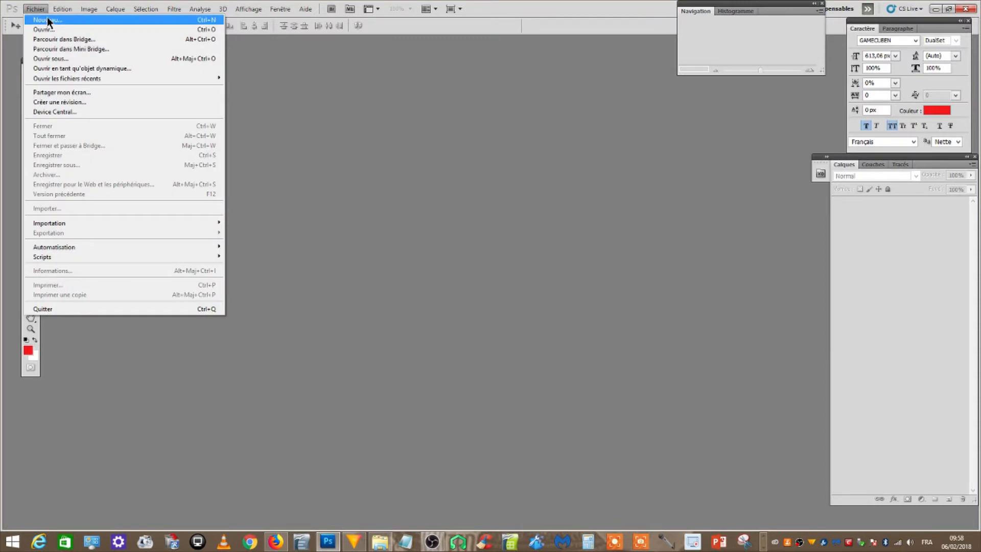
Create a new 800 × 800 px document named LOGO at 72 pixels/inch with a white background
left_click(47, 19)
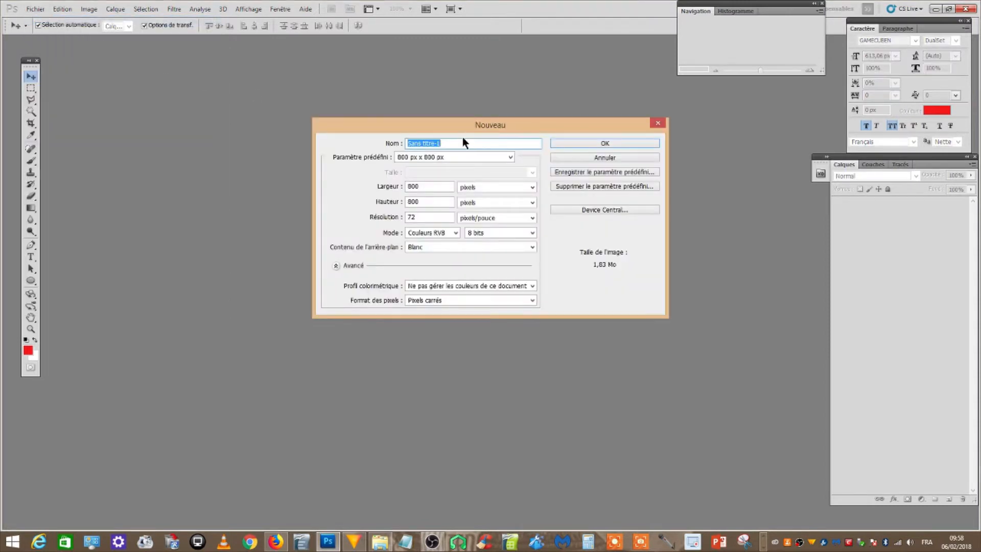
type("LOGO")
left_click(532, 247)
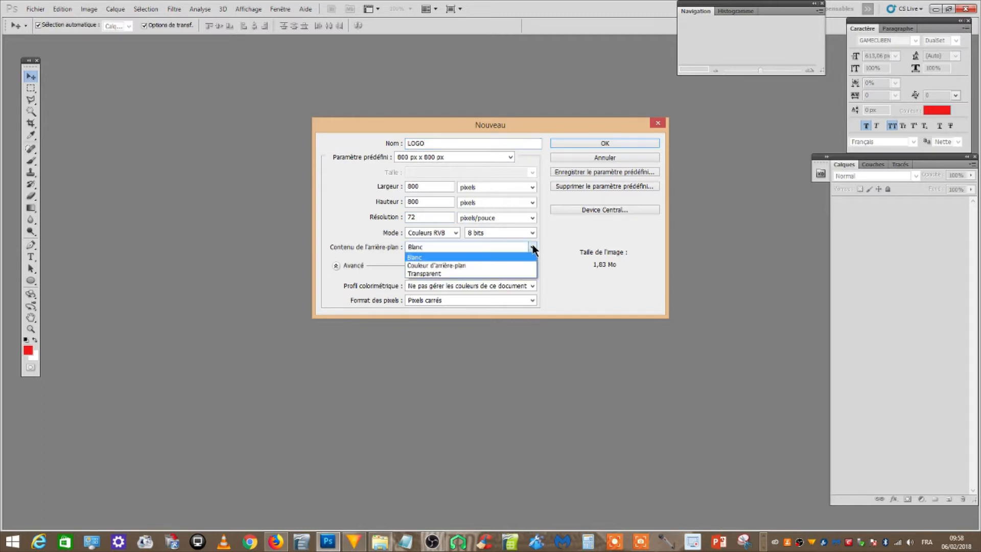
left_click(532, 248)
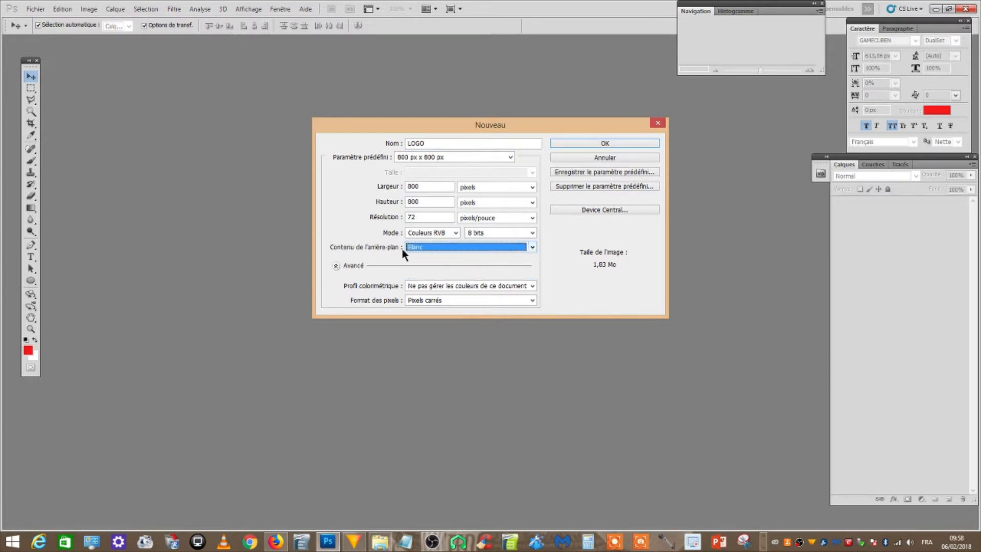
left_click(575, 143)
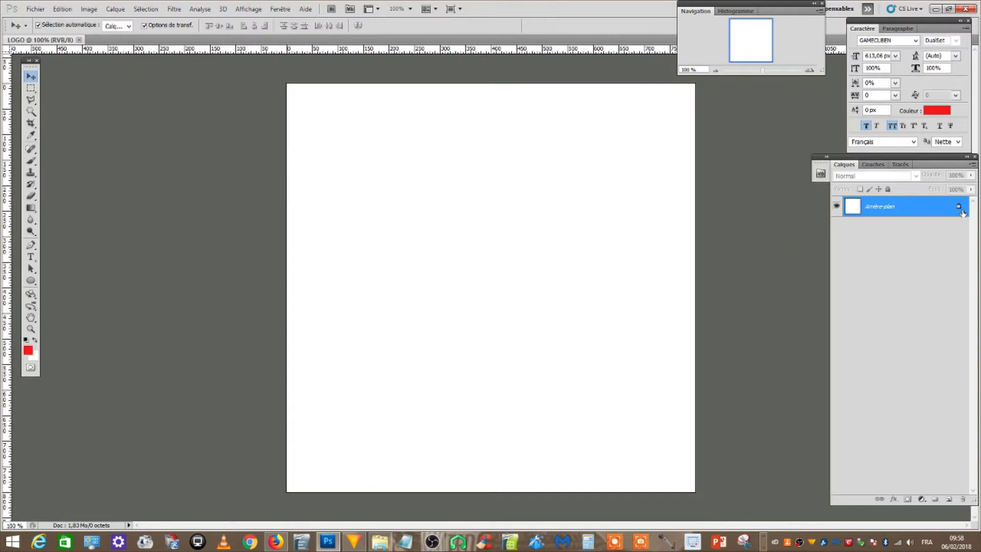
Convert the locked background into a regular layer named FONDS BLANC
double_click(861, 207)
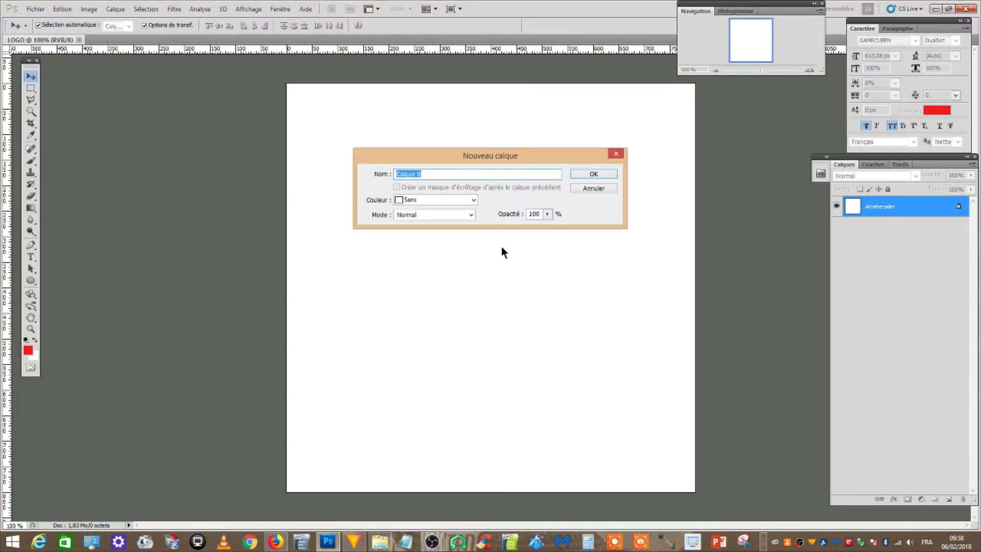
type("FONDS BLANC")
key("Return")
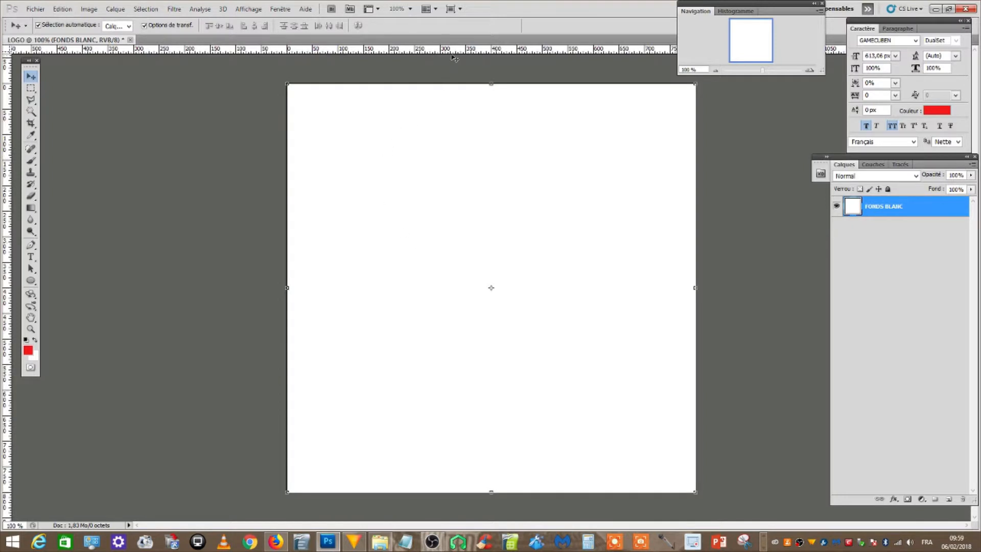
Place guides along all four canvas edges and through its horizontal and vertical centre lines
left_click_drag(457, 51, 456, 83)
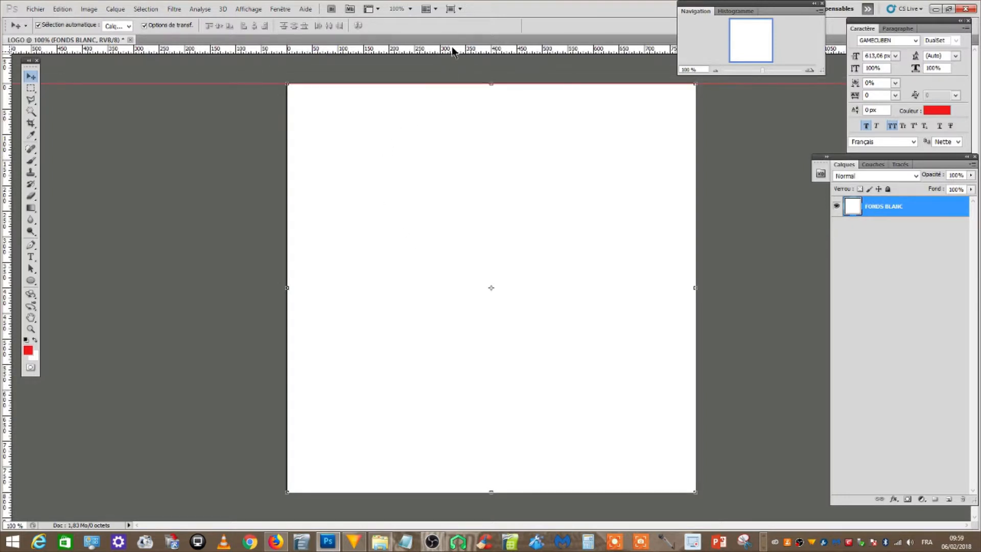
left_click_drag(451, 47, 462, 491)
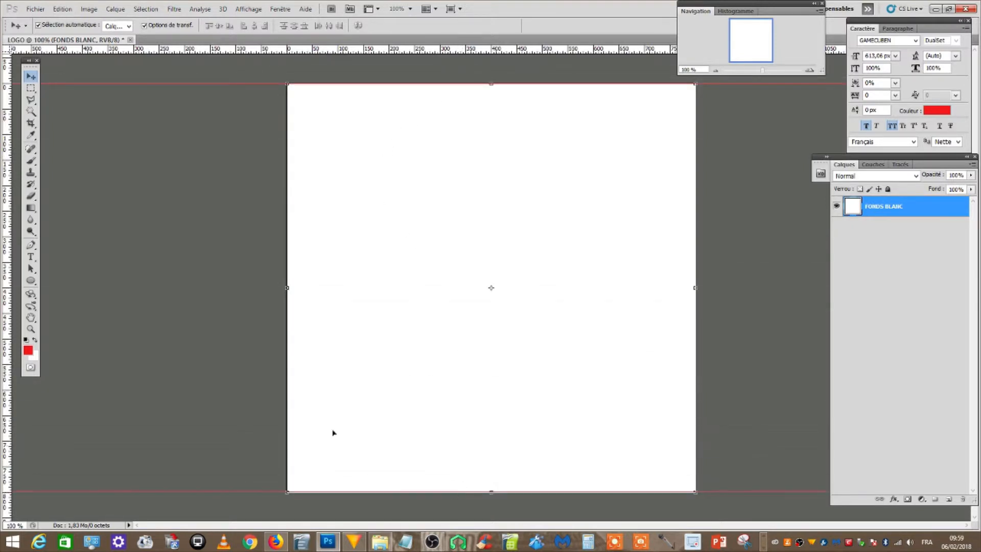
left_click_drag(4, 252, 695, 236)
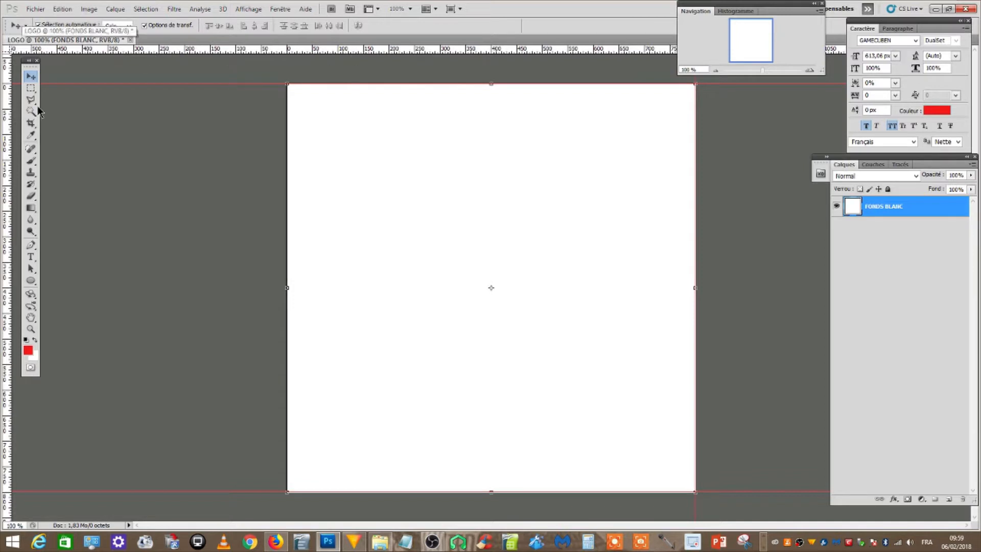
left_click_drag(9, 189, 288, 193)
left_click_drag(350, 49, 352, 294)
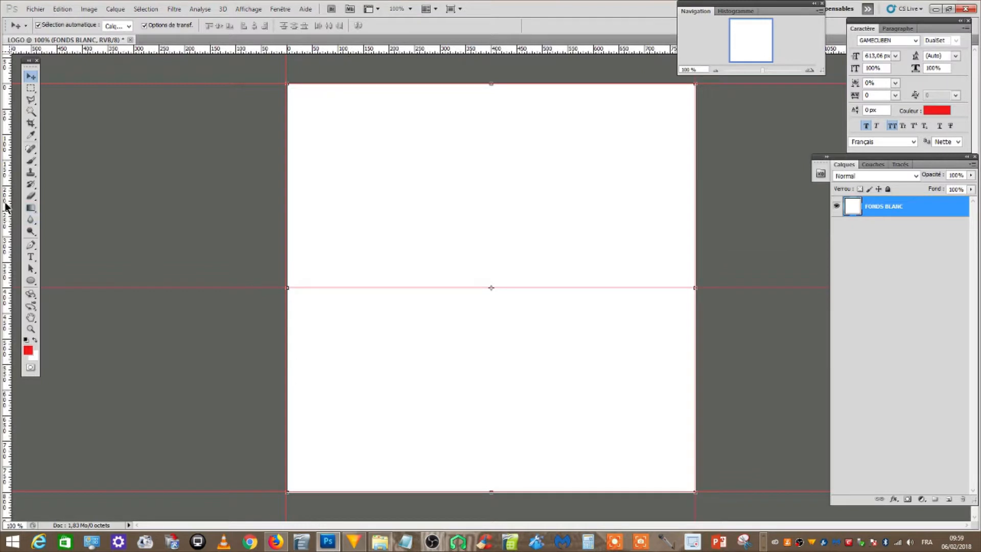
left_click_drag(7, 205, 486, 234)
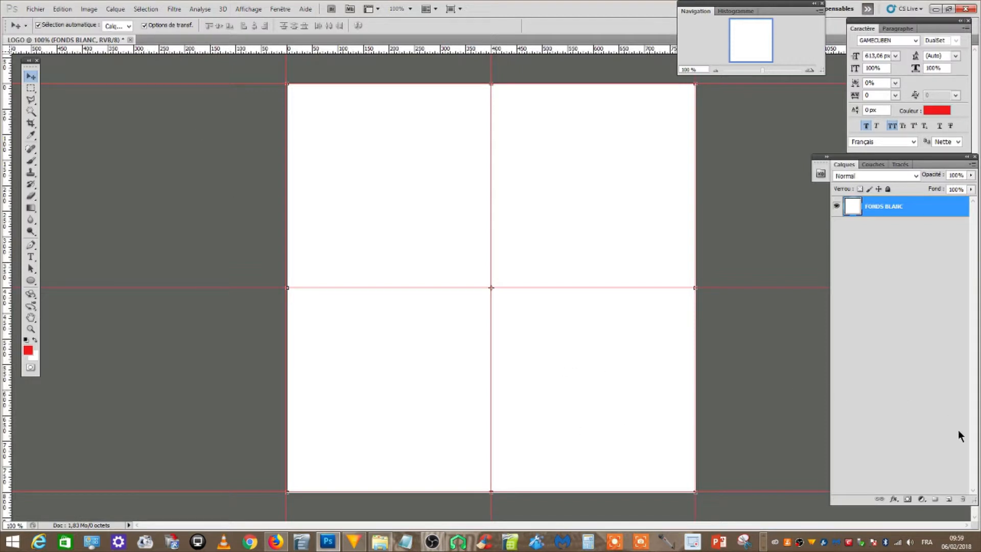
Add a black horizontal letter A in 72 px GAMECUBEN on a new layer near the canvas centre
left_click(949, 500)
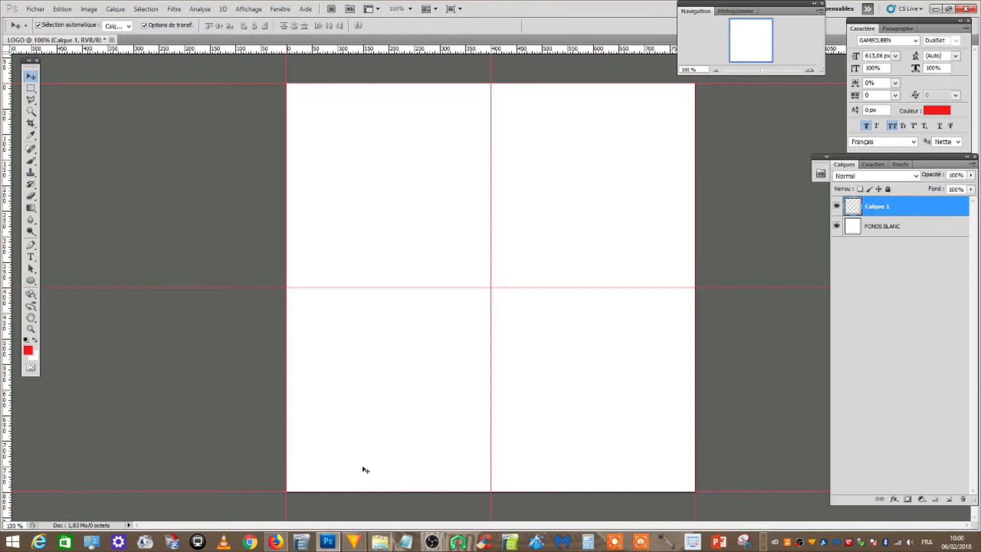
scroll(363, 467, "down", 11)
scroll(364, 469, "down", 12)
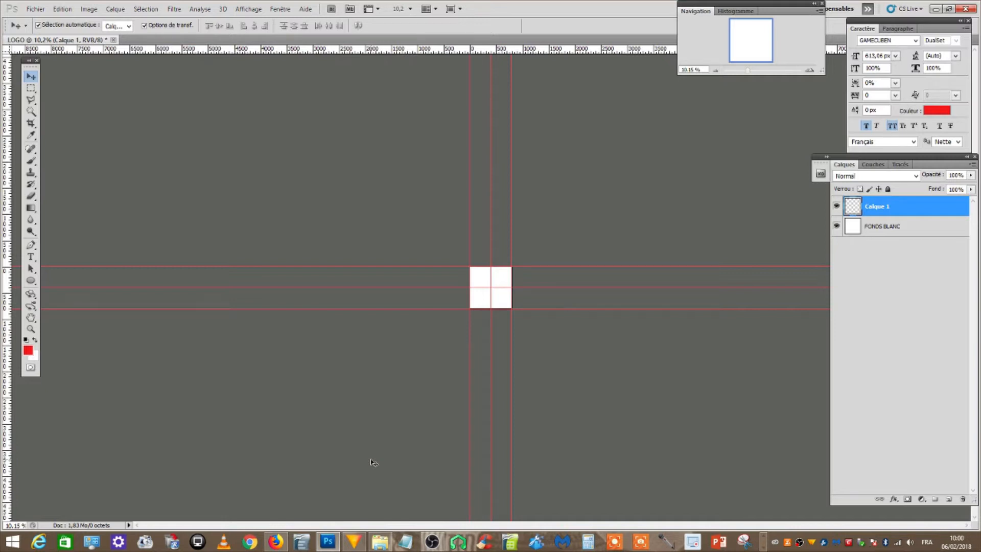
scroll(436, 462, "up", 2)
scroll(436, 462, "up", 3)
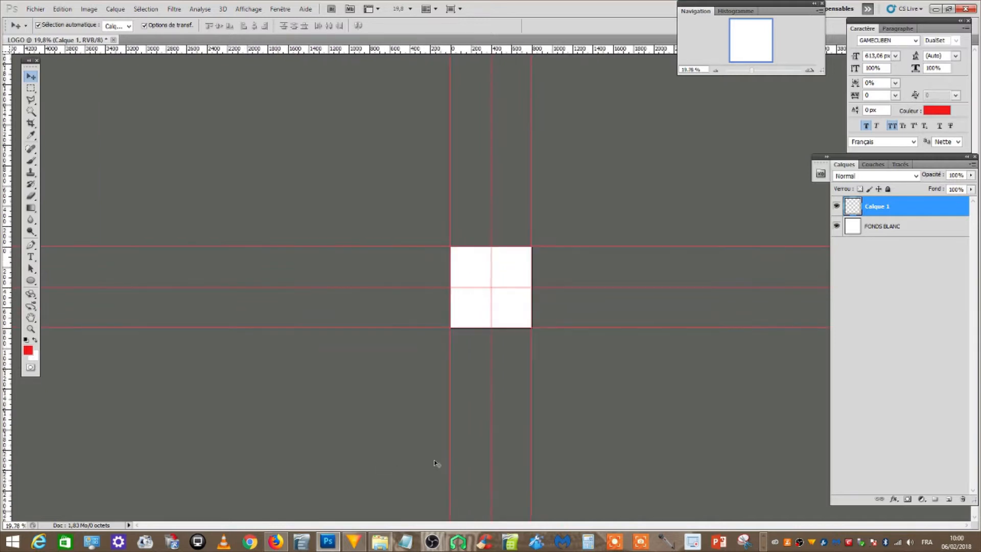
scroll(435, 463, "up", 1)
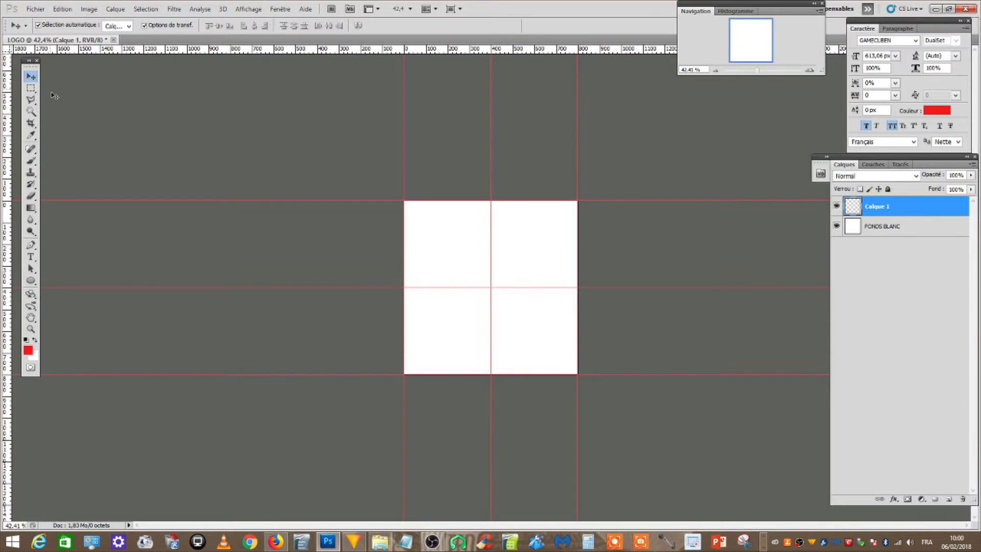
left_click(31, 256)
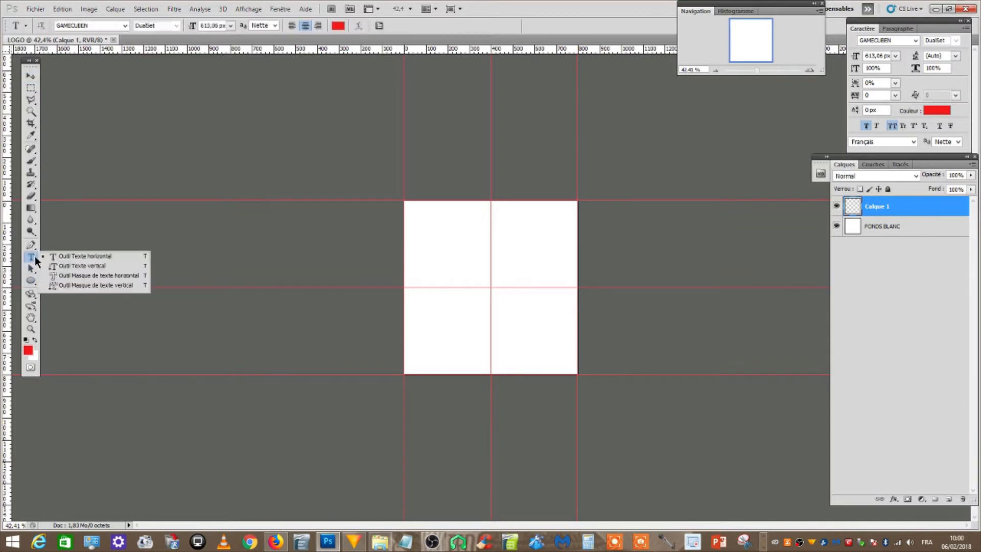
left_click(93, 258)
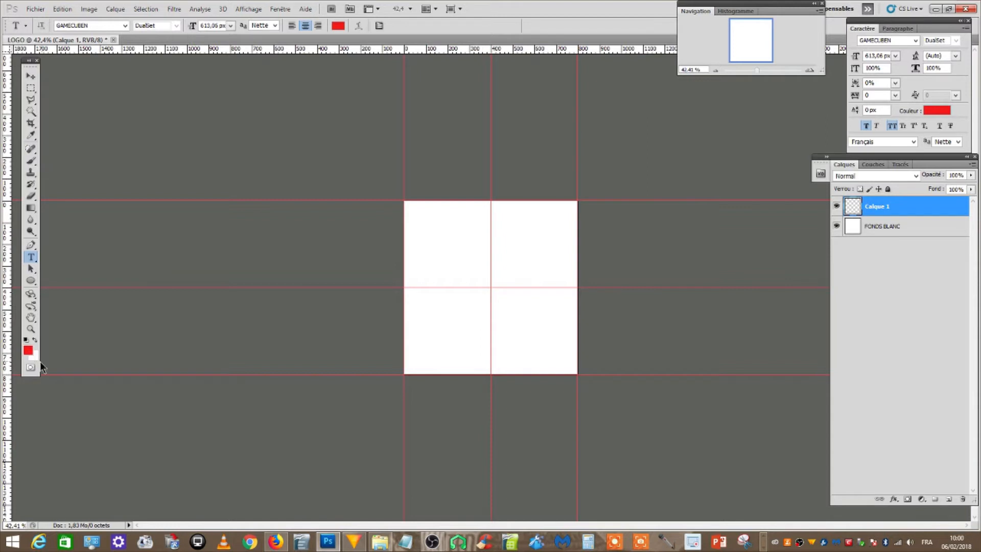
left_click(25, 339)
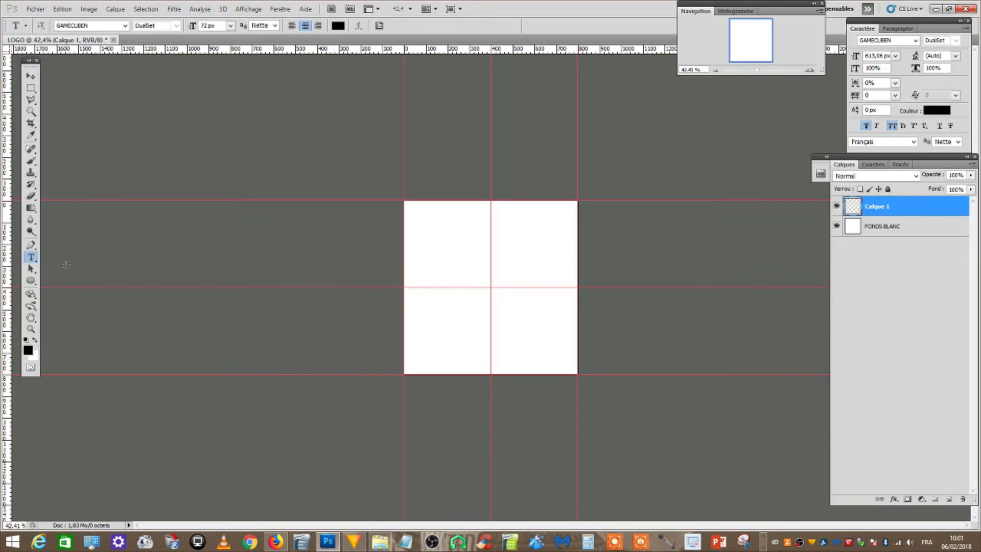
left_click(477, 282)
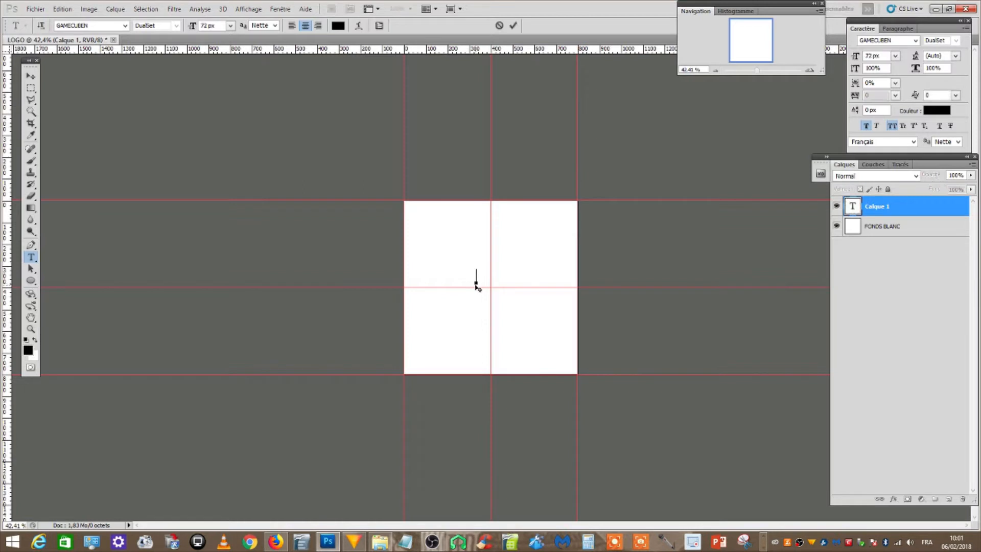
type("A")
Scale the letter A up to about 601%, centred on the canvas, and apply the transformation
left_click(32, 76)
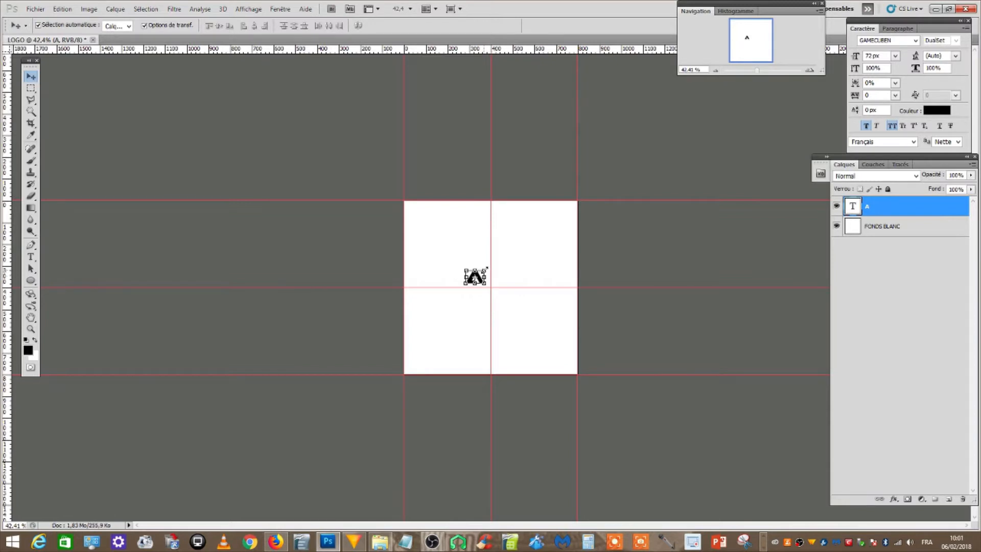
left_click_drag(486, 267, 539, 256)
left_click(38, 78)
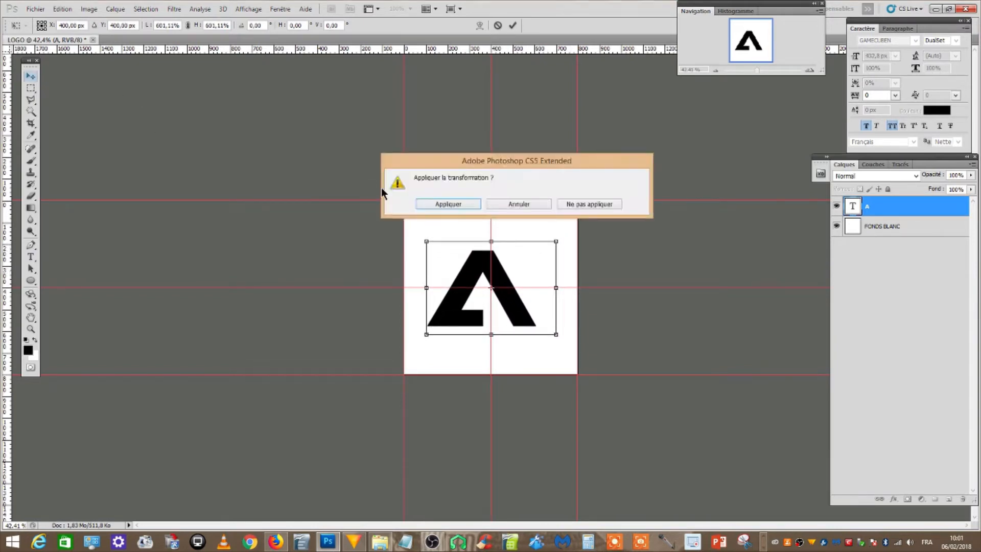
left_click(449, 204)
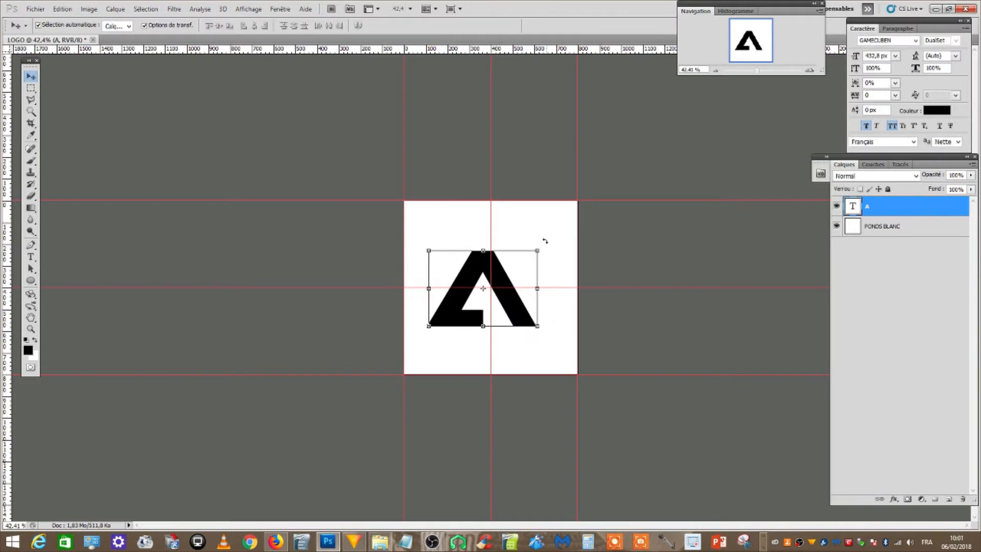
Hide the letter A layer and add six empty layers above it
left_click(836, 207)
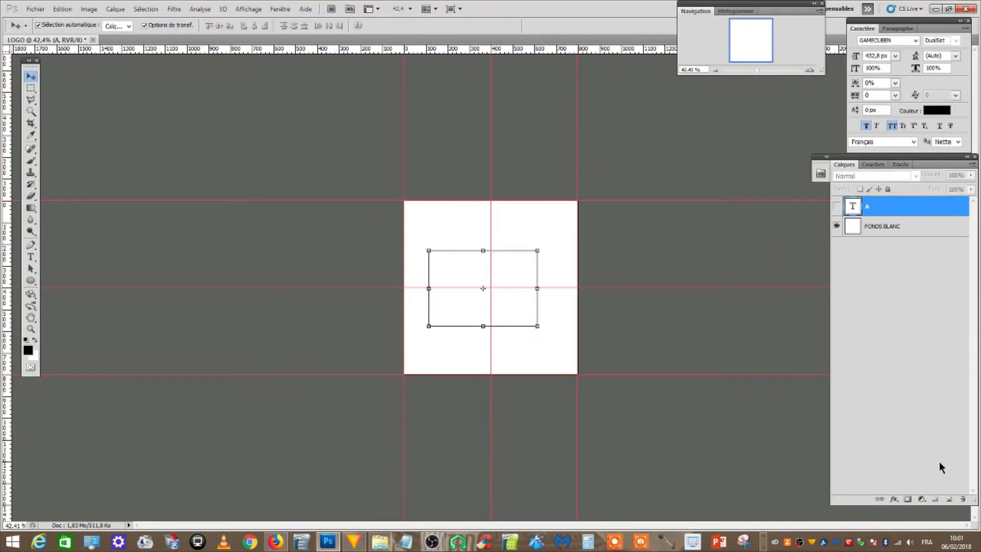
left_click(948, 501)
left_click(948, 500)
left_click(948, 502)
left_click(947, 502)
left_click(948, 501)
left_click(948, 501)
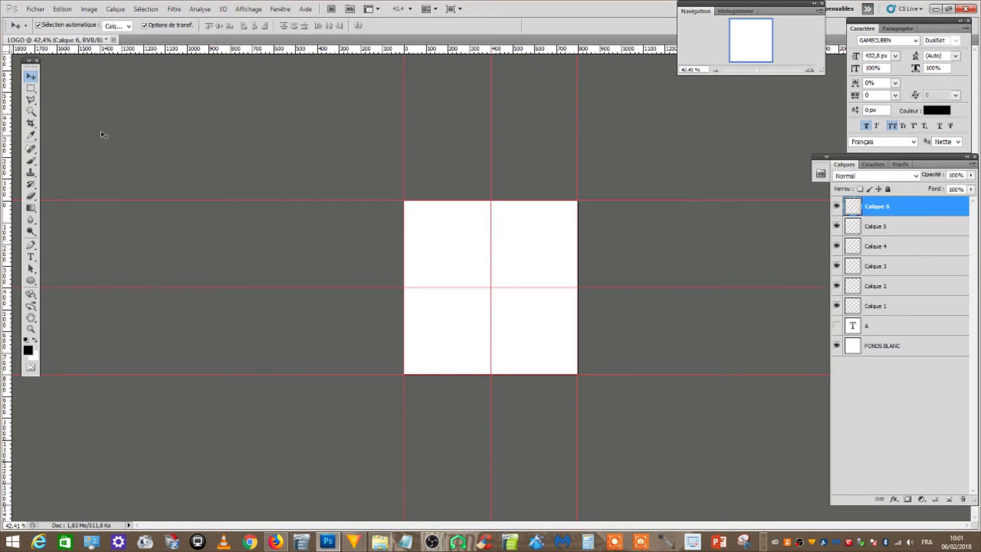
Make a circular selection about 220 px wide in the upper-left quarter of the canvas with the elliptical marquee
scroll(269, 261, "up", 4)
scroll(264, 259, "up", 1)
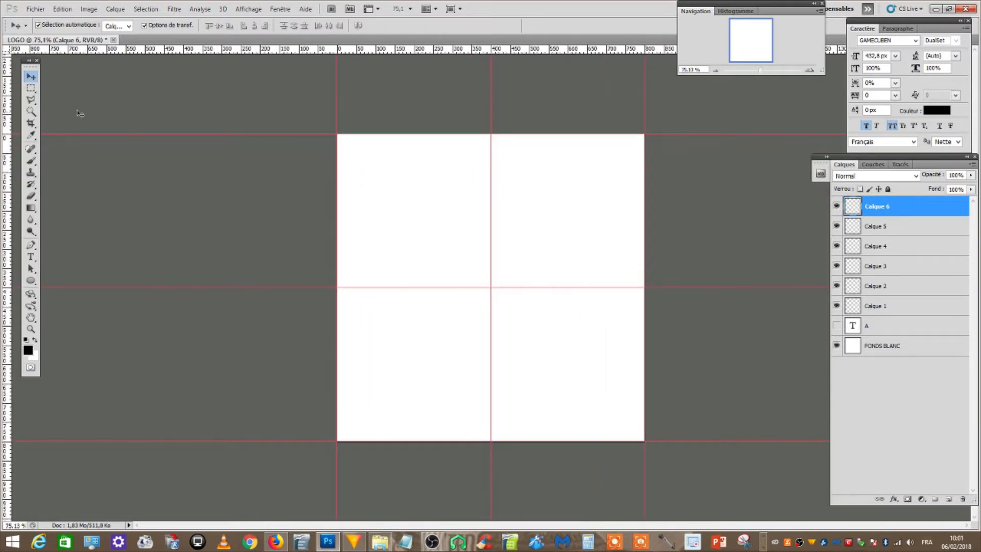
left_click(34, 90)
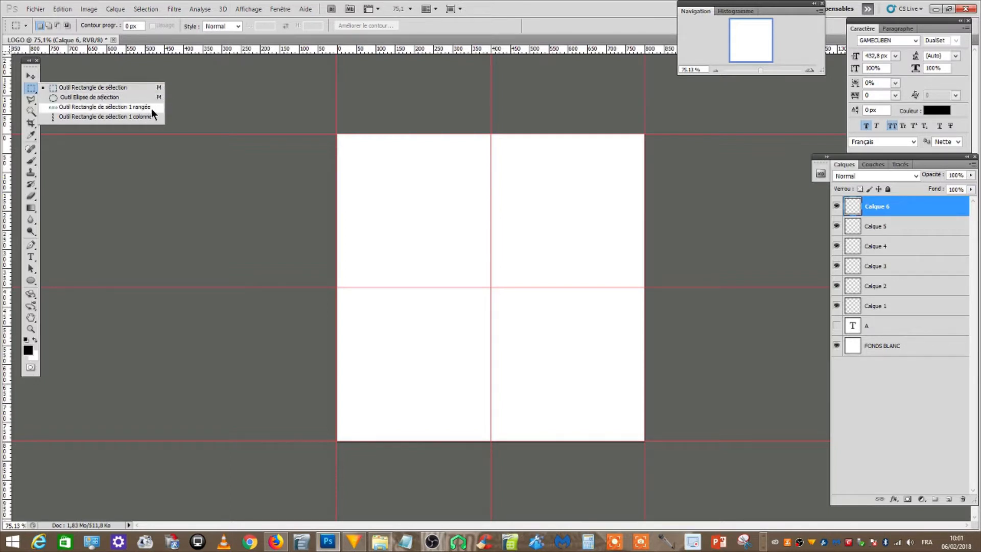
left_click(93, 99)
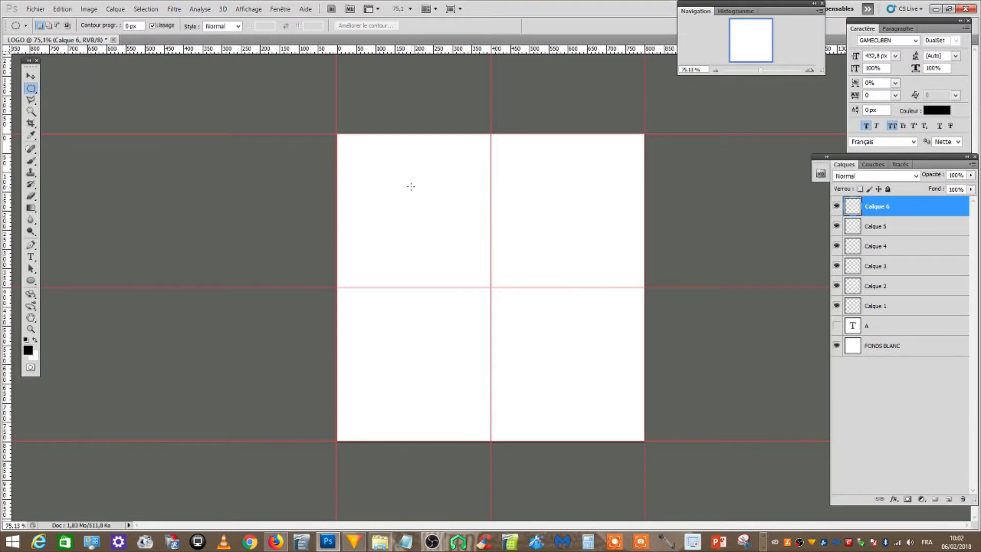
left_click_drag(415, 204, 458, 314)
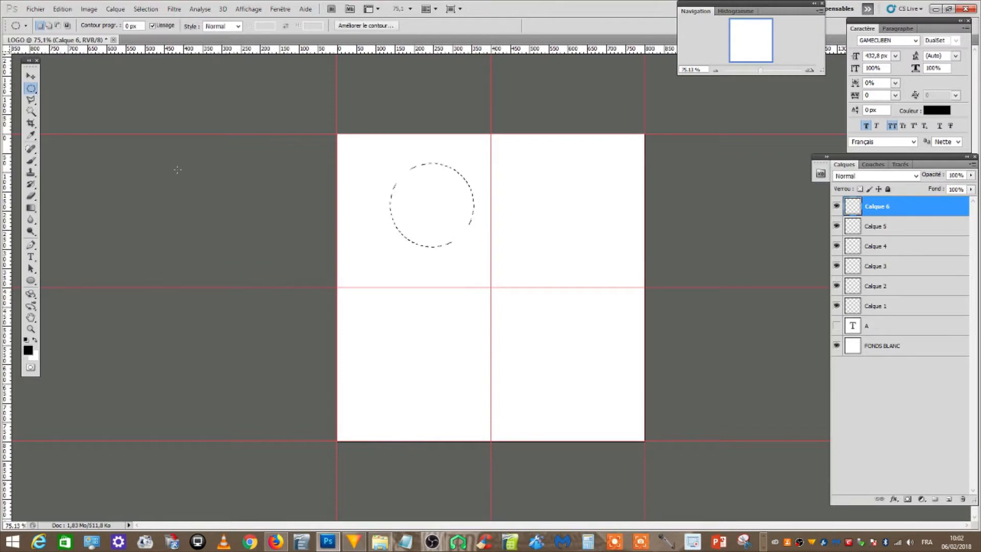
Fill the circular selection on Calque 6 with the black foreground colour at 100% opacity, and deselect it
left_click(62, 9)
left_click(107, 156)
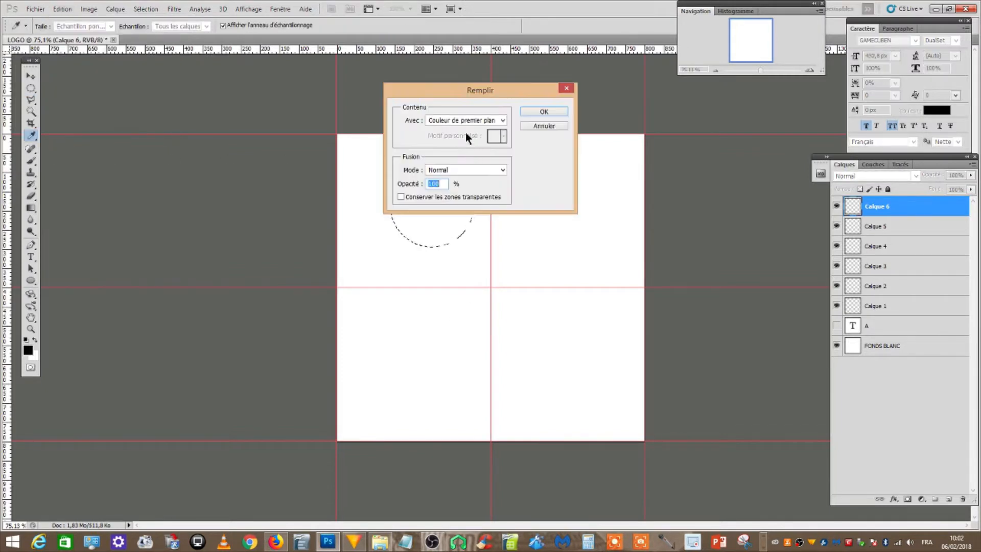
left_click(553, 111)
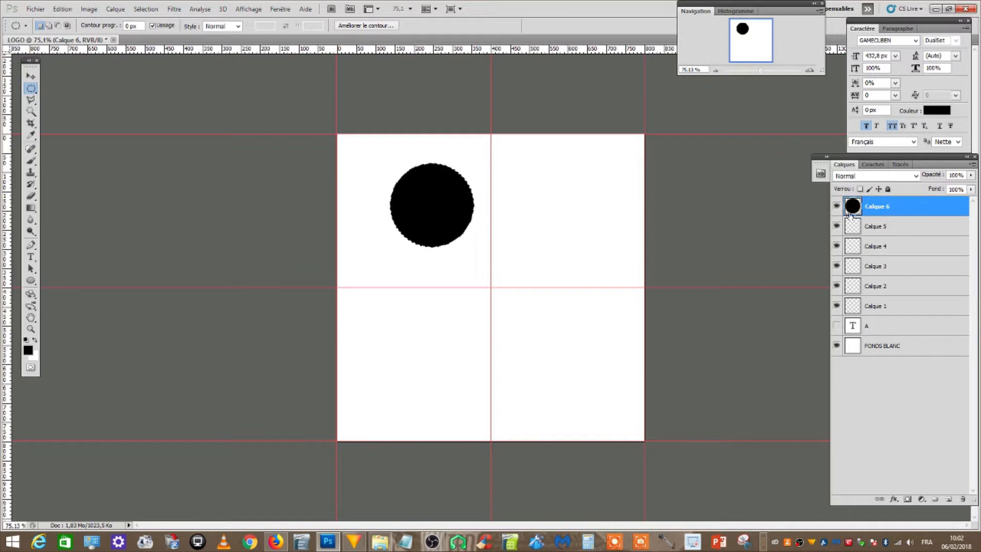
left_click(157, 9)
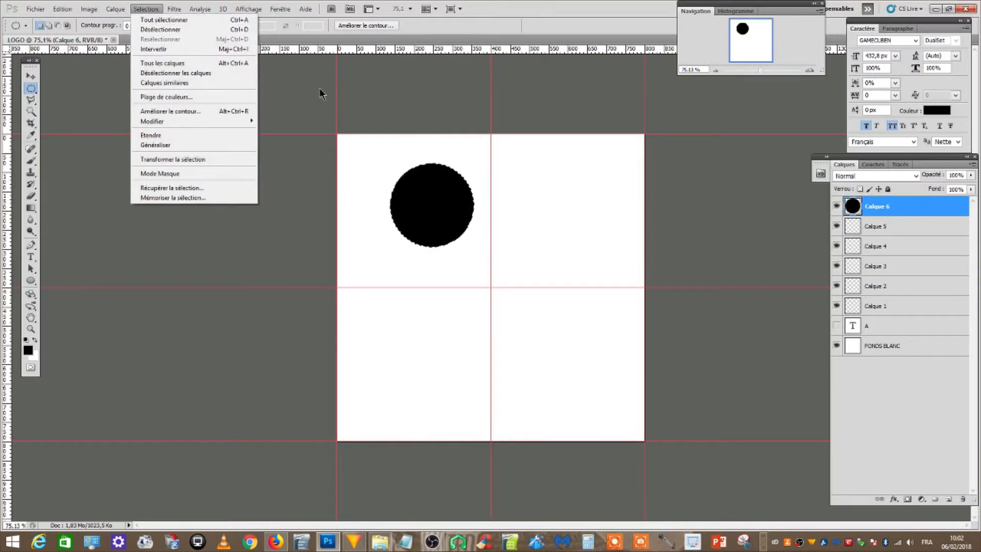
left_click(187, 31)
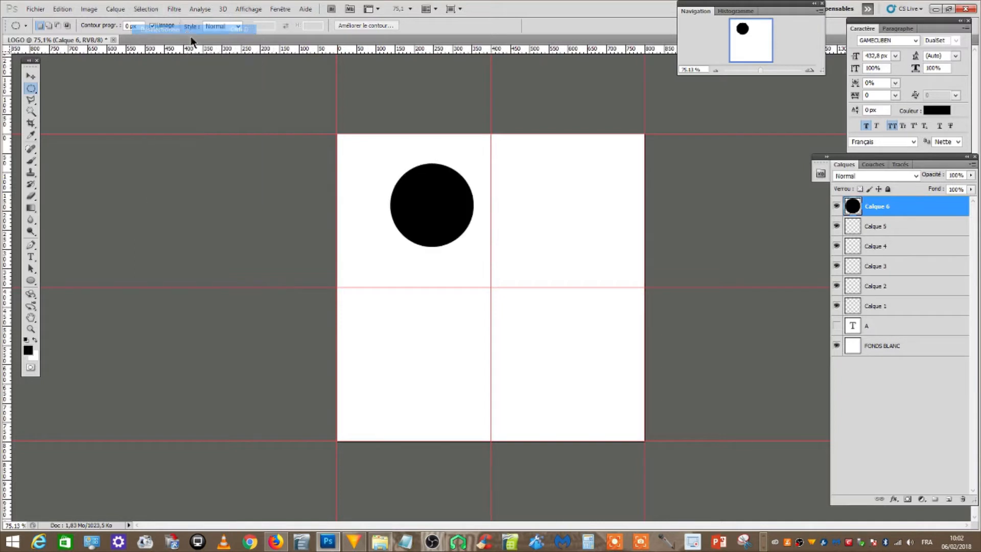
Draw a black circle shape about 255 px wide in the lower-left quarter of the canvas on Calque 5, using the Ellipse tool
left_click(880, 227)
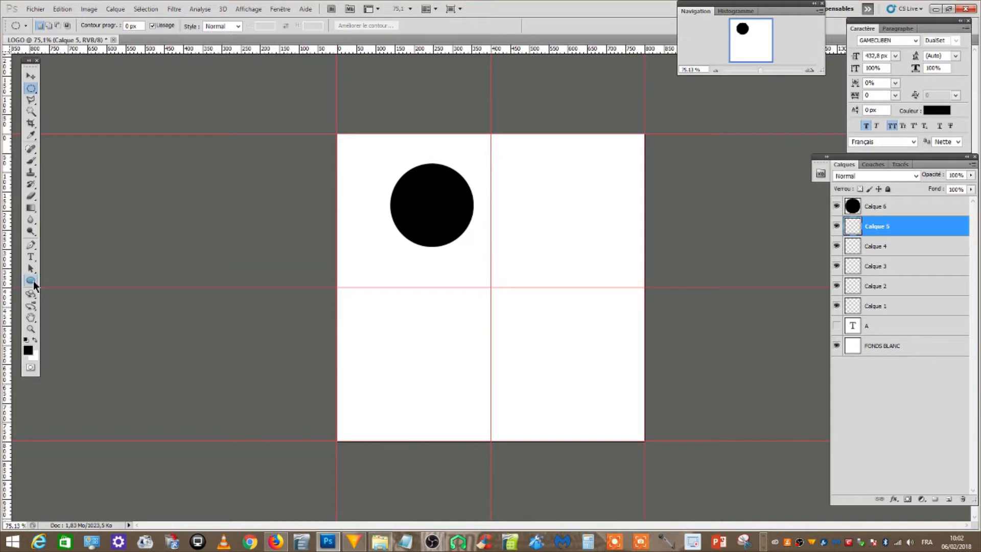
left_click(31, 280)
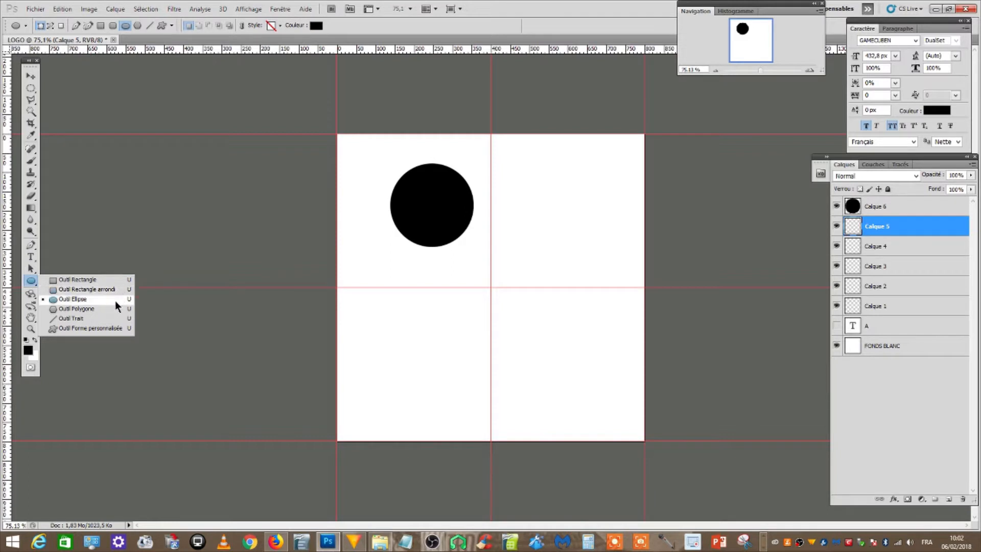
left_click(94, 300)
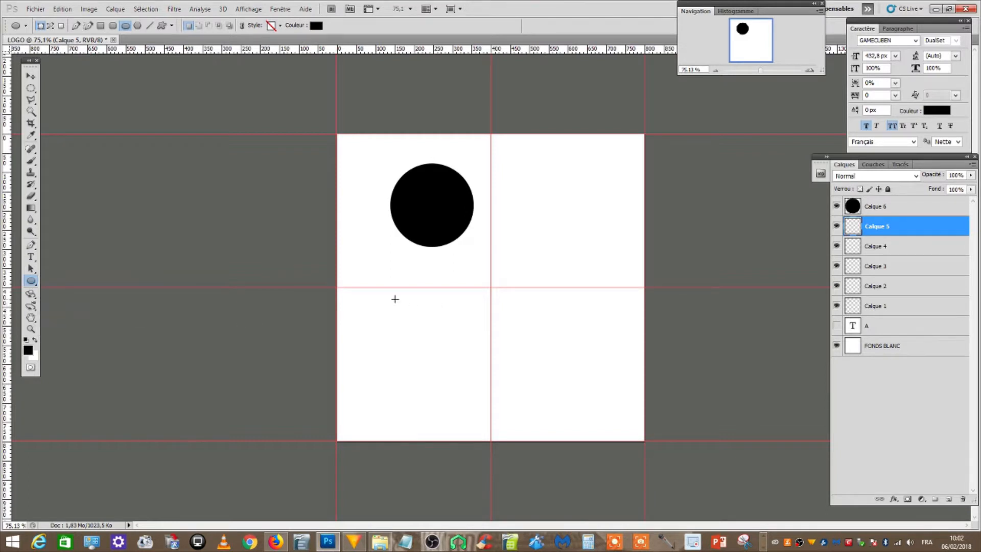
left_click_drag(391, 287, 493, 398)
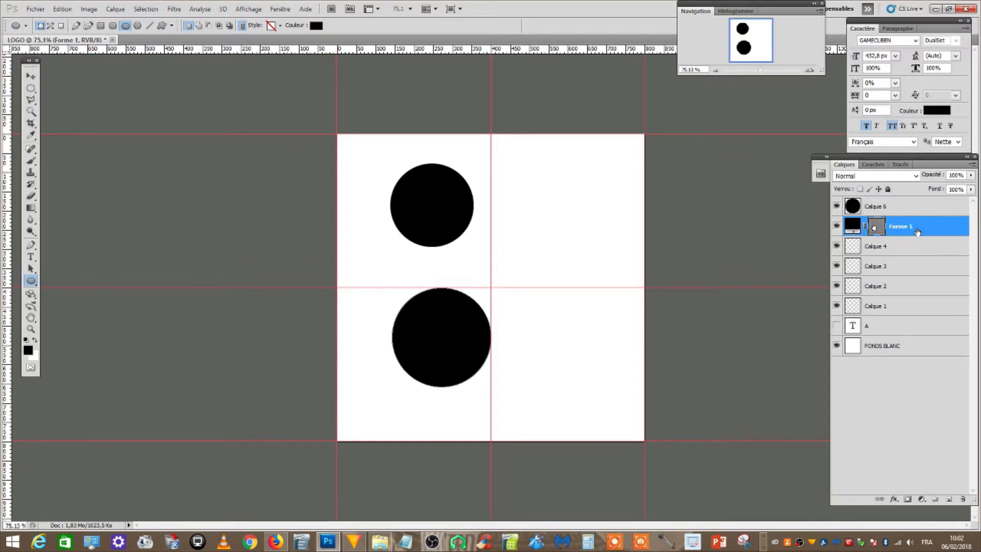
Delete the two layers holding the small black circles
left_click(904, 208)
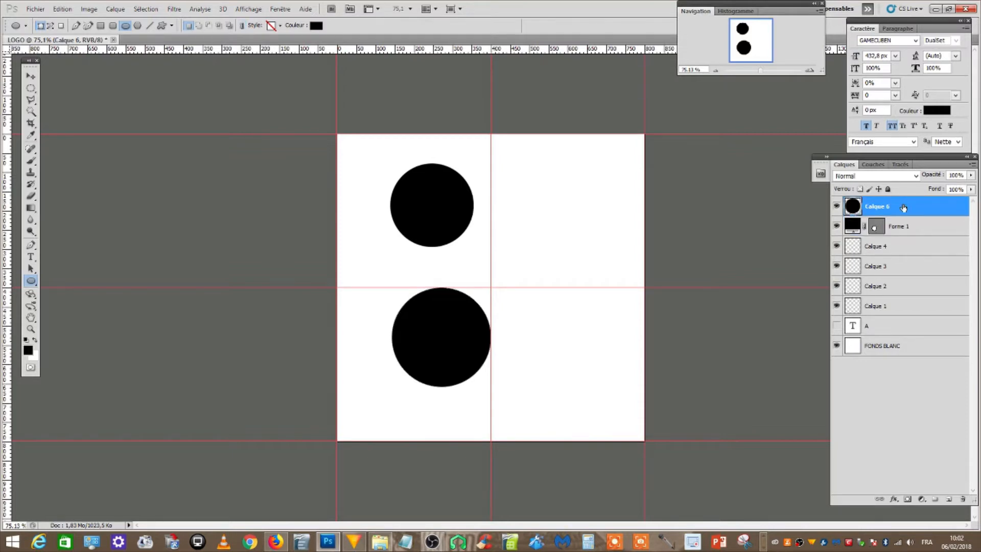
key("Delete")
key("Delete")
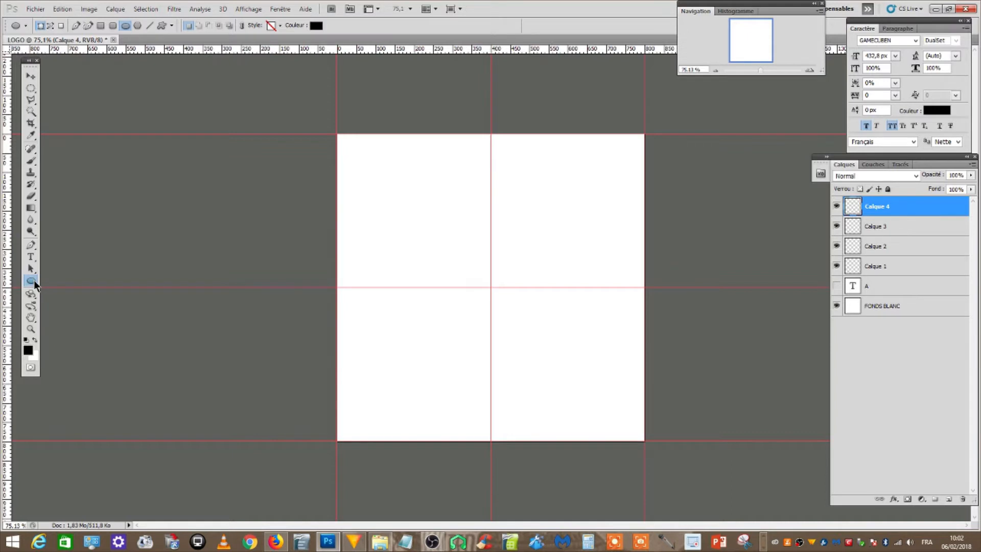
Draw a black circle about 730 px wide centred on the guide intersection with the Ellipse tool, and rasterize the shape
scroll(439, 368, "up", 1)
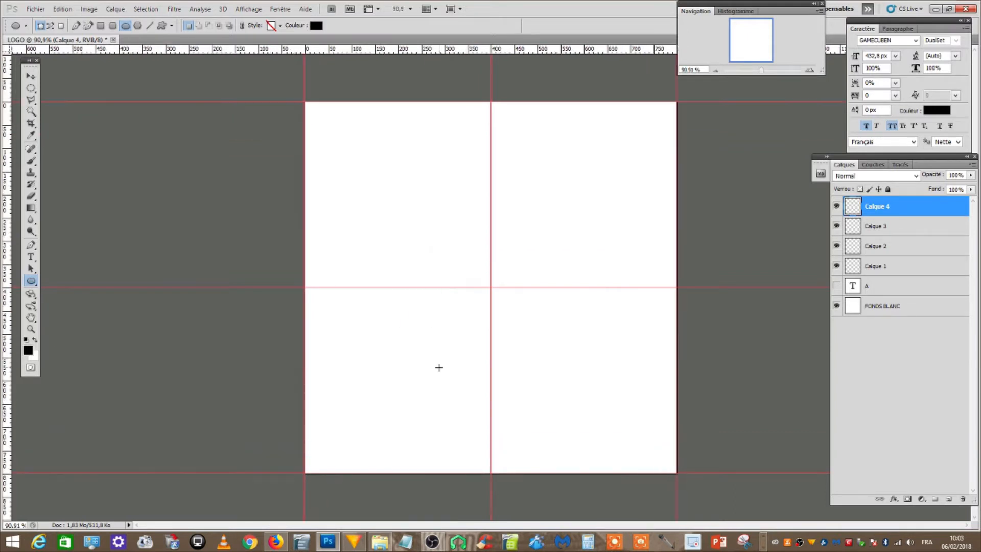
scroll(437, 367, "up", 1)
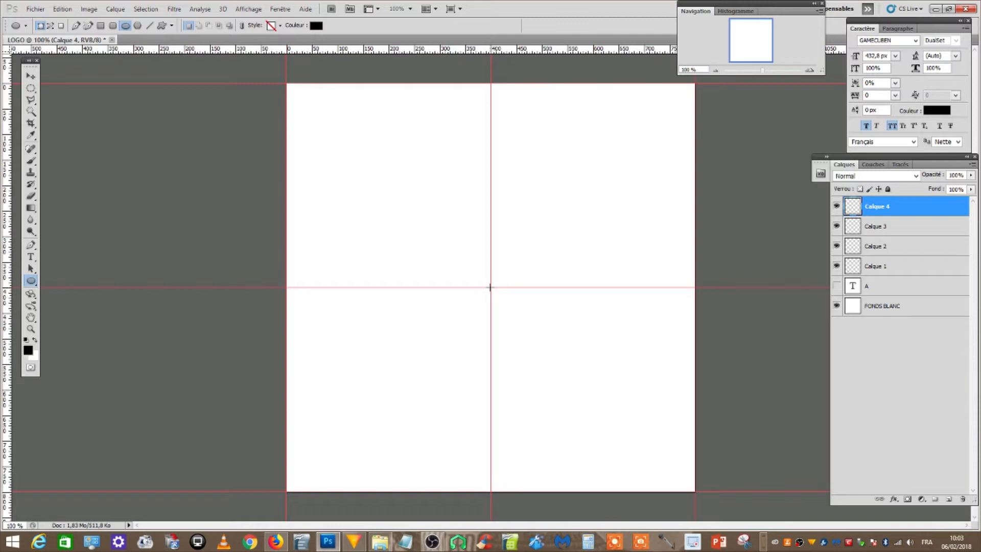
left_click_drag(490, 287, 304, 100)
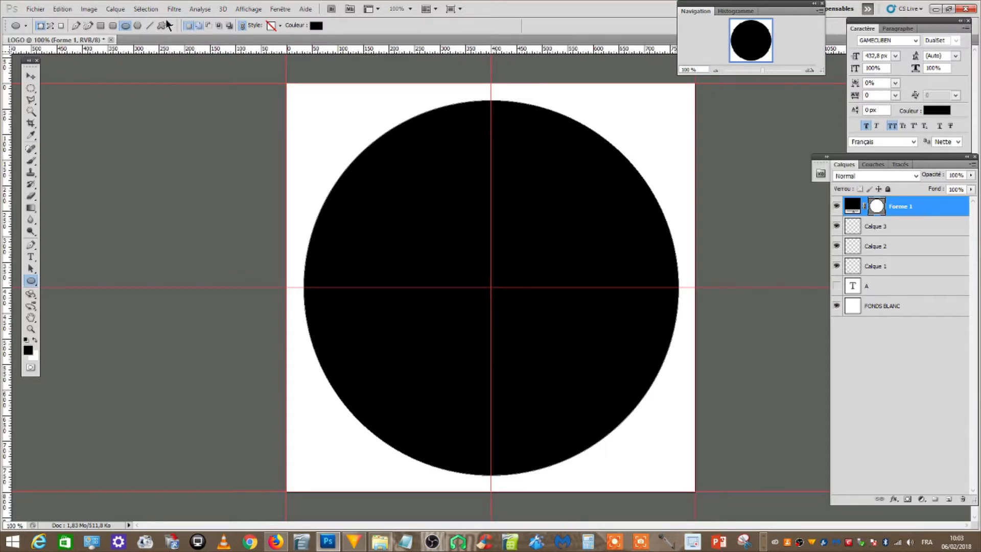
left_click(115, 9)
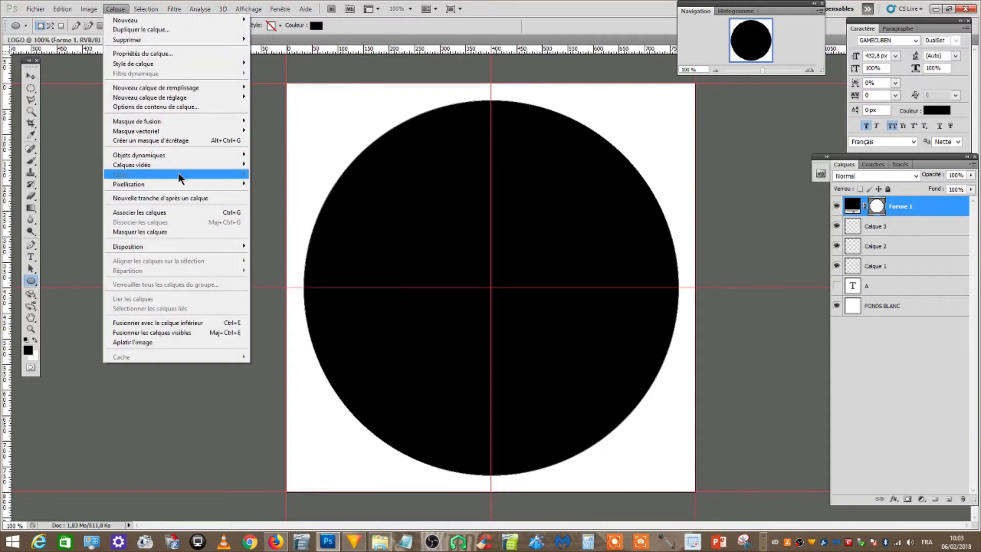
mouse_move(177, 183)
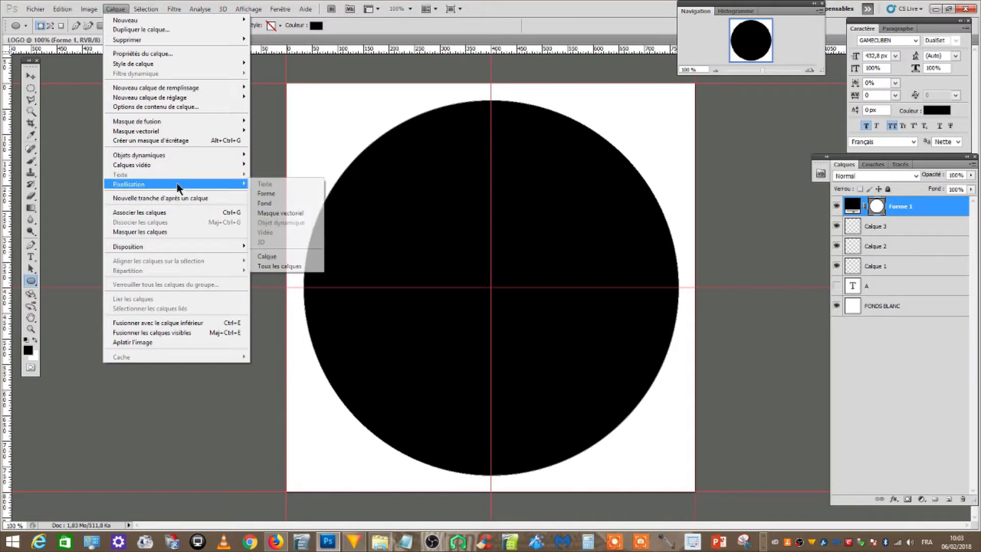
left_click(269, 194)
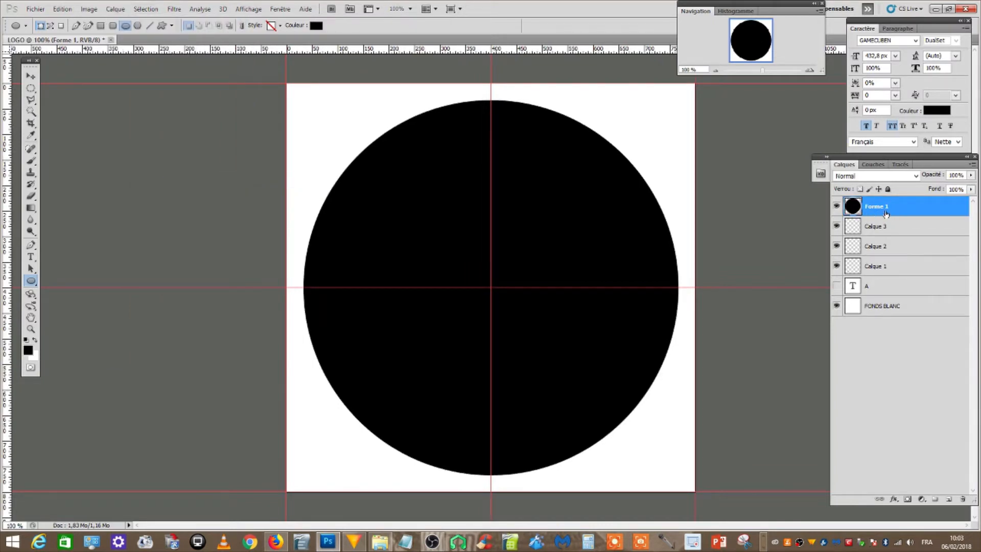
On Calque 3, draw a bright red circle about 660 px wide centred on the guide intersection
left_click(882, 230)
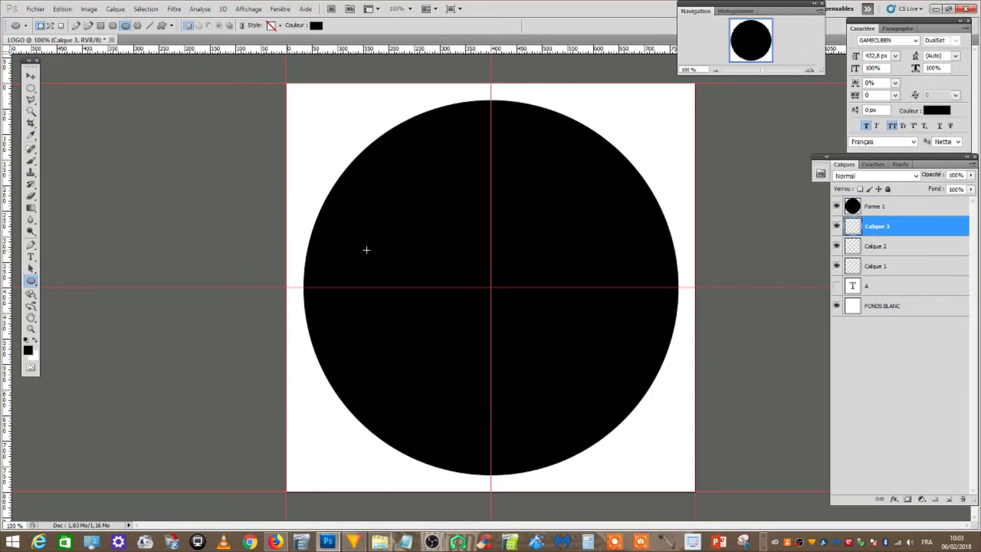
left_click(27, 352)
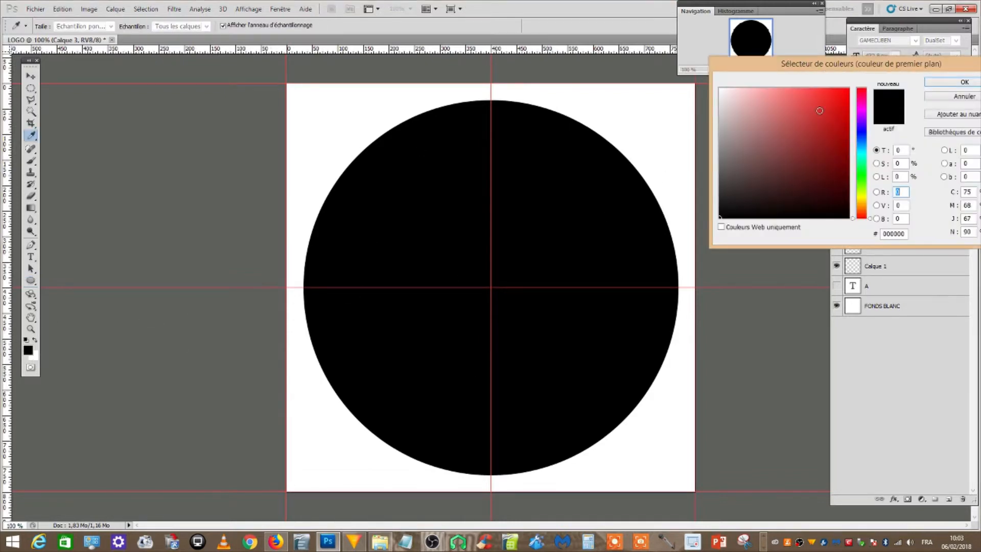
left_click(843, 91)
left_click(947, 79)
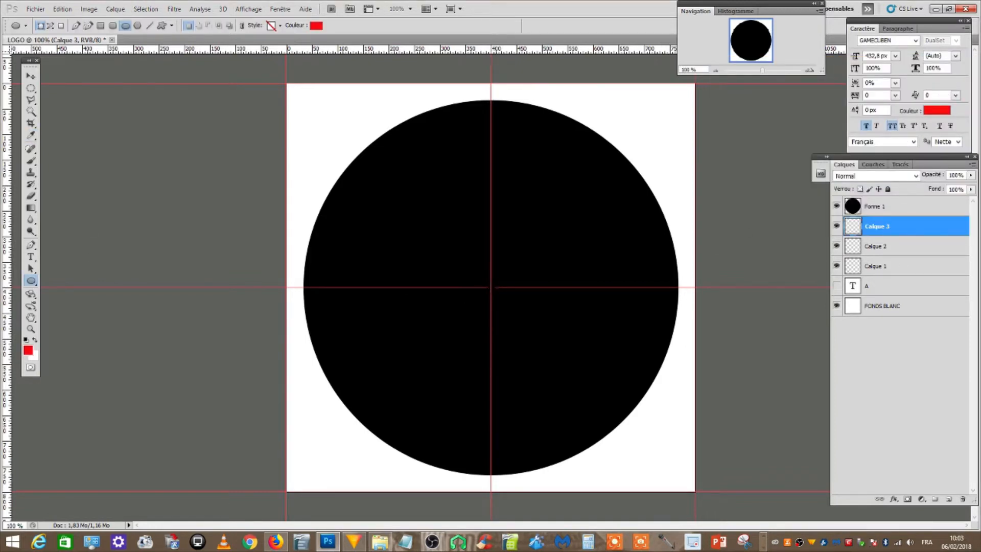
left_click_drag(491, 287, 661, 458)
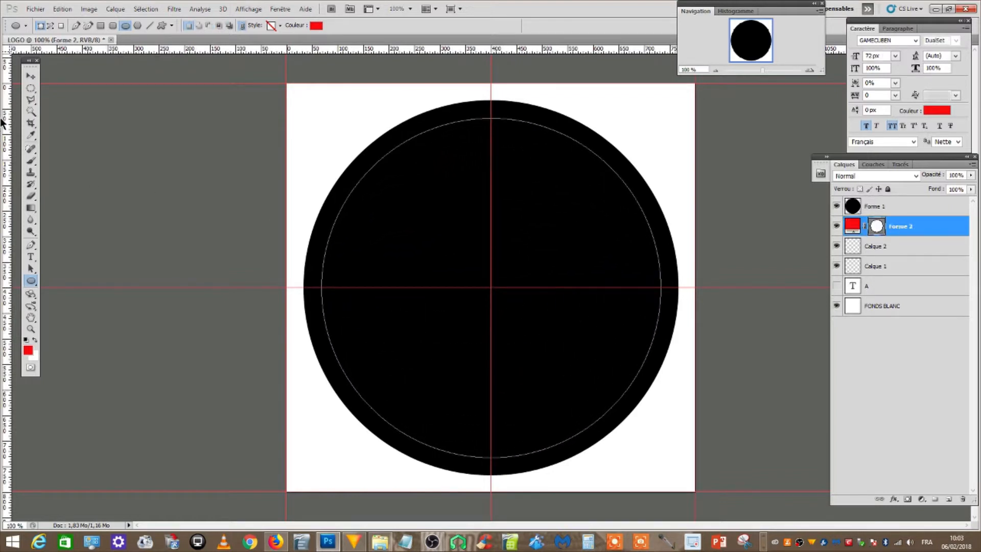
Rasterize the red circle shape and move its layer above the black circle's layer
left_click(115, 8)
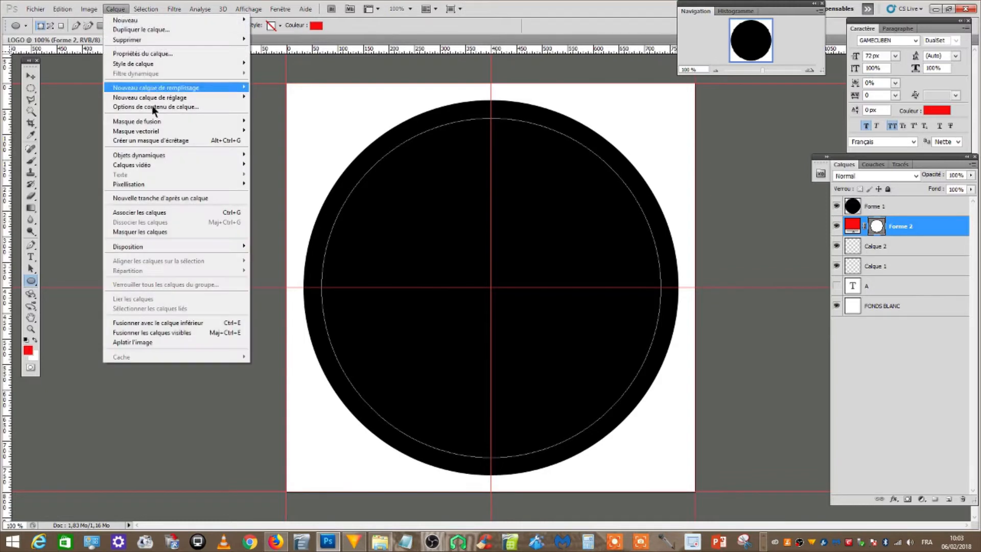
mouse_move(183, 185)
left_click(281, 194)
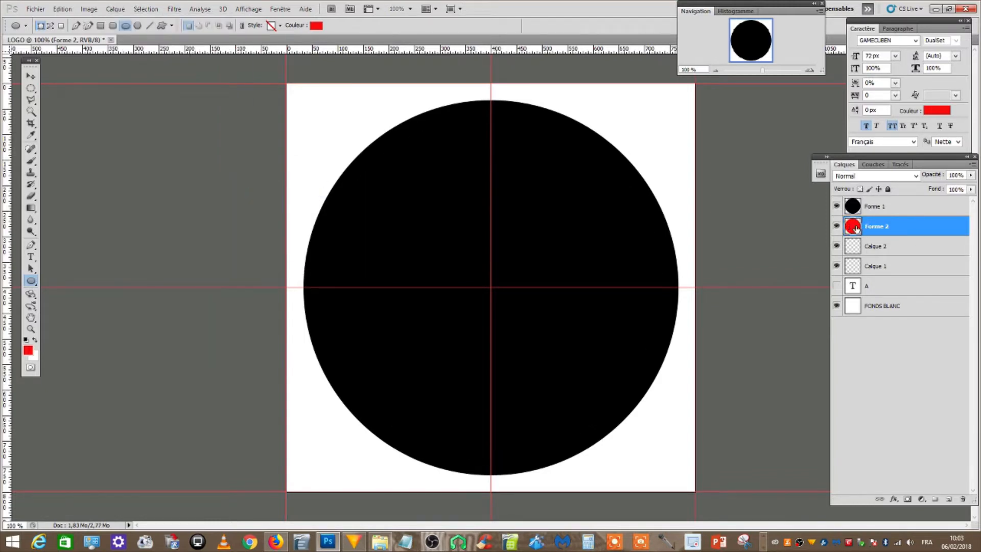
left_click_drag(855, 229, 852, 203)
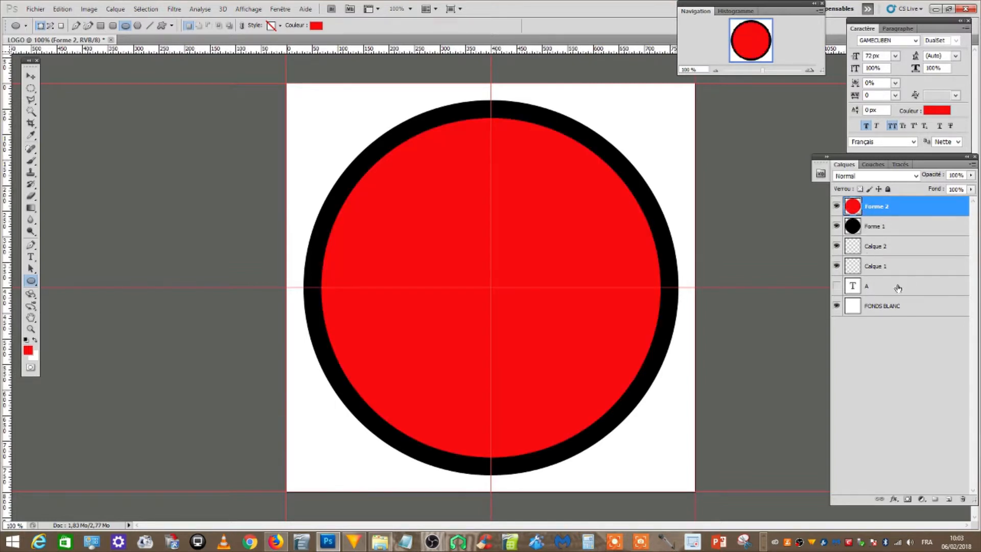
Merge the red and black circle layers, and check the merged layer by toggling its visibility off and on
left_click(894, 228)
left_click(901, 210)
left_click(910, 228)
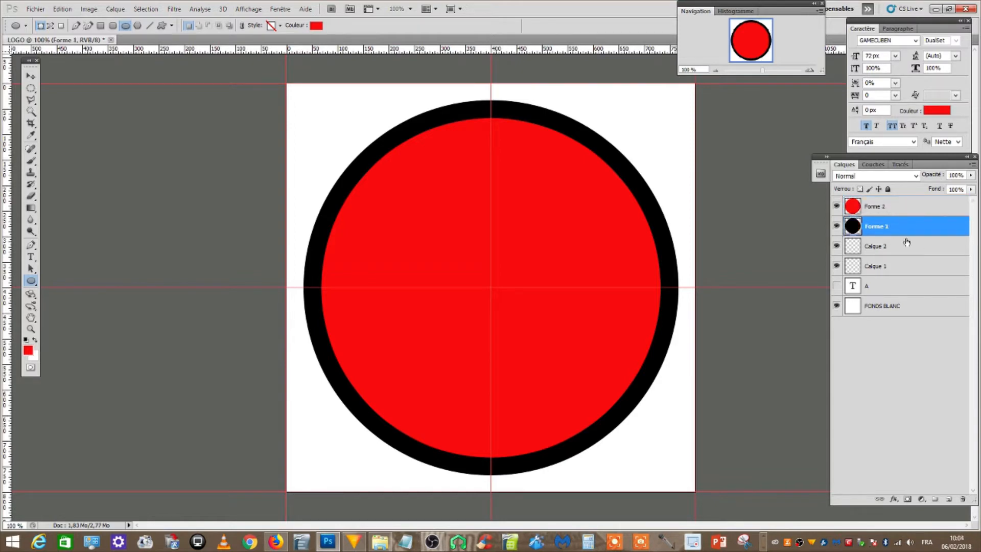
left_click(902, 210, "shift")
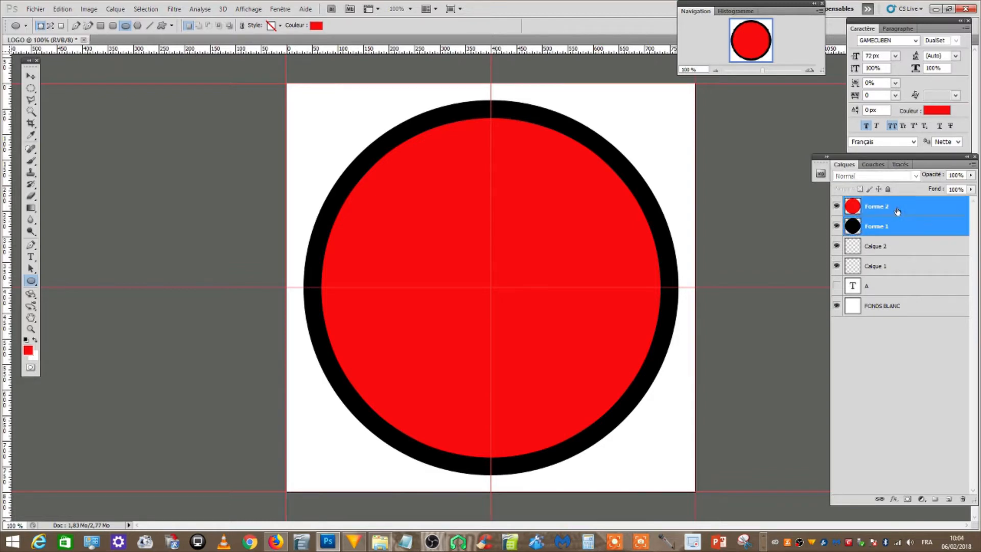
left_click(115, 9)
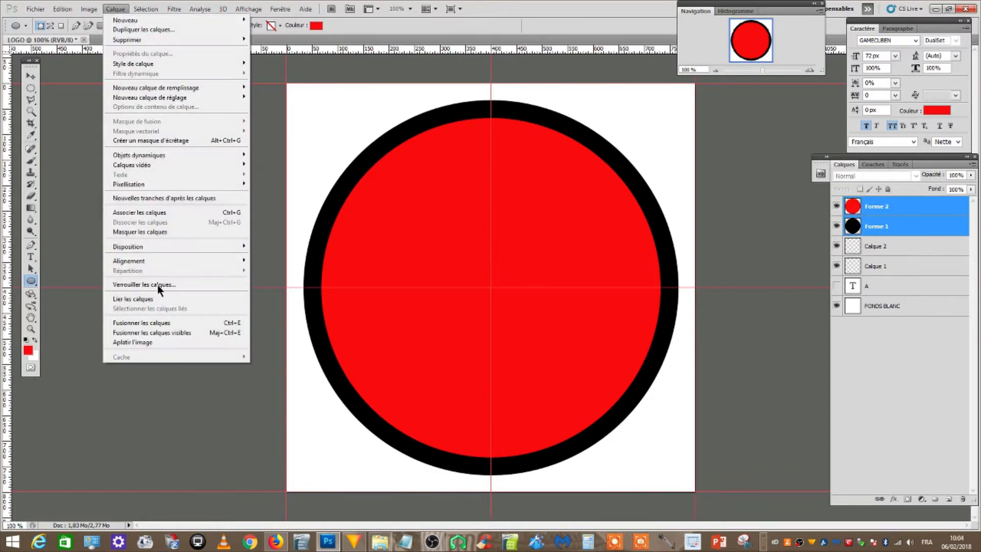
left_click(190, 322)
left_click(837, 207)
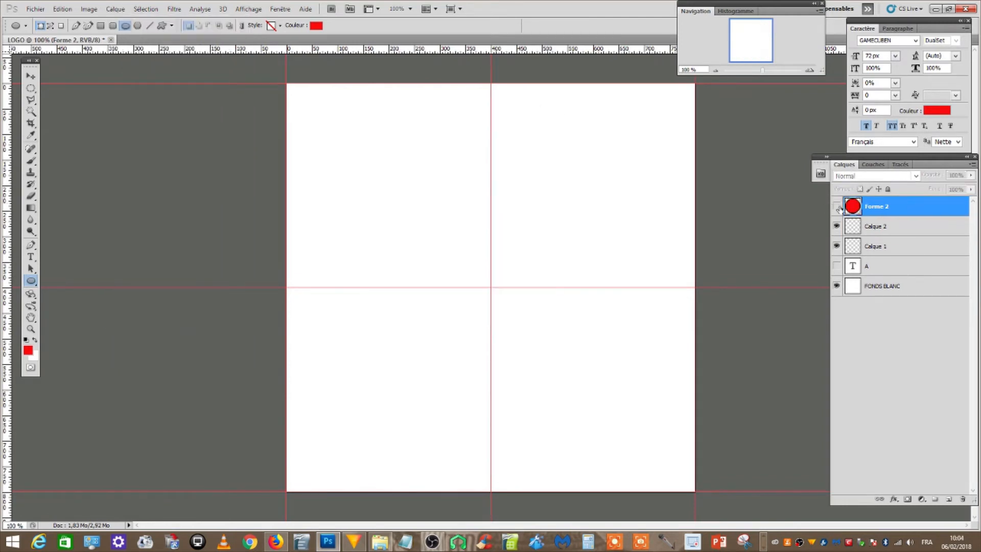
left_click(837, 206)
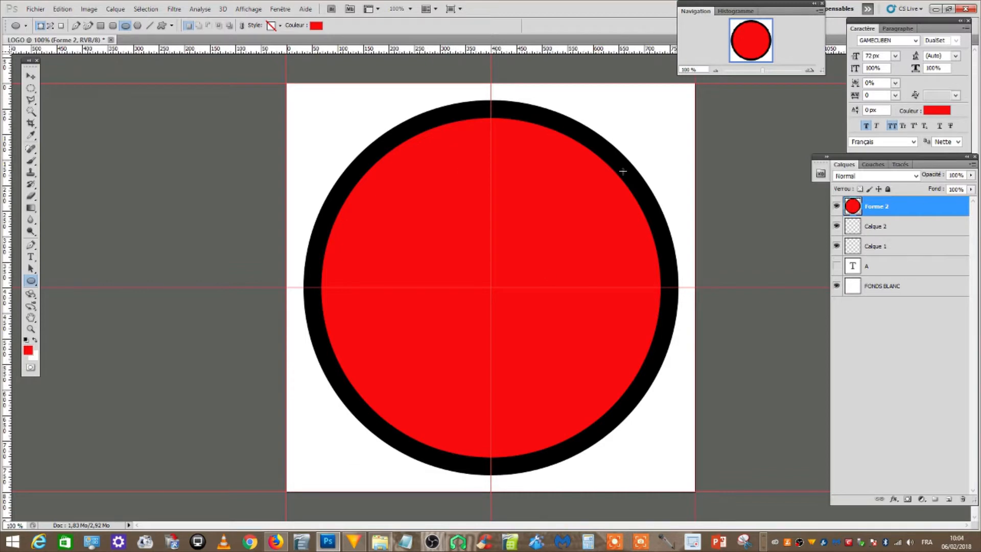
Select the red area of the merged circle with the Magic Wand, delete it to leave a black ring, and deselect
left_click(35, 114)
right_click(34, 115)
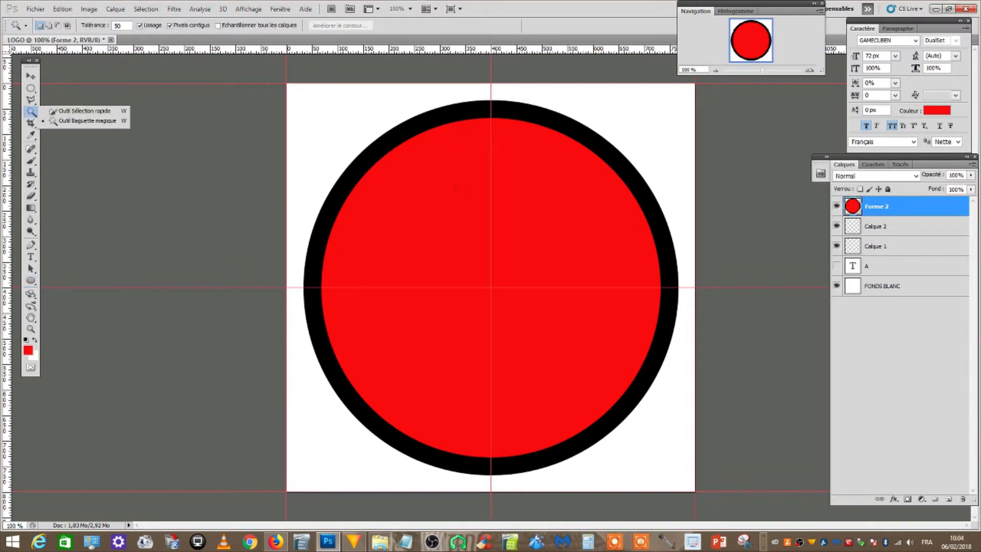
left_click(67, 117)
left_click(442, 185)
key("Delete")
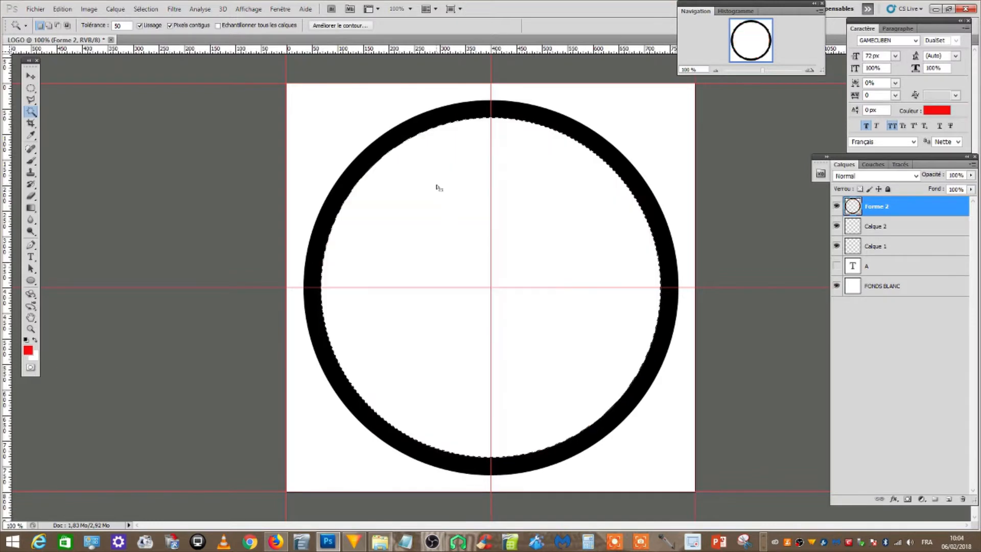
left_click(146, 8)
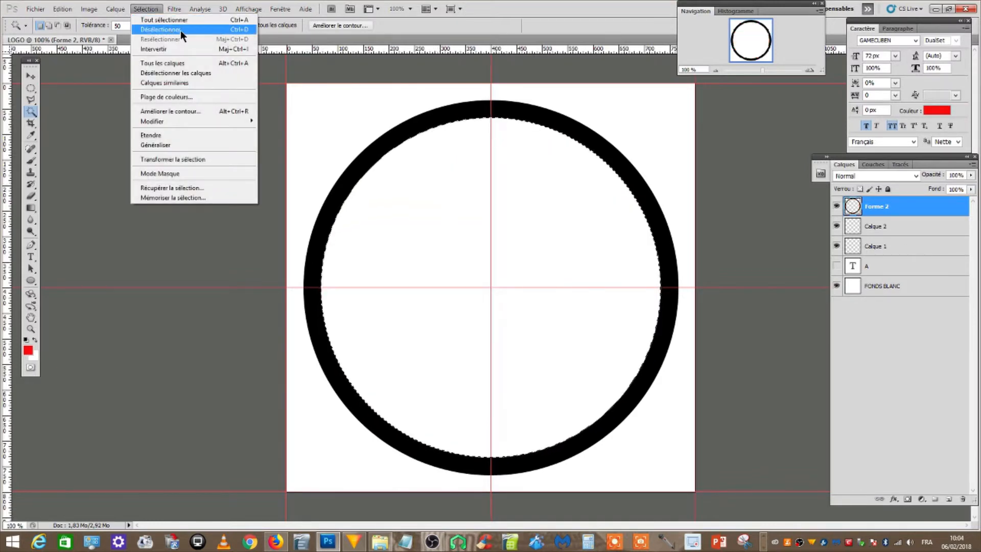
left_click(200, 29)
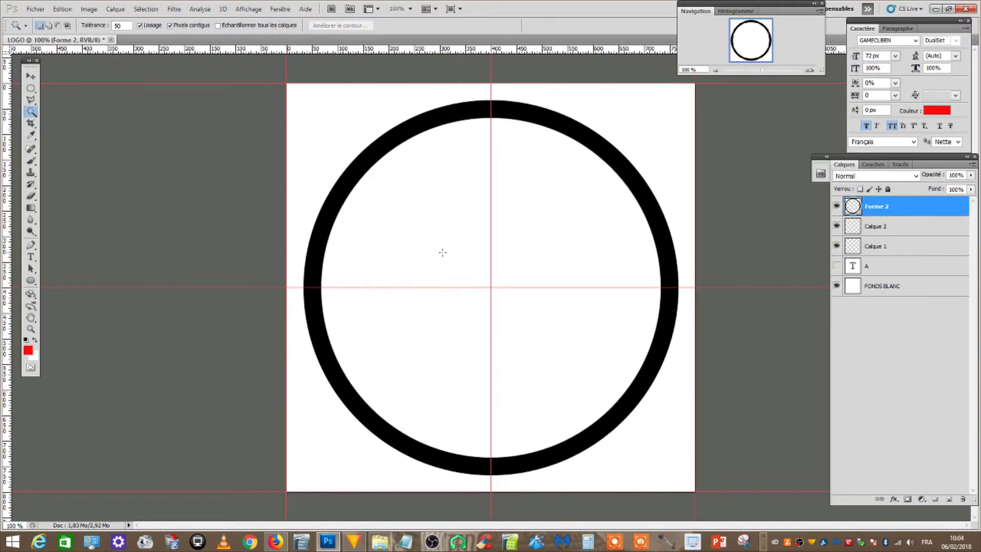
Move the letter A layer to the top of the layer stack and show it
left_click_drag(872, 267, 854, 205)
left_click(836, 206)
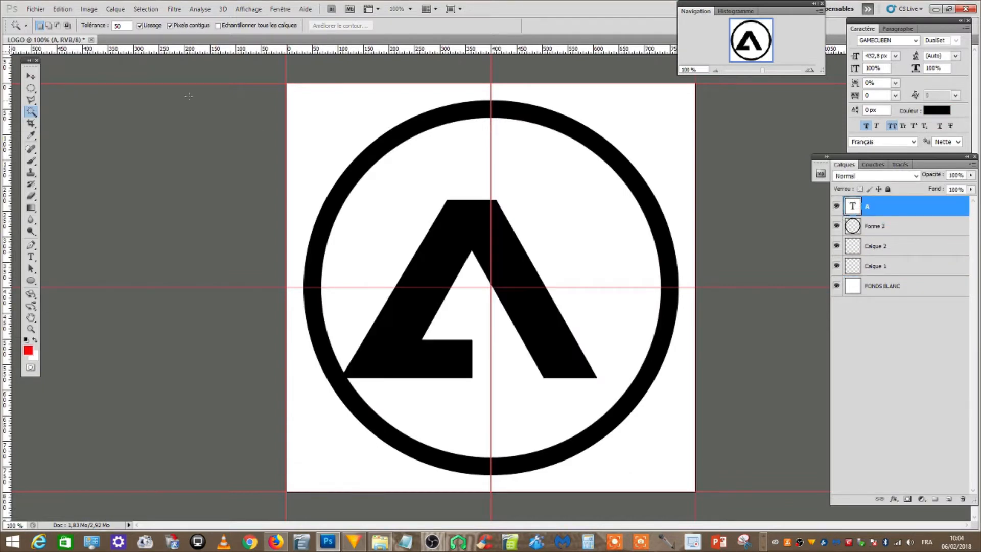
Scale the letter A up to about 134% so its top and both feet reach the ring, and apply the transformation
left_click(31, 76)
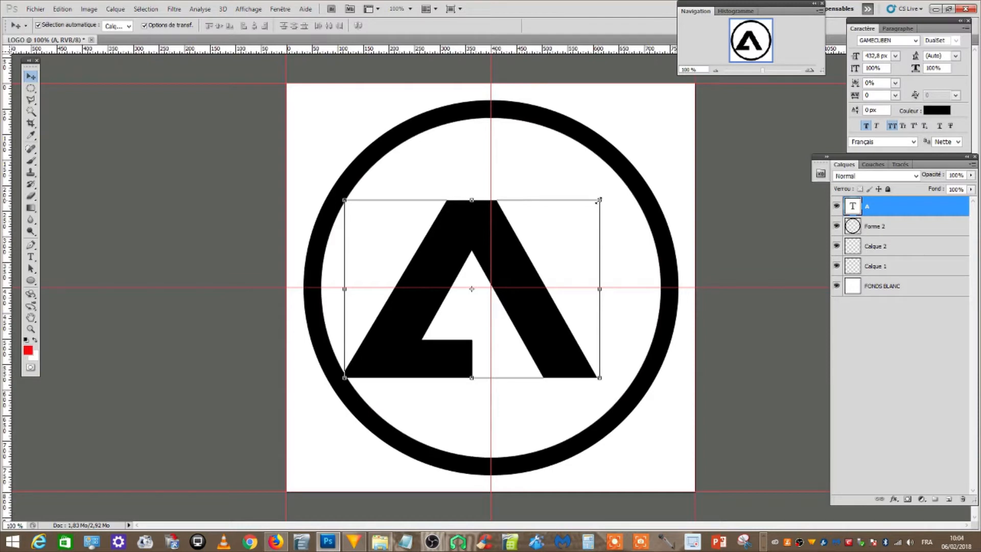
left_click_drag(598, 199, 666, 91)
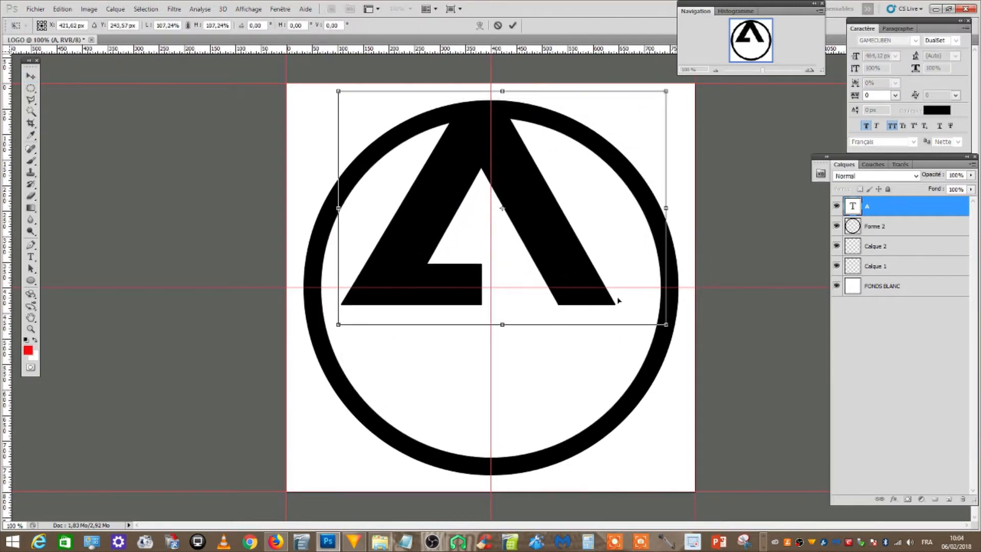
left_click_drag(662, 327, 707, 373)
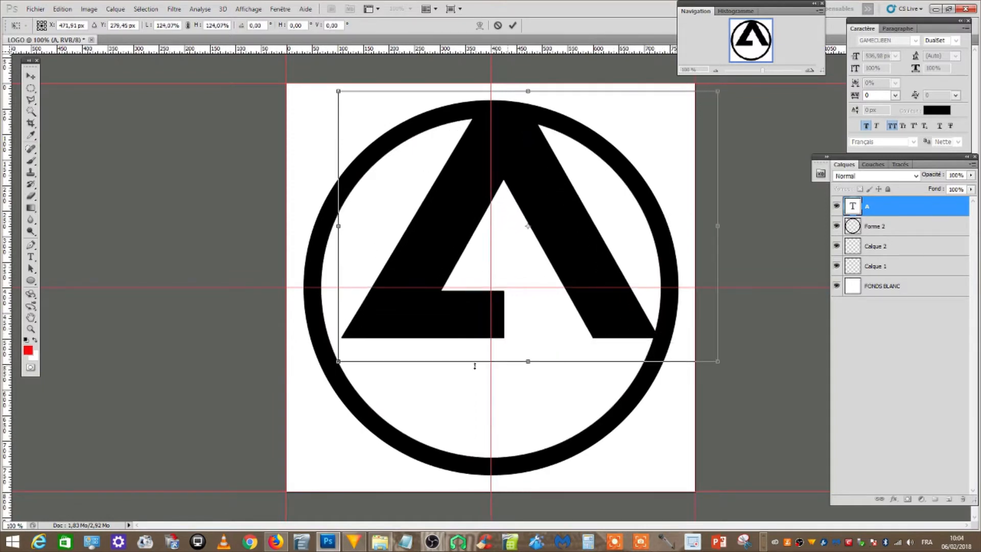
left_click_drag(338, 363, 319, 375)
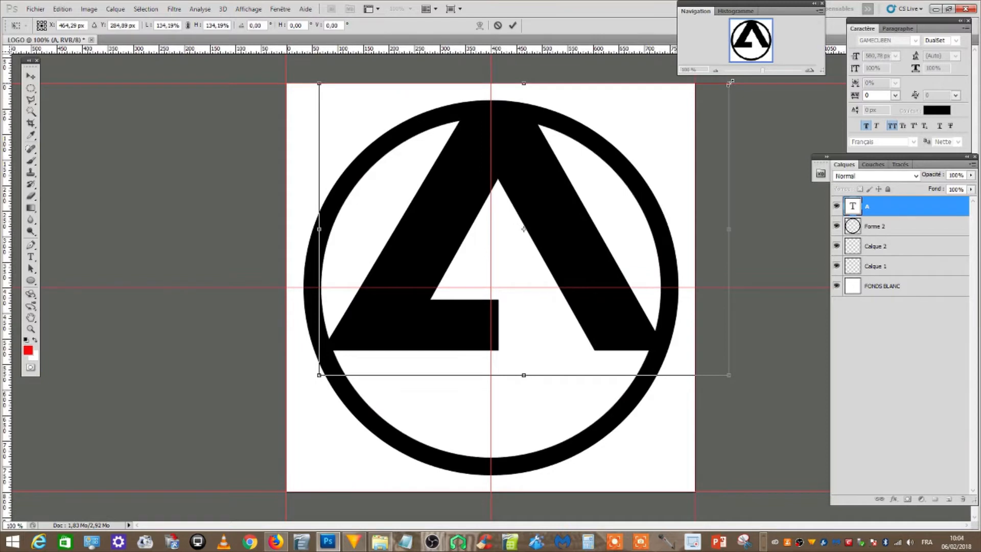
left_click(30, 76)
left_click(476, 210)
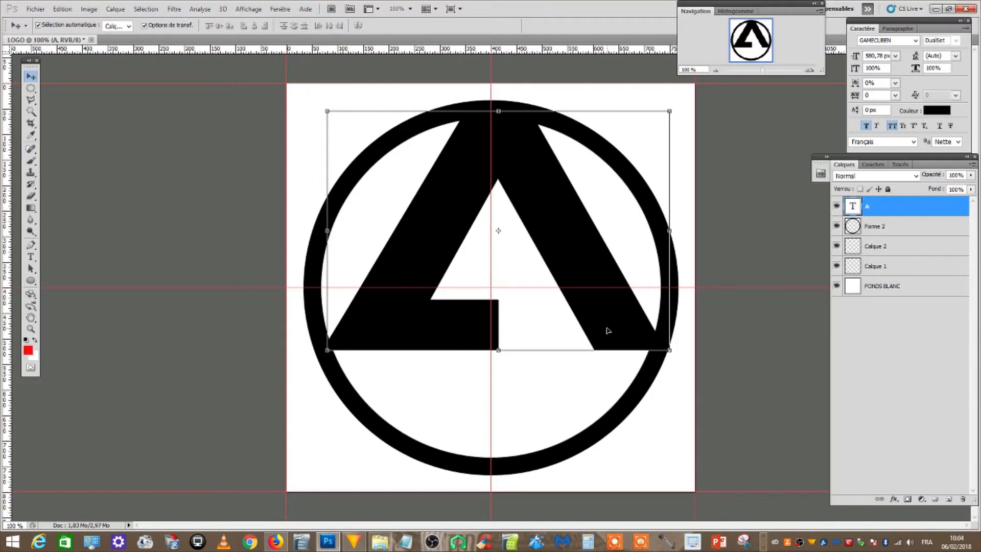
Nudge the letter A slightly to the left to centre it inside the ring
key("Left")
key("Left")
key("Left")
key("Left")
key("Left")
key("Left")
key("Left")
key("Left")
key("Left")
key("Left")
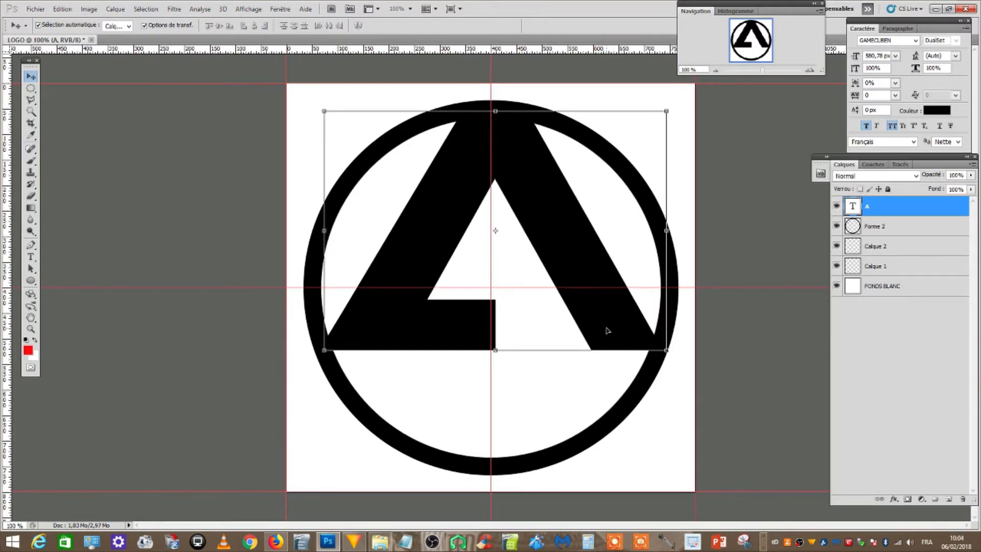
Nudge the letter A further left until its middle lines up with the vertical centre guide
key("Left")
key("Left")
key("Left")
key("Left")
key("Left")
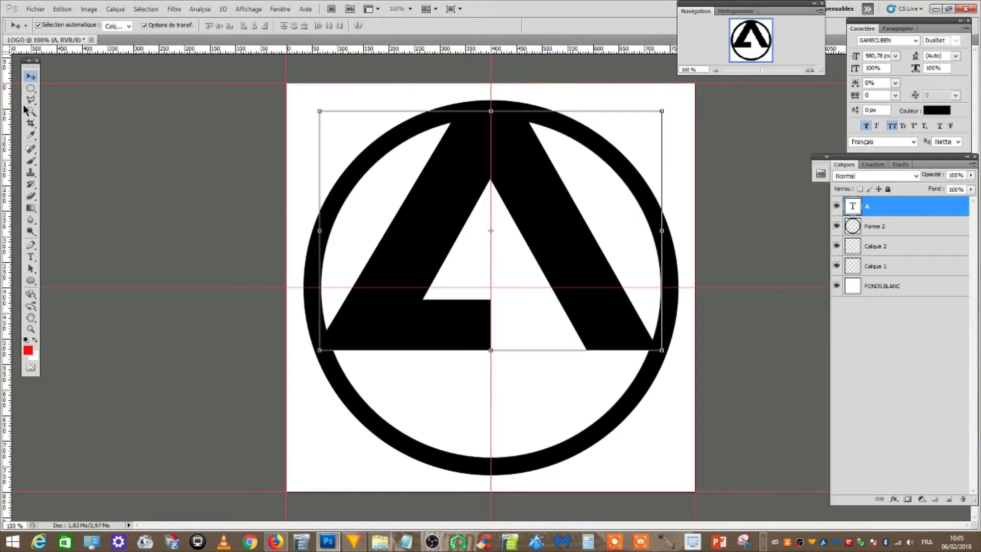
left_click(73, 15)
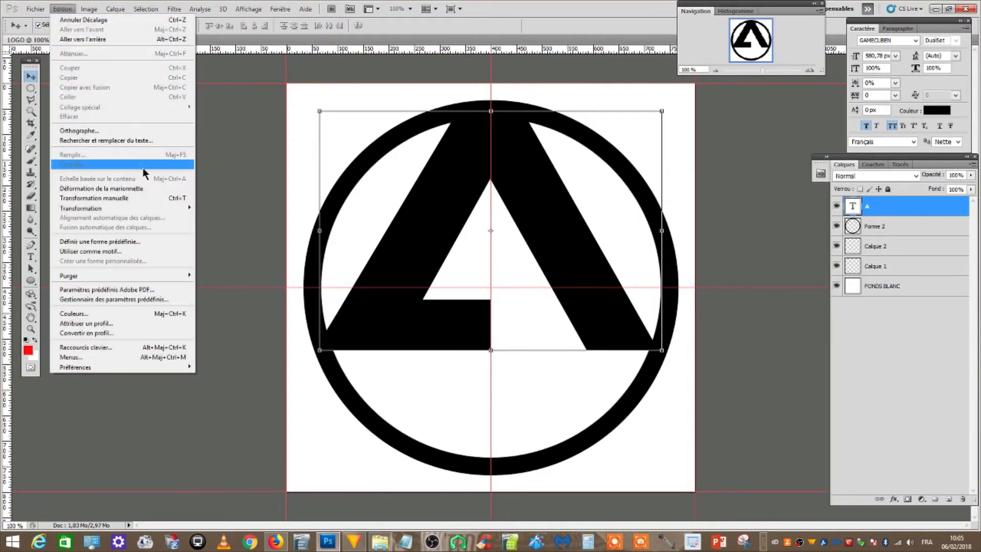
mouse_move(135, 206)
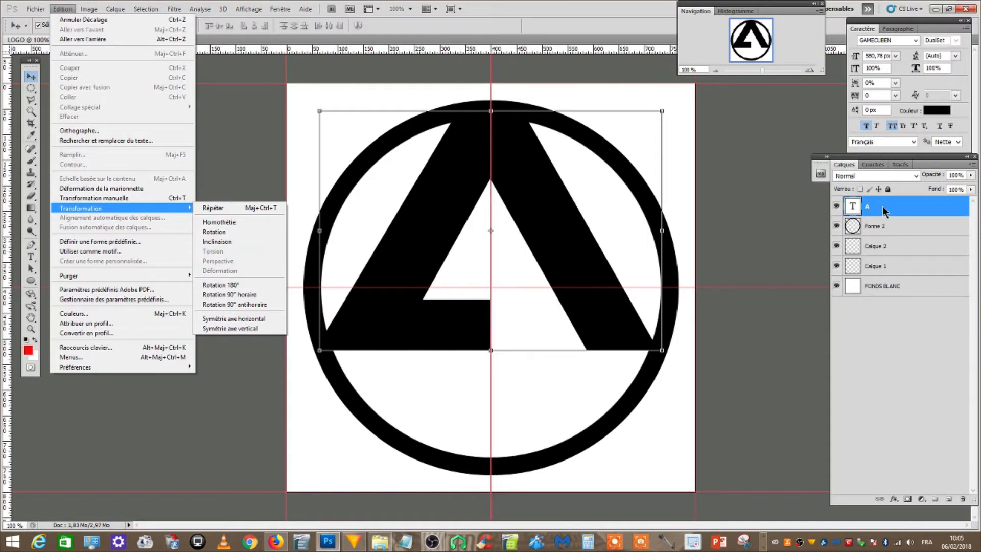
left_click(209, 103)
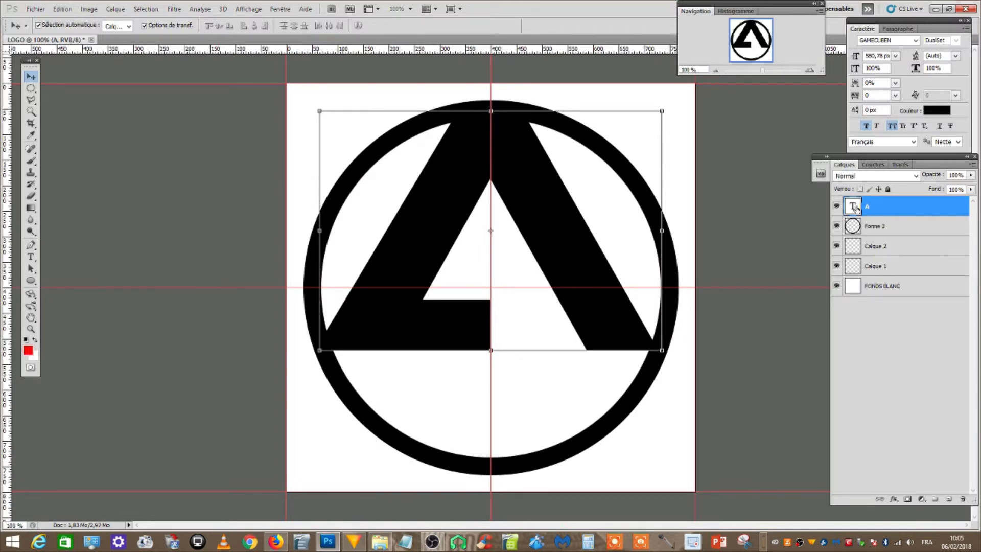
Duplicate the letter A text layer, move the copy below the FONDS BLANC layer, and hide it
left_click_drag(854, 207, 949, 491)
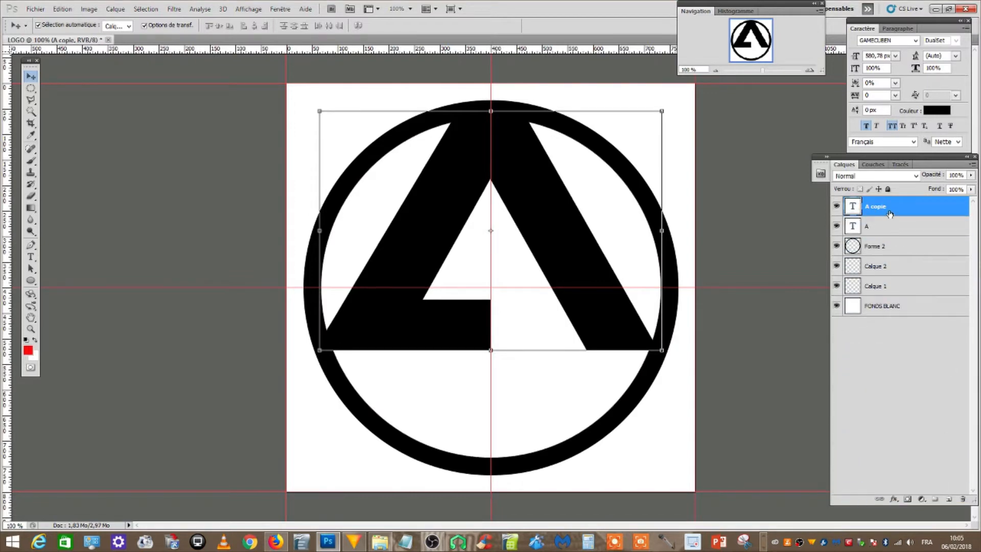
left_click_drag(889, 209, 931, 323)
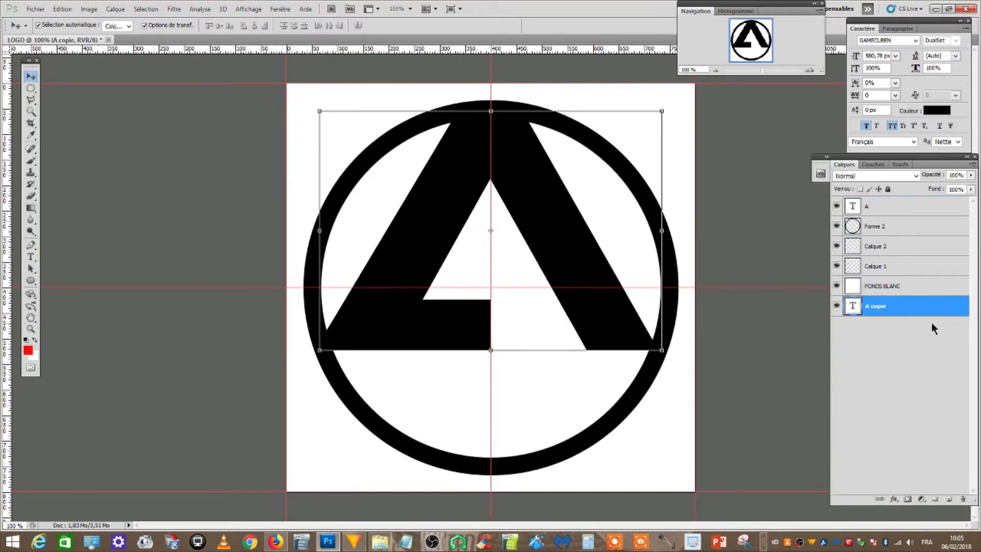
left_click(837, 307)
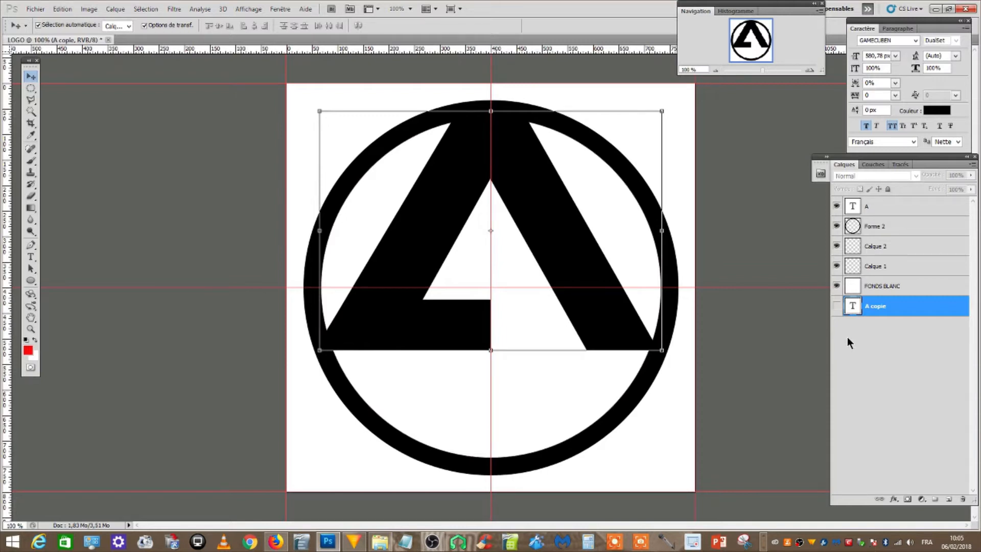
Rasterize the text of the original letter A layer
left_click(875, 207)
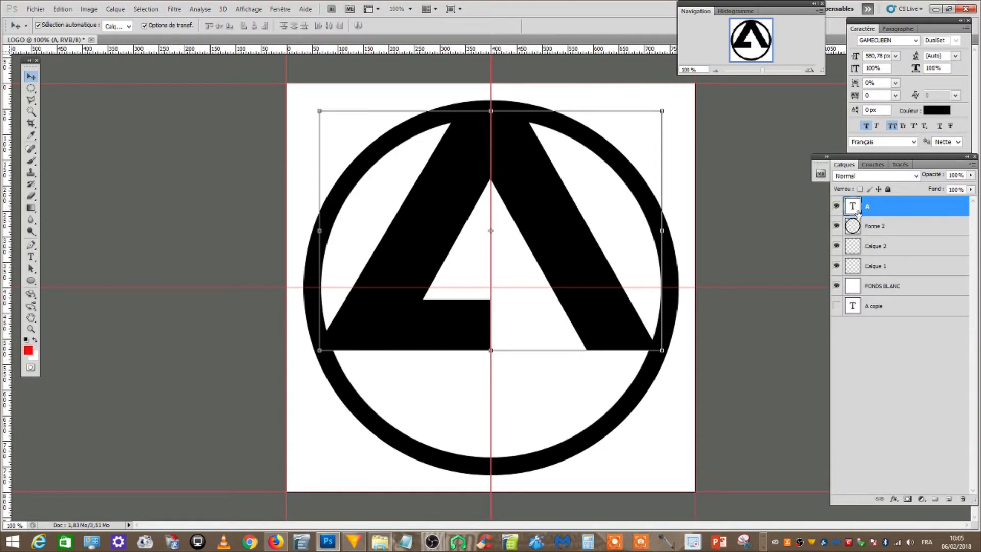
left_click(116, 9)
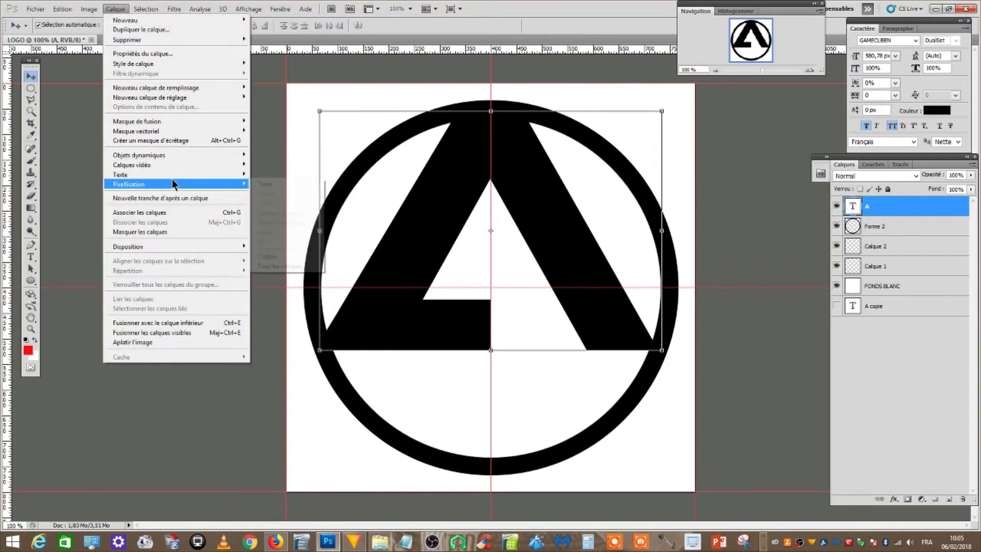
mouse_move(225, 184)
left_click(265, 184)
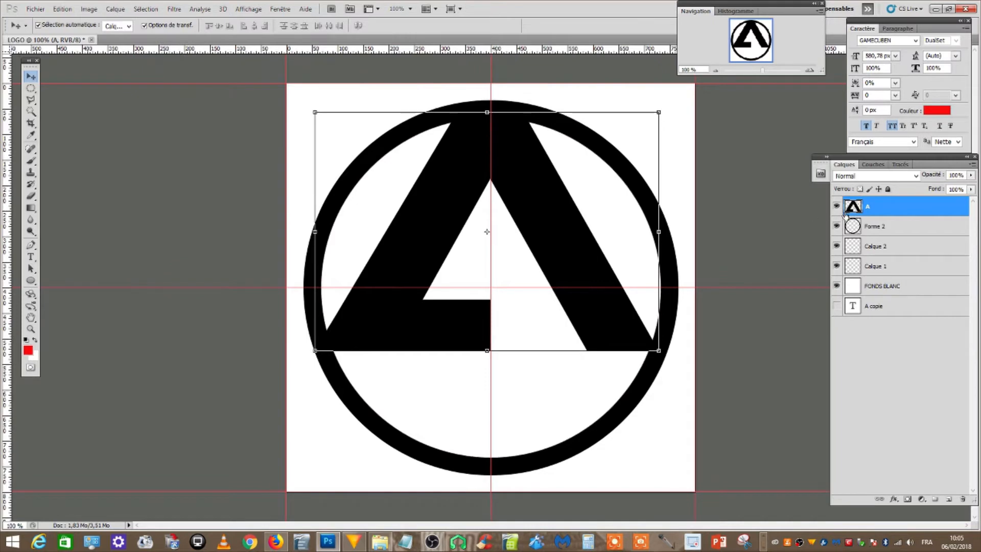
Try distorting the letter A by moving its corners independently, and discard the transformation
left_click(63, 9)
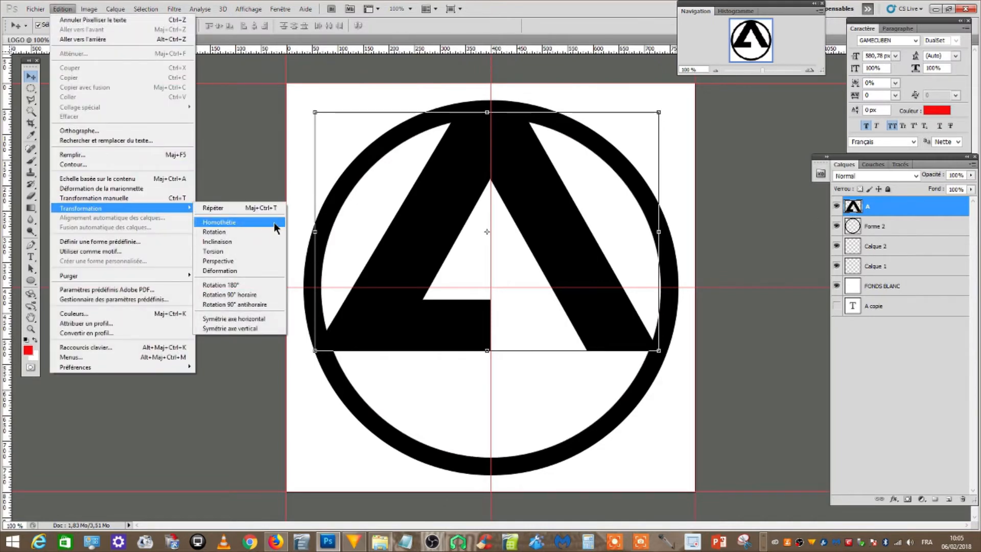
left_click(275, 260)
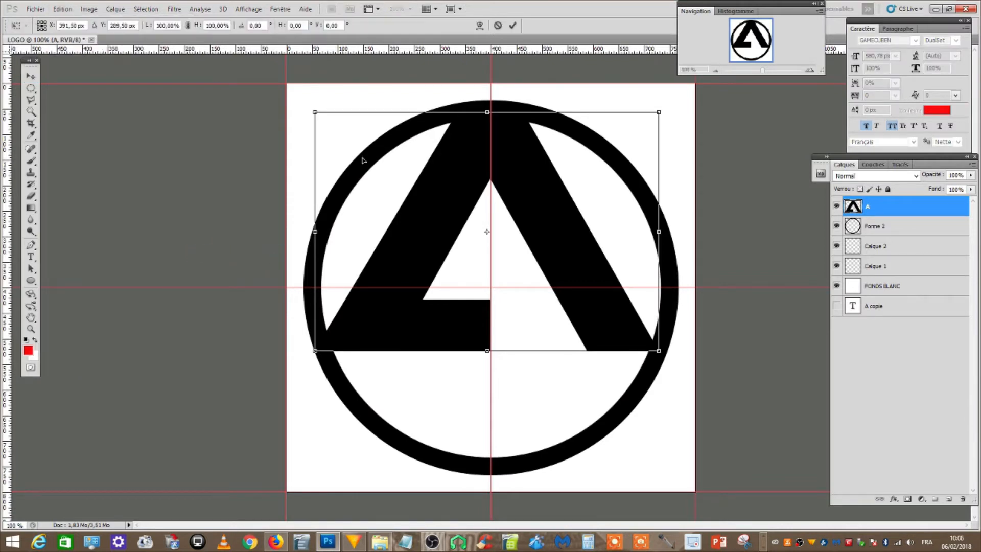
left_click_drag(315, 114, 402, 113)
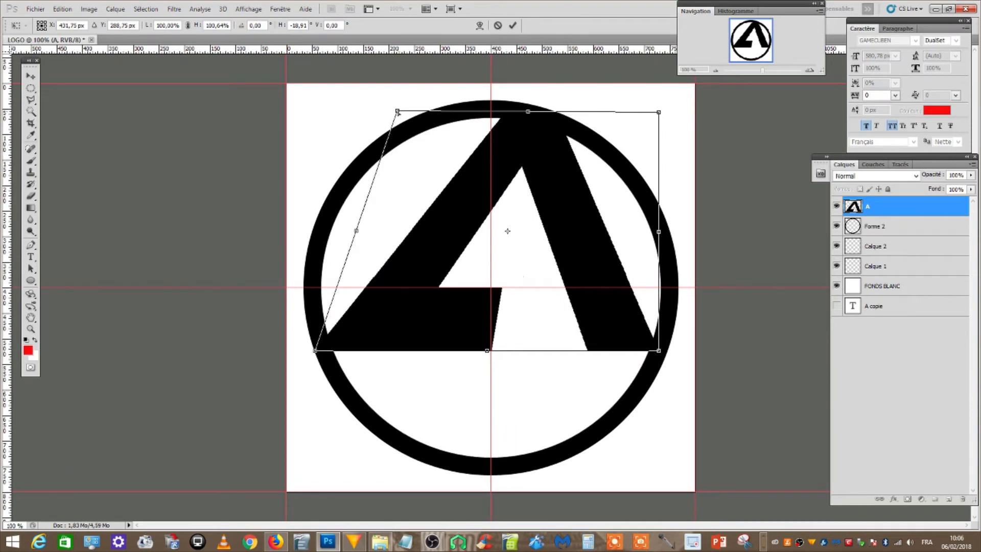
left_click_drag(398, 112, 254, 136)
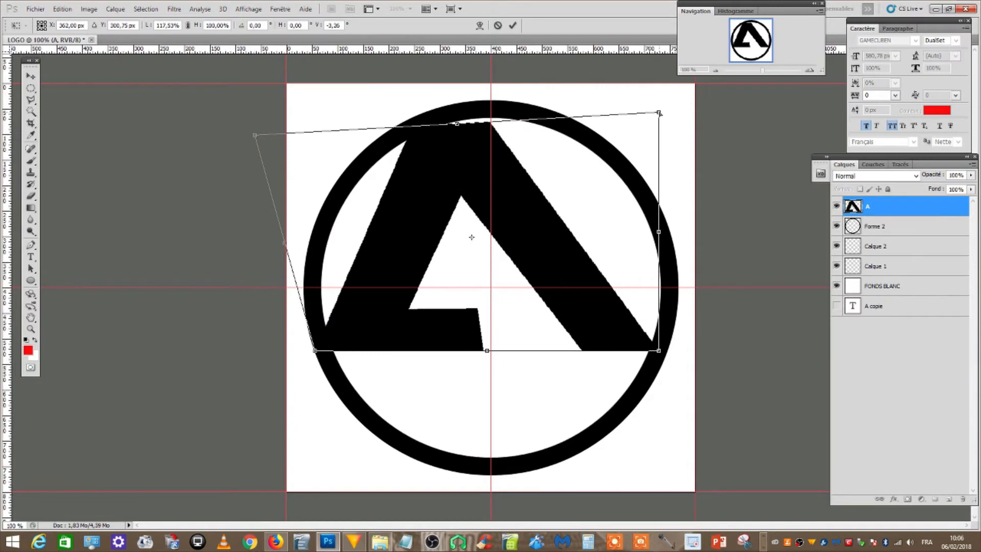
left_click_drag(660, 113, 659, 101)
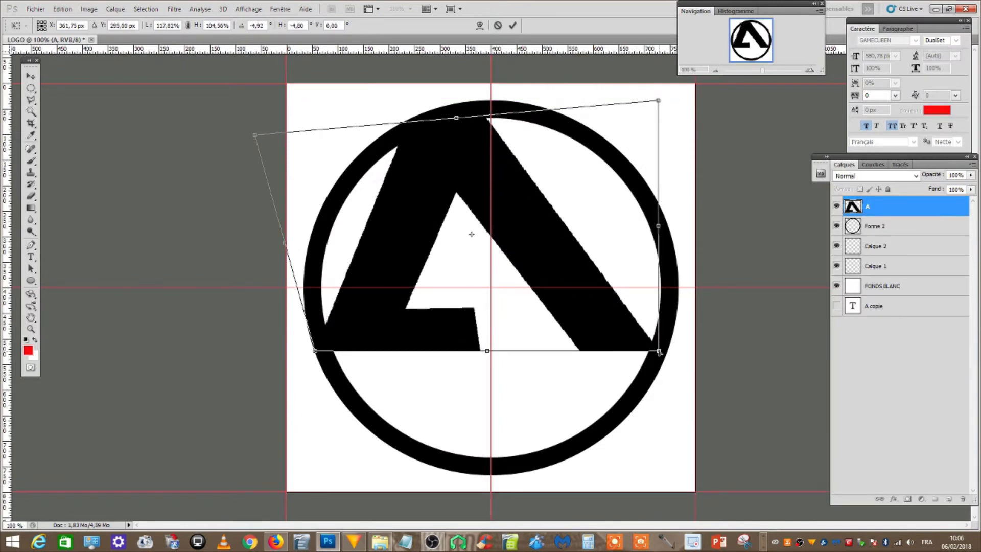
left_click_drag(659, 352, 633, 405)
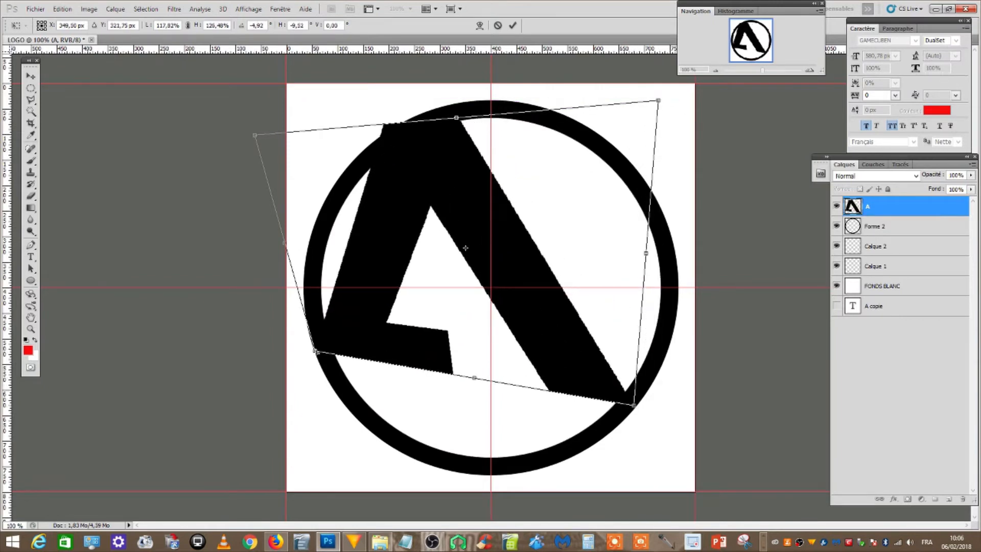
left_click_drag(316, 352, 336, 383)
left_click(32, 76)
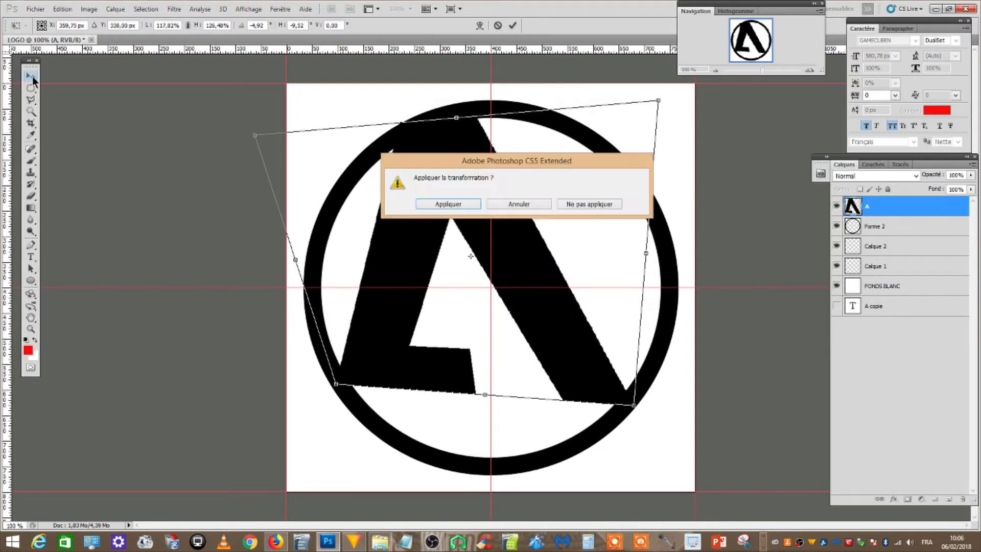
left_click(595, 203)
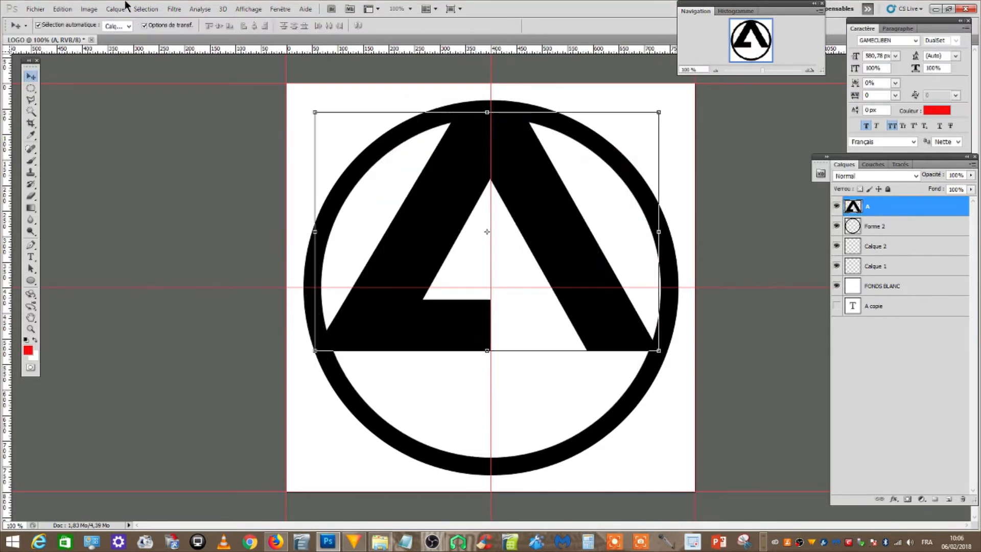
Start a custom Warp on the letter A and add vertical guides at about 250 px and 550 px
left_click(63, 9)
mouse_move(144, 209)
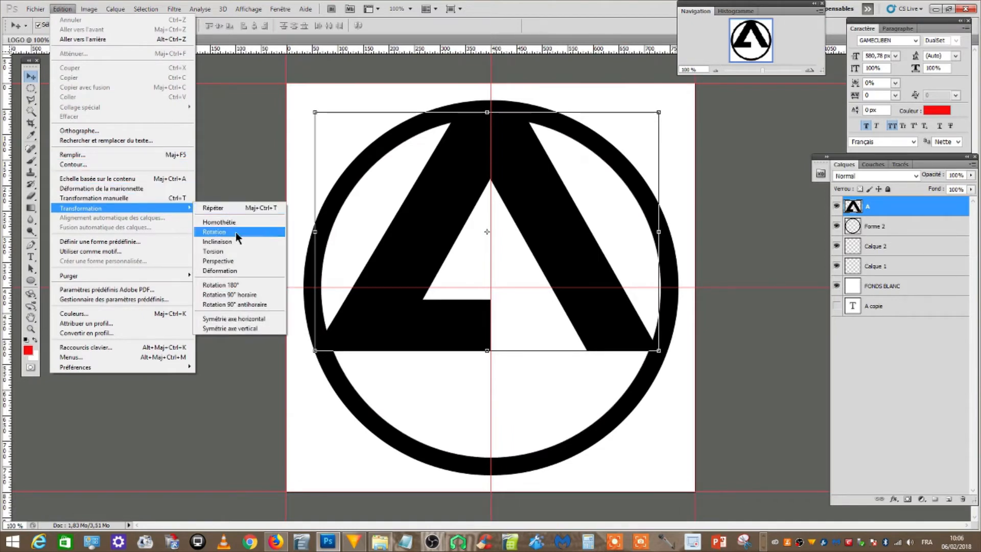
left_click(253, 271)
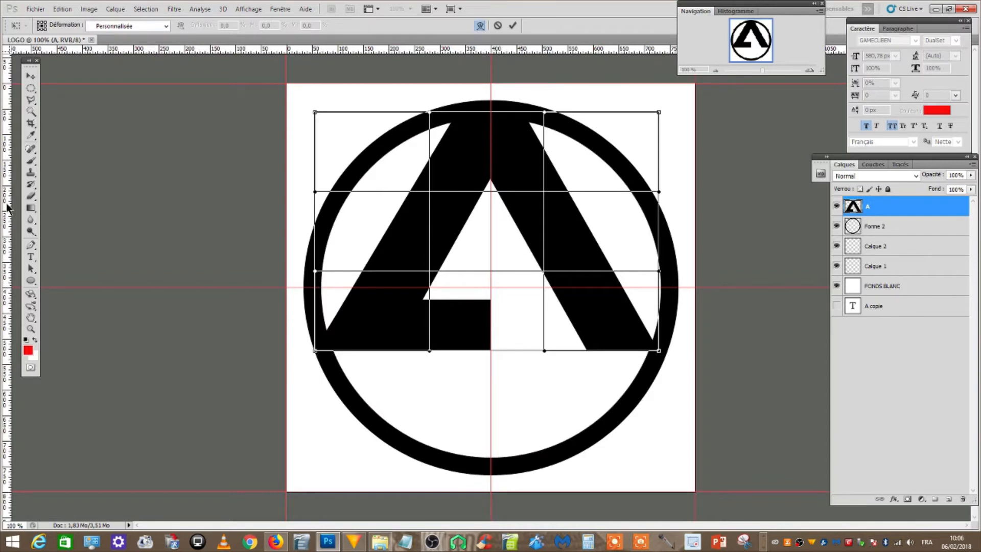
left_click_drag(7, 209, 414, 110)
left_click_drag(7, 161, 568, 147)
Try warping the letter A by curving both legs inward towards the new guides and stretching its base down to the ring
left_click_drag(315, 192, 414, 288)
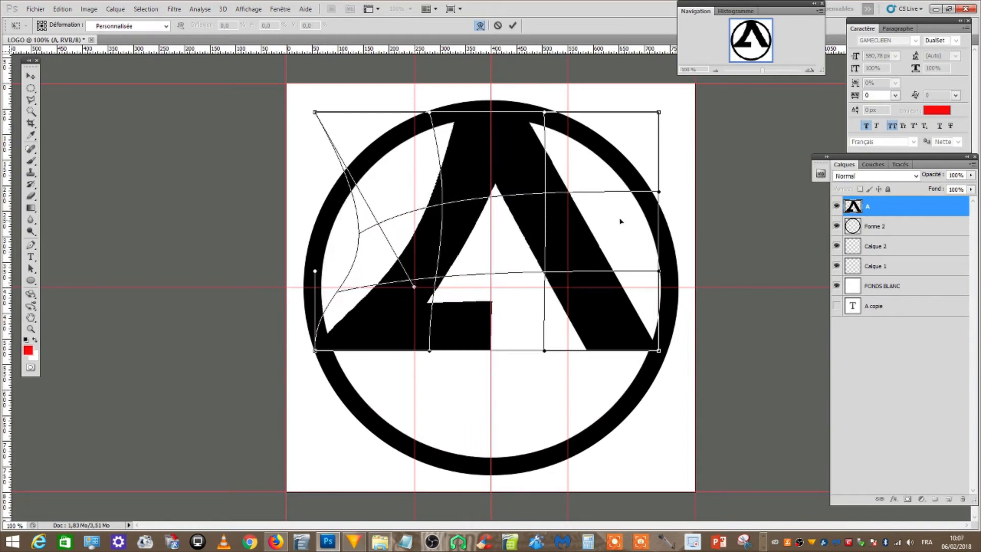
left_click_drag(659, 193, 568, 289)
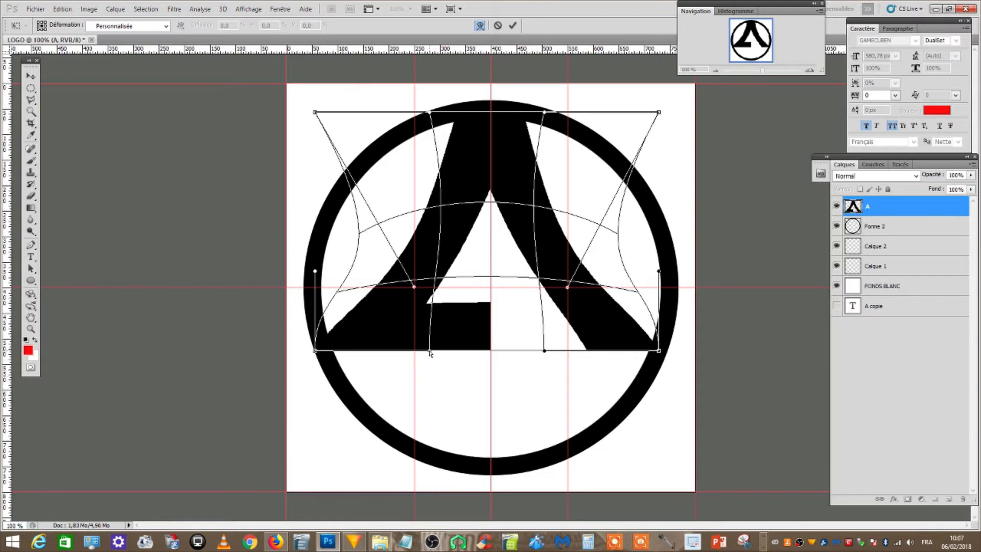
left_click_drag(430, 351, 427, 508)
scroll(427, 470, "down", 2)
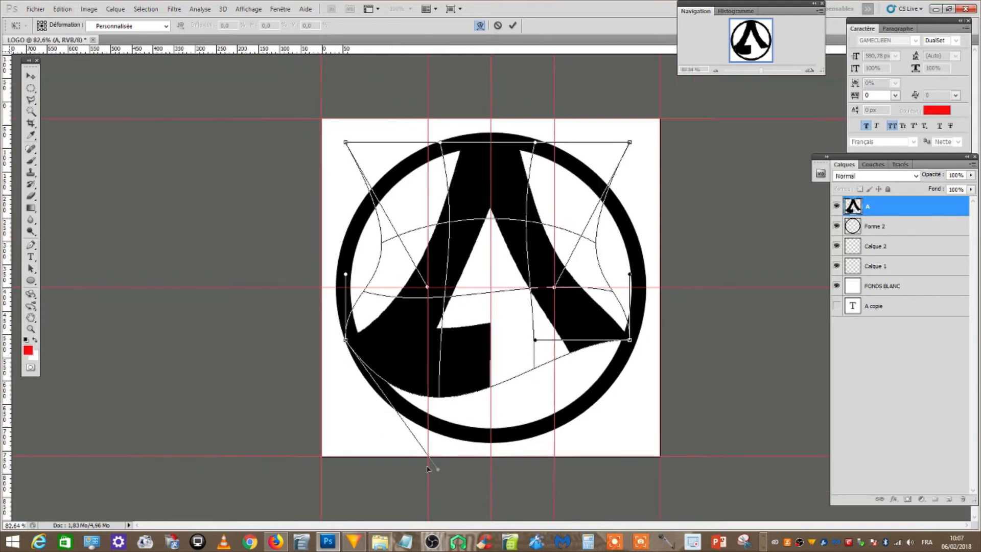
scroll(427, 469, "down", 2)
left_click_drag(456, 413, 482, 458)
left_click_drag(523, 324, 569, 362)
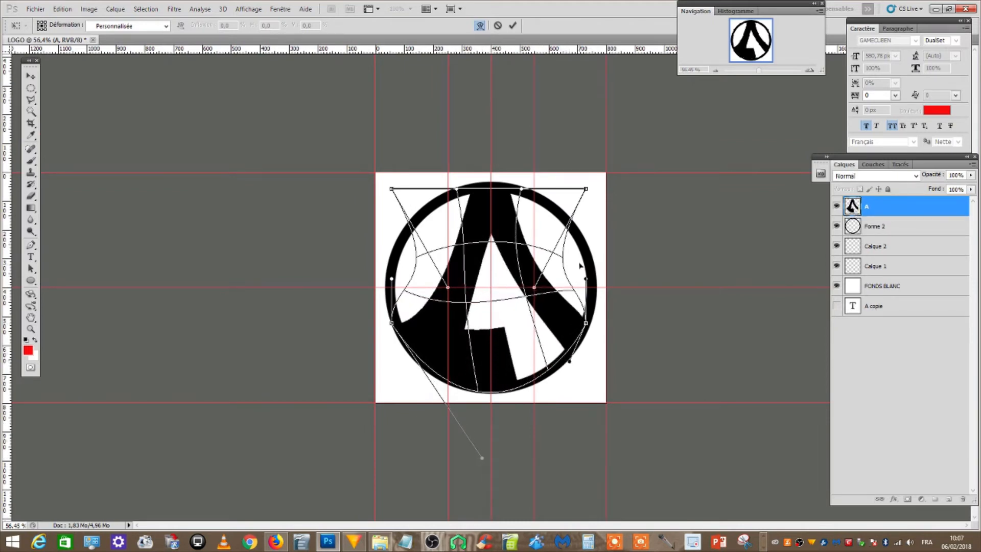
Try reshaping the top of the letter A by pulling both upper warp handles to the vertical centre guide
scroll(481, 280, "up", 3)
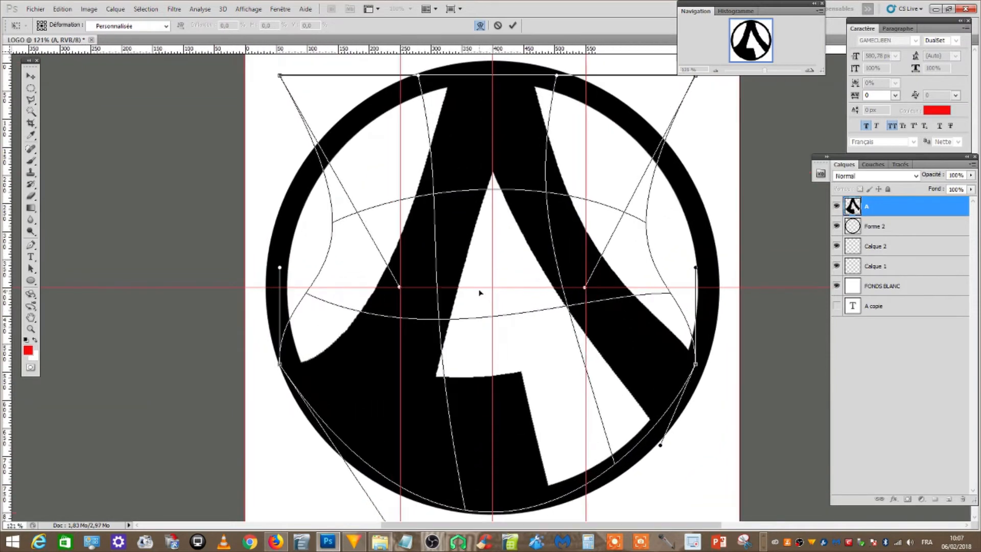
left_click_drag(420, 76, 493, 75)
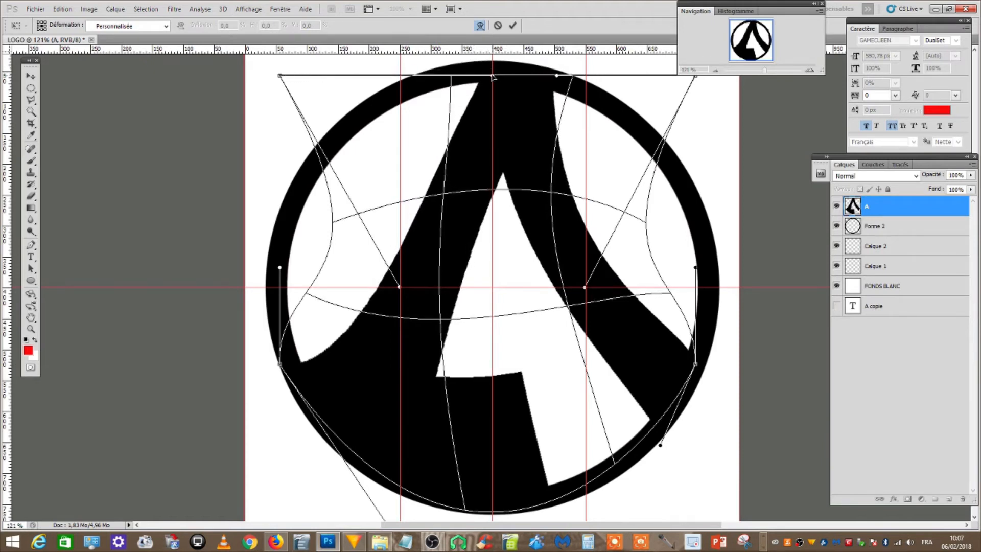
left_click_drag(559, 77, 492, 77)
scroll(311, 268, "down", 5)
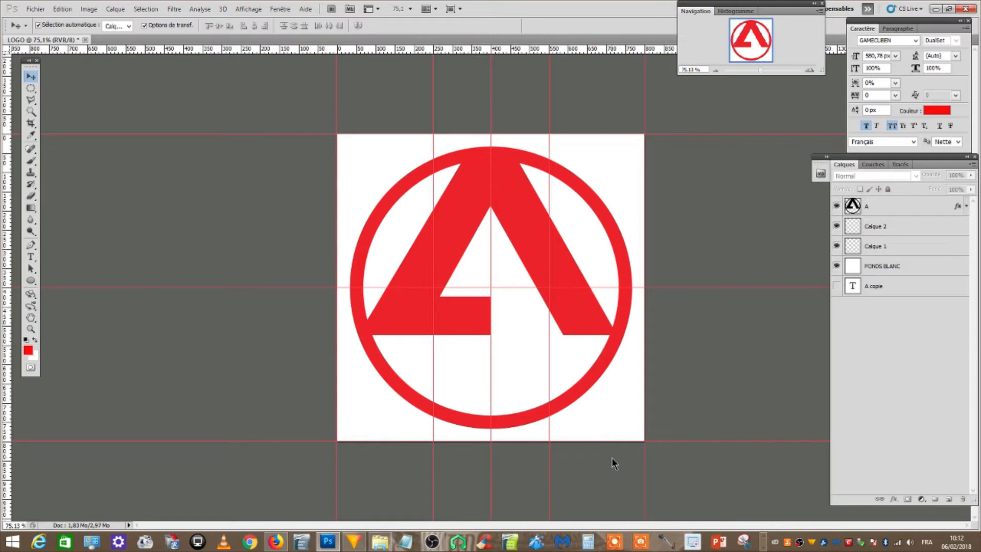
Switch to Firefox and filter the MARVEL image results by the usage right "Réutilisation et modification autorisées sans but commercial"
left_click(276, 543)
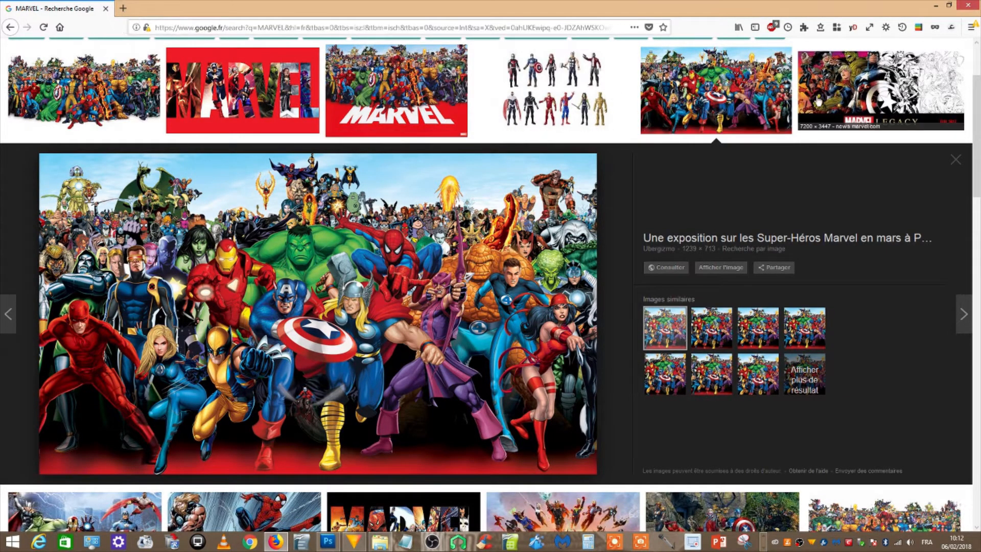
scroll(490, 286, "up", 3)
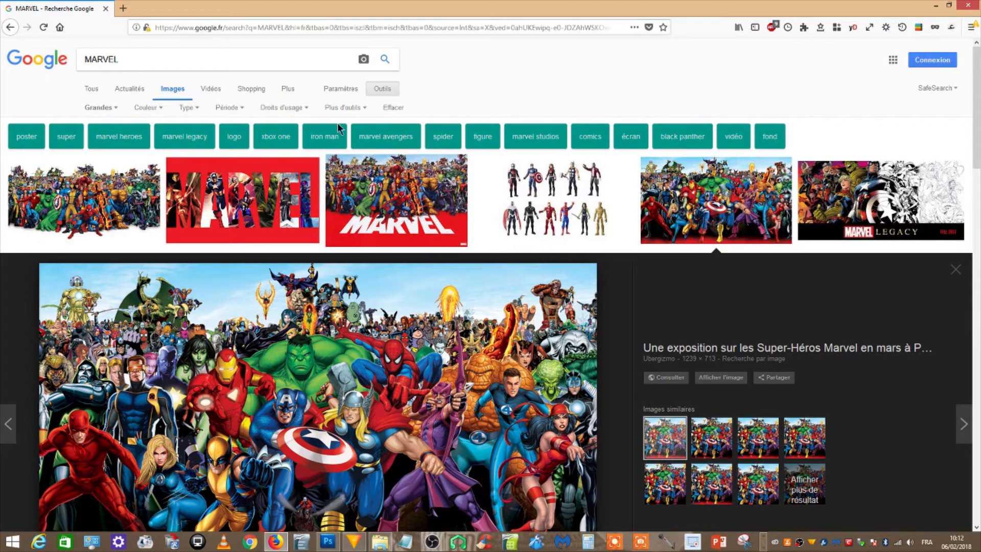
left_click(306, 109)
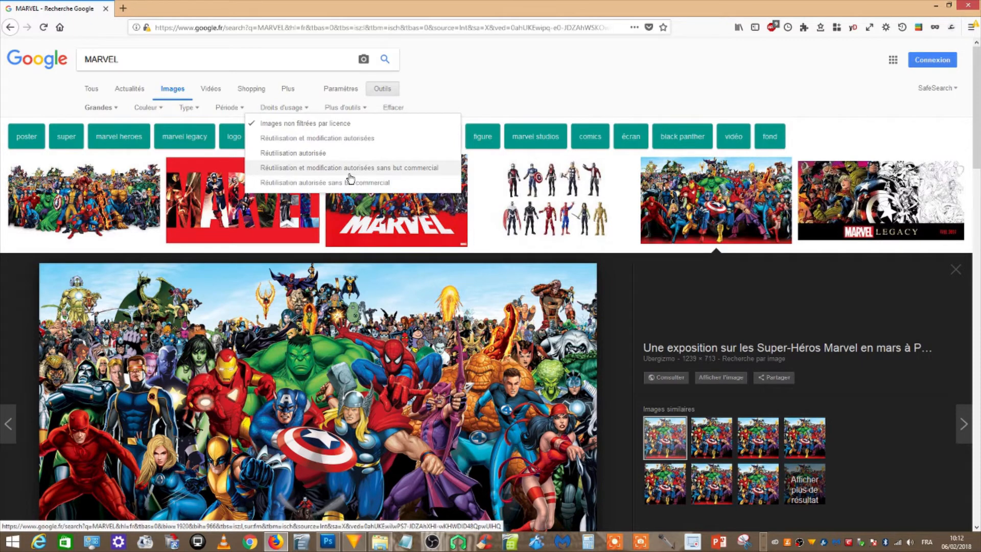
left_click(422, 168)
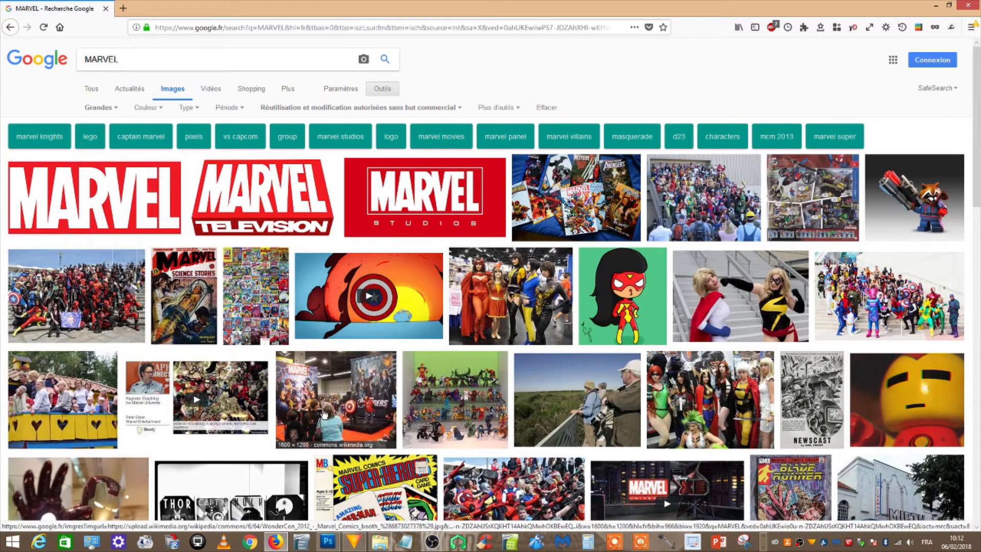
Browse the filtered MARVEL images and reset the usage rights to "Images non filtrées par licence"
scroll(320, 420, "down", 15)
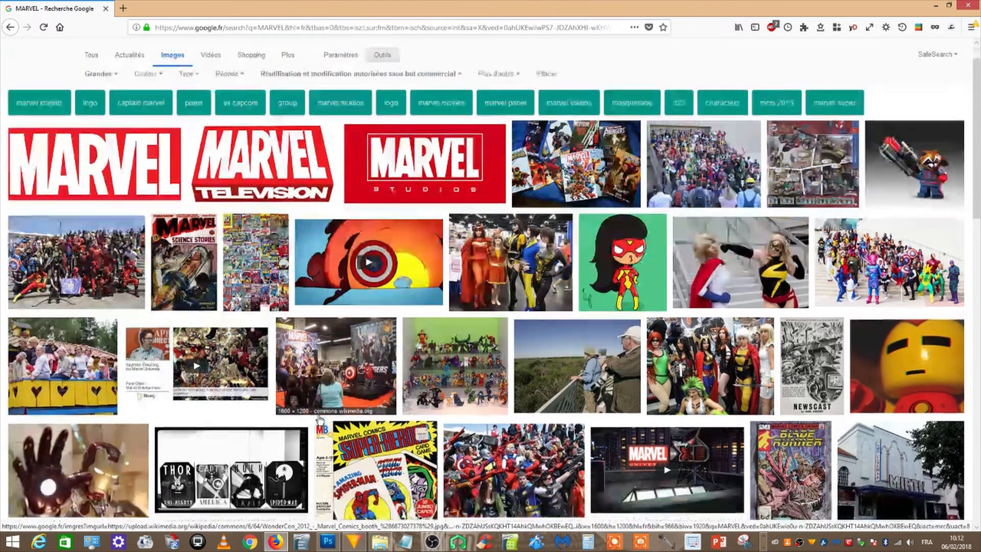
scroll(319, 420, "down", 3)
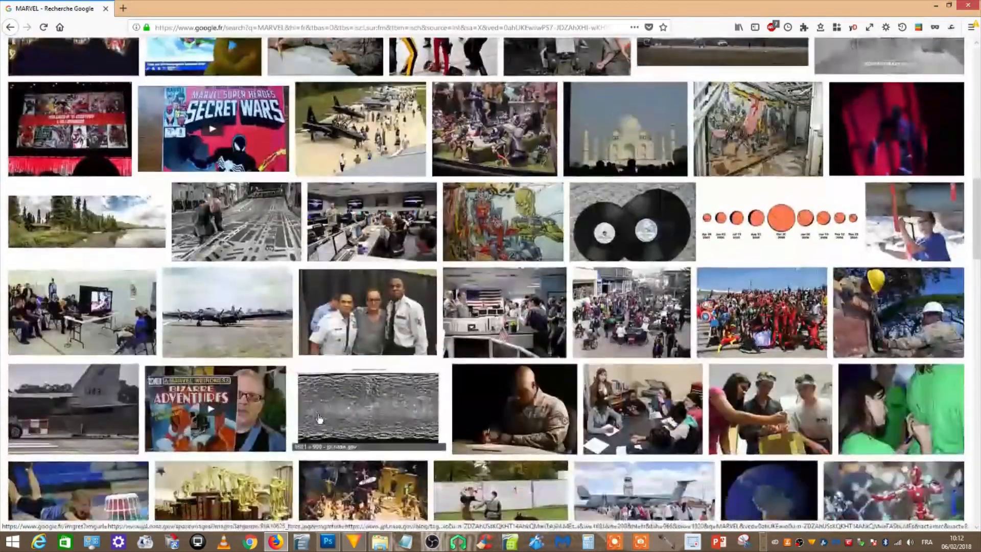
scroll(319, 420, "up", 4)
left_click_drag(977, 184, 977, 87)
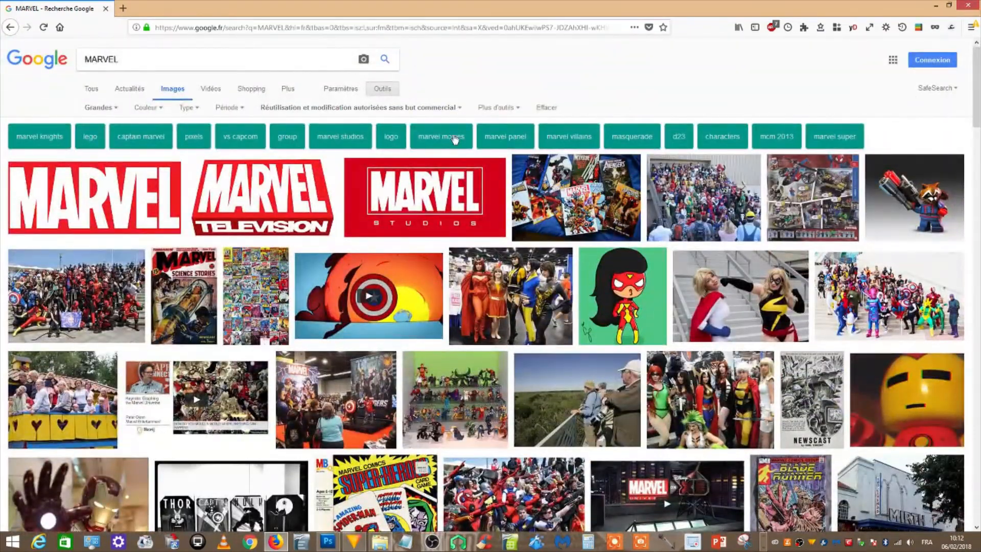
left_click(459, 107)
left_click(343, 123)
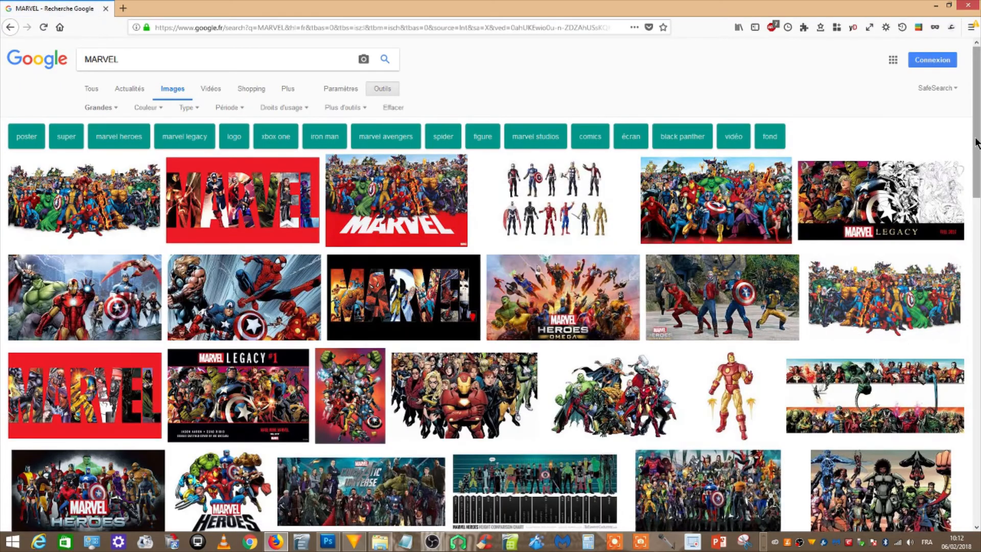
Choose the 1239 × 713 group image of Marvel heroes under a blue sky and bring it into the LOGO document in Photoshop
mouse_move(977, 142)
left_mouse_down()
mouse_move(977, 355)
mouse_move(977, 134)
left_mouse_up()
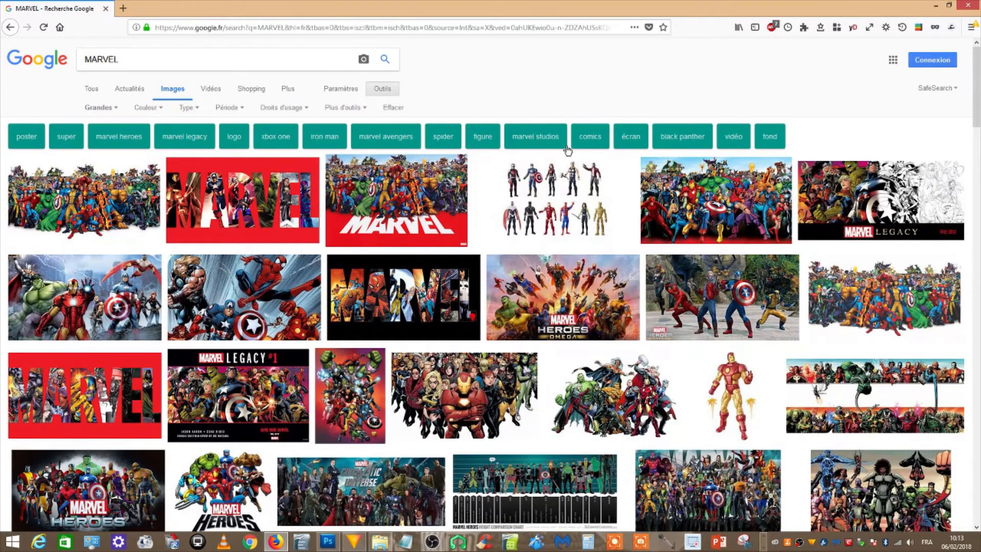
left_click(117, 108)
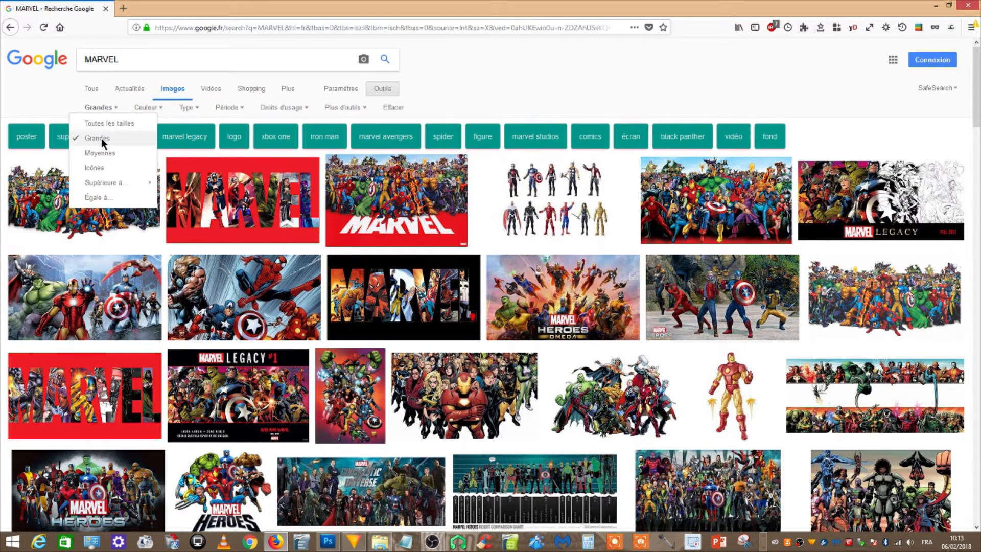
left_click(523, 62)
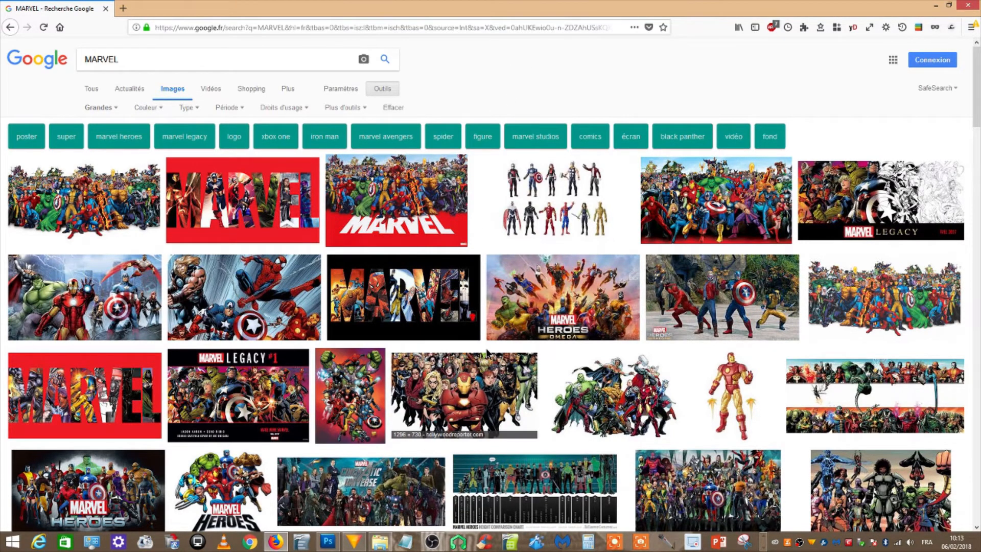
left_click(718, 203)
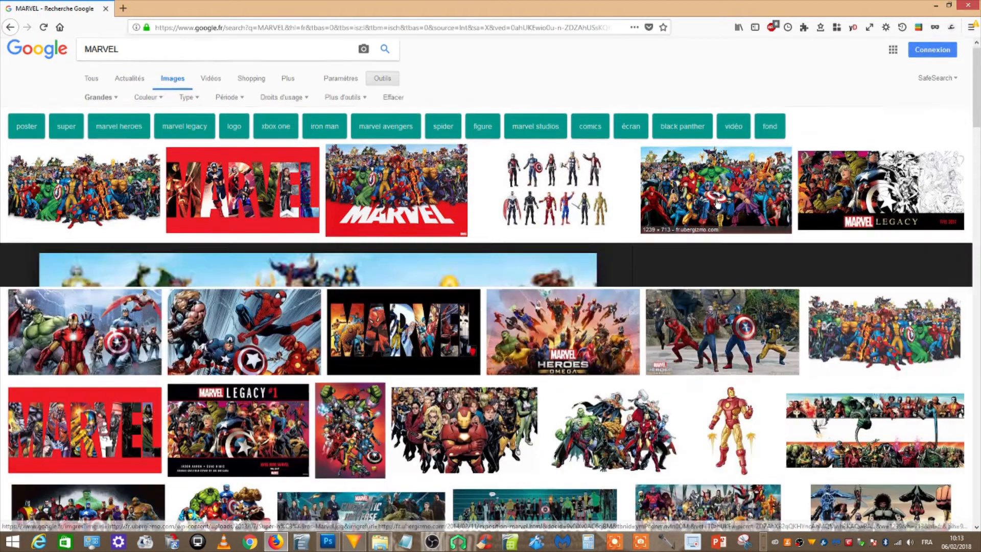
left_click_drag(259, 270, 433, 314)
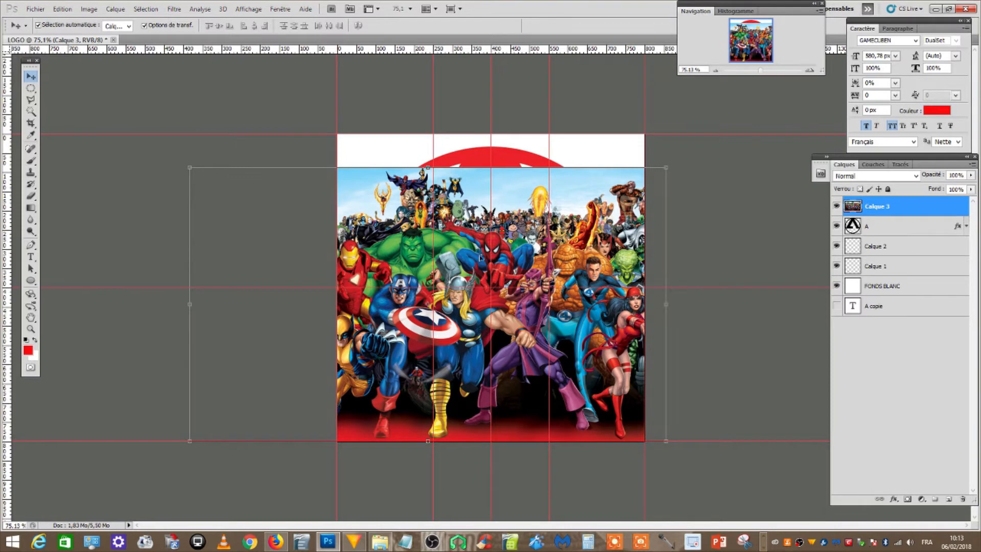
Duplicate the heroes layer as a hidden backup at the bottom of the layer stack and move the original up to the ring's upper edge
left_click_drag(891, 207, 949, 498)
left_click_drag(890, 208, 869, 344)
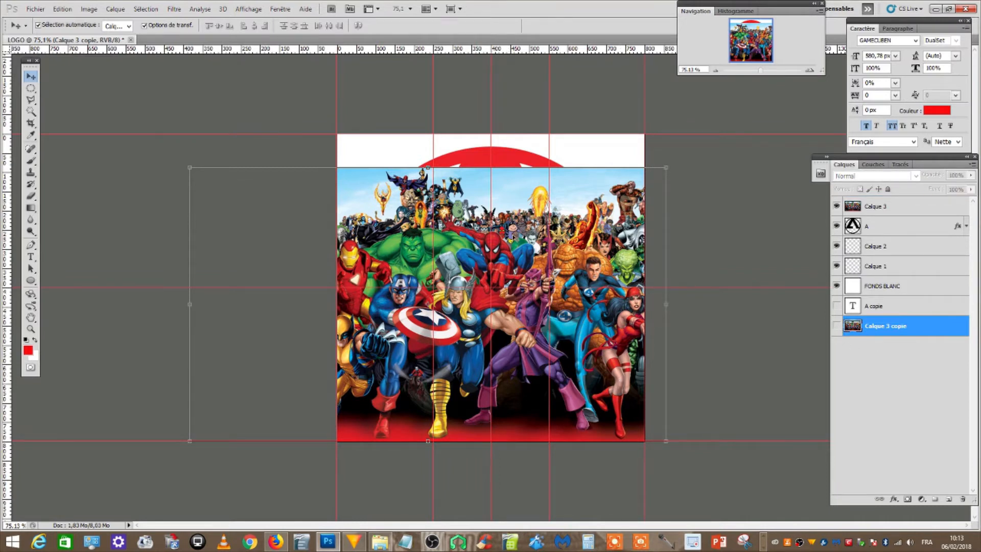
mouse_move(517, 240)
left_mouse_down()
mouse_move(532, 205)
mouse_move(512, 250)
left_mouse_up()
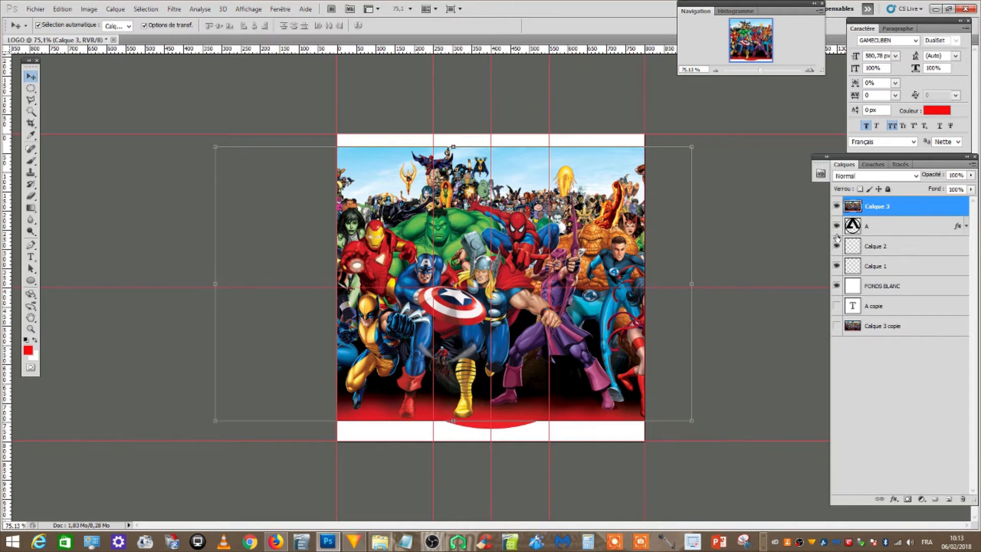
Check the logo beneath the heroes image and clear the layer style from the A layer
left_click(852, 231)
left_click(837, 207)
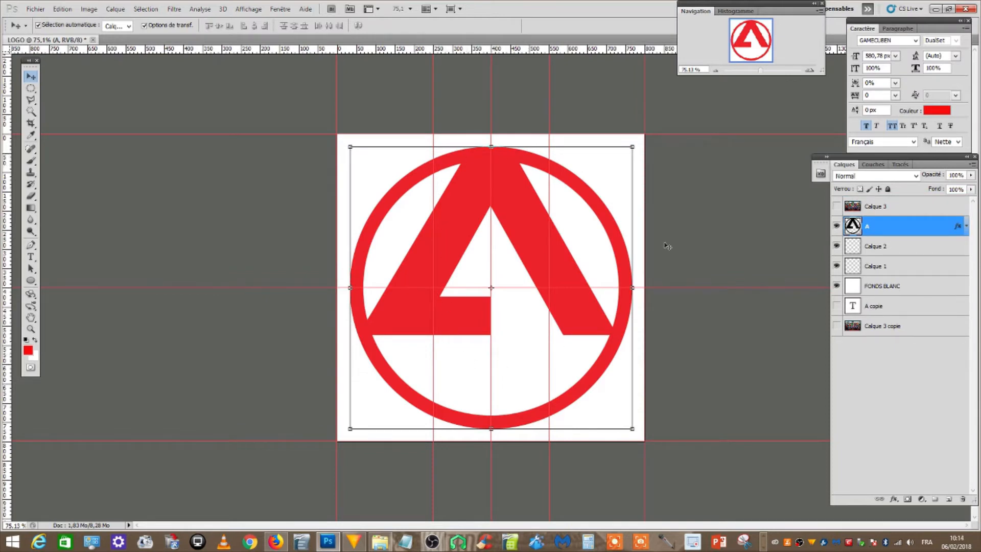
left_click(837, 206)
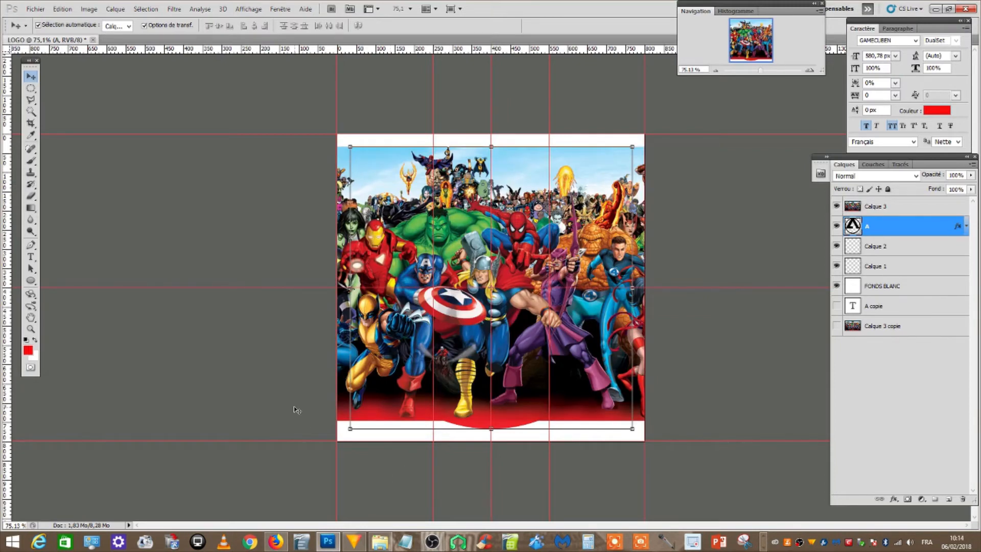
right_click(928, 227)
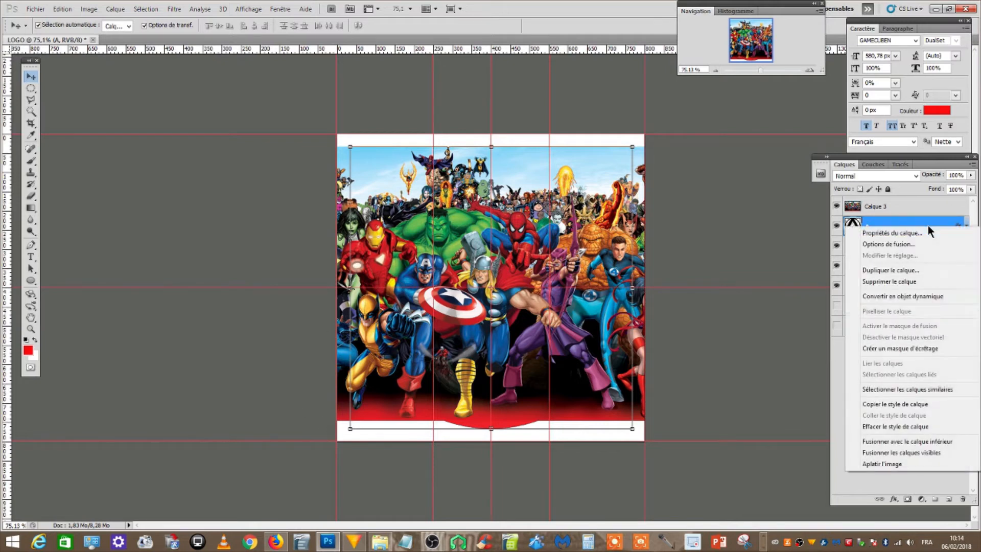
left_click(927, 426)
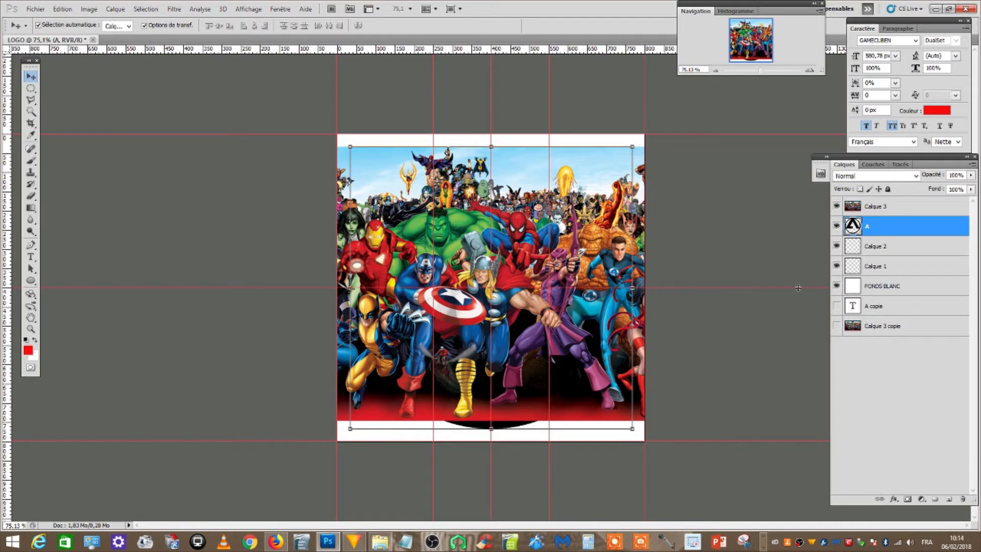
Shift the heroes image on layer Calque 3 horizontally until it is centred on the vertical centre guide
left_click(880, 210)
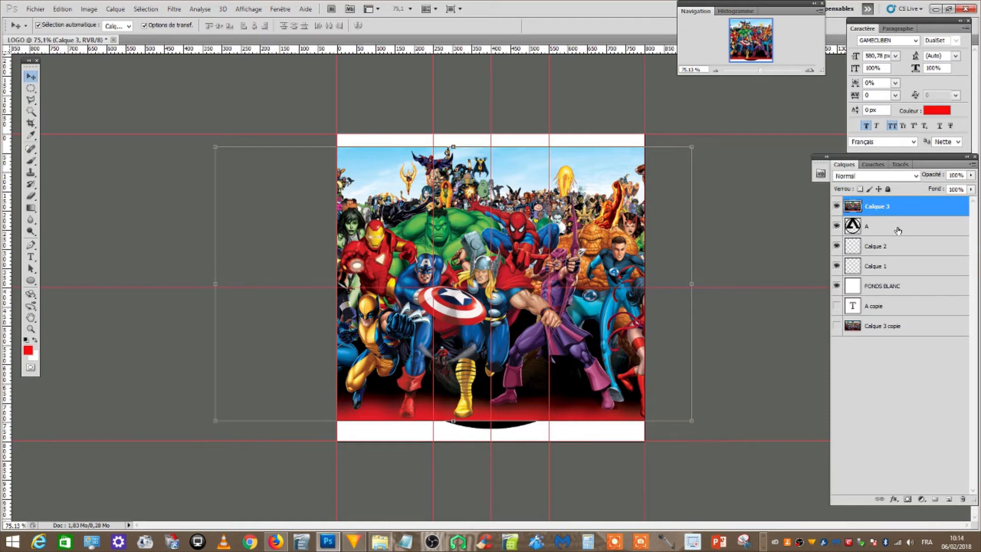
left_click(895, 228)
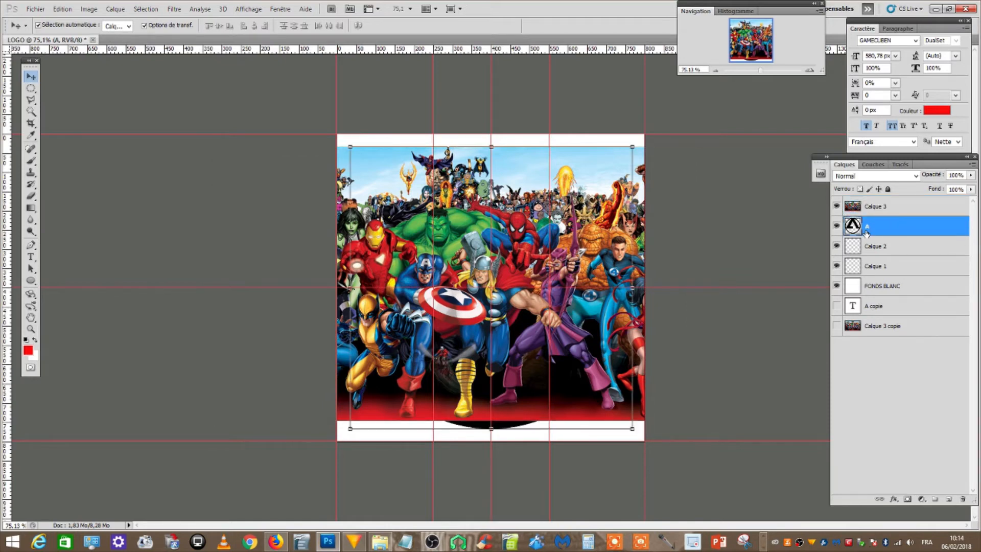
left_click(883, 211)
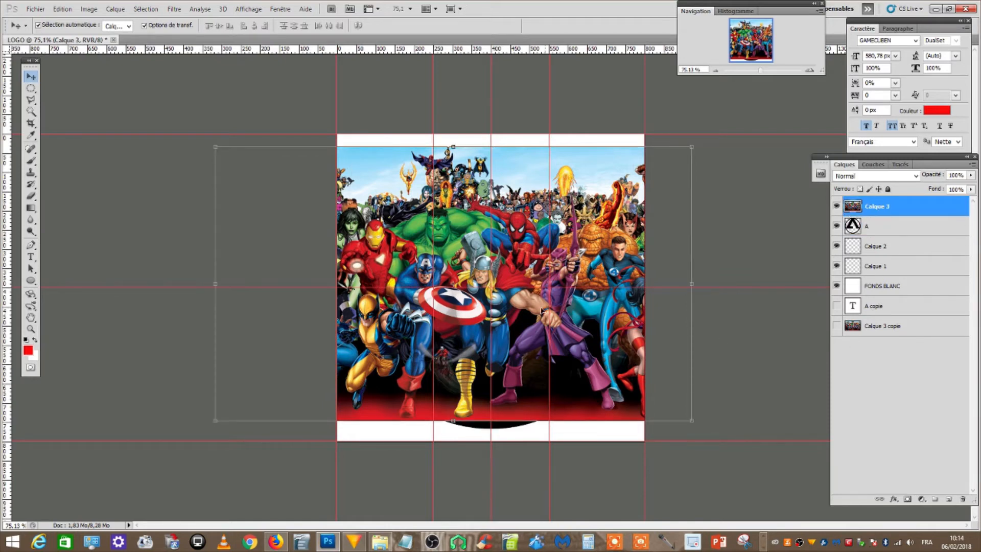
left_click_drag(523, 184, 562, 184)
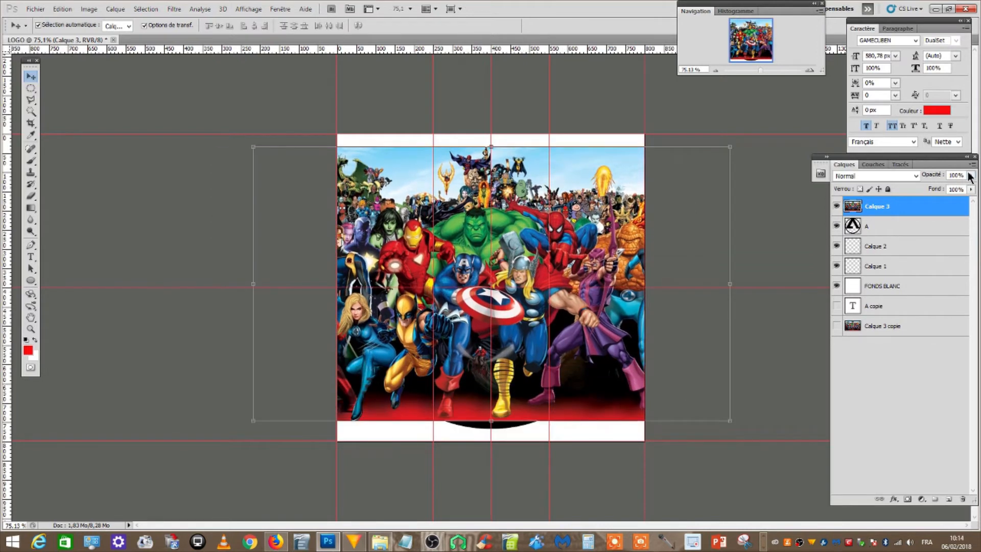
Check the heroes image against the letter and ring at 56% opacity, and restore the layer to 100%
left_click_drag(971, 175, 968, 190)
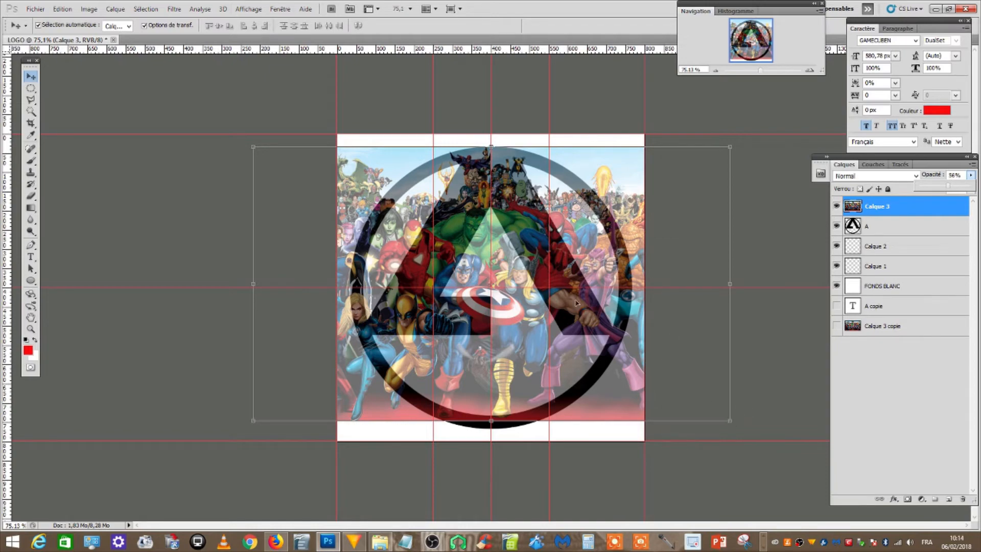
mouse_move(573, 245)
left_mouse_down()
mouse_move(568, 286)
mouse_move(574, 231)
mouse_move(574, 242)
left_mouse_up()
left_click(971, 175)
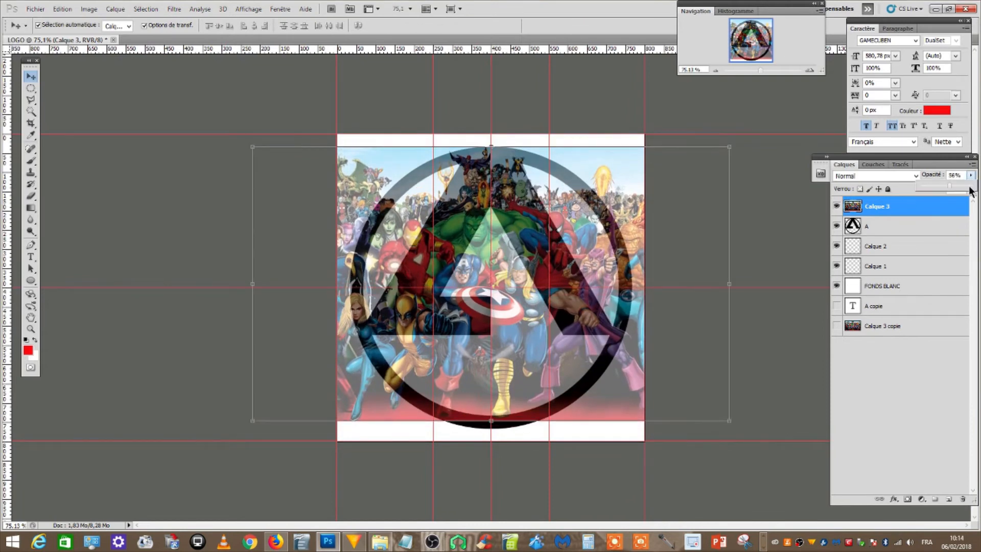
left_click(970, 187)
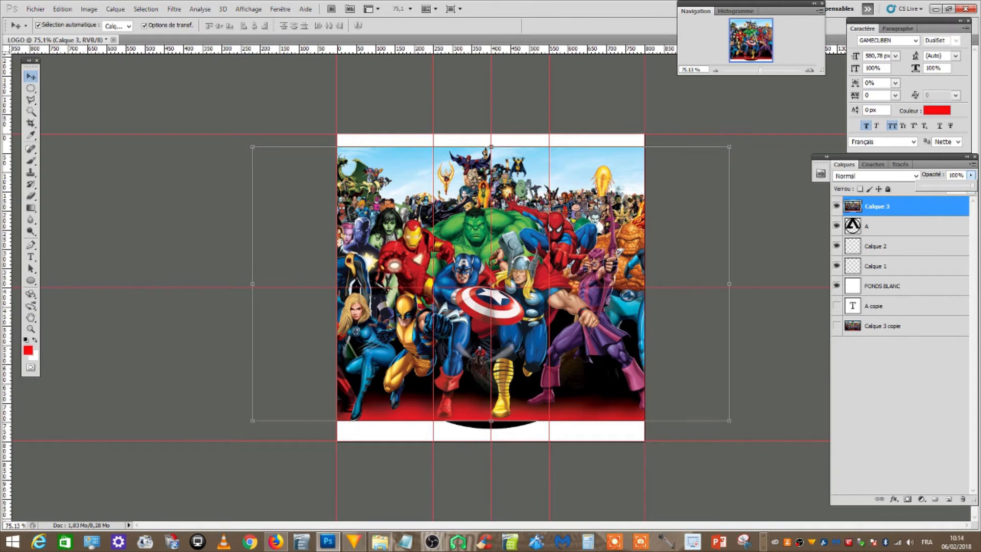
mouse_move(572, 220)
left_mouse_down()
mouse_move(573, 260)
mouse_move(572, 210)
mouse_move(572, 219)
left_mouse_up()
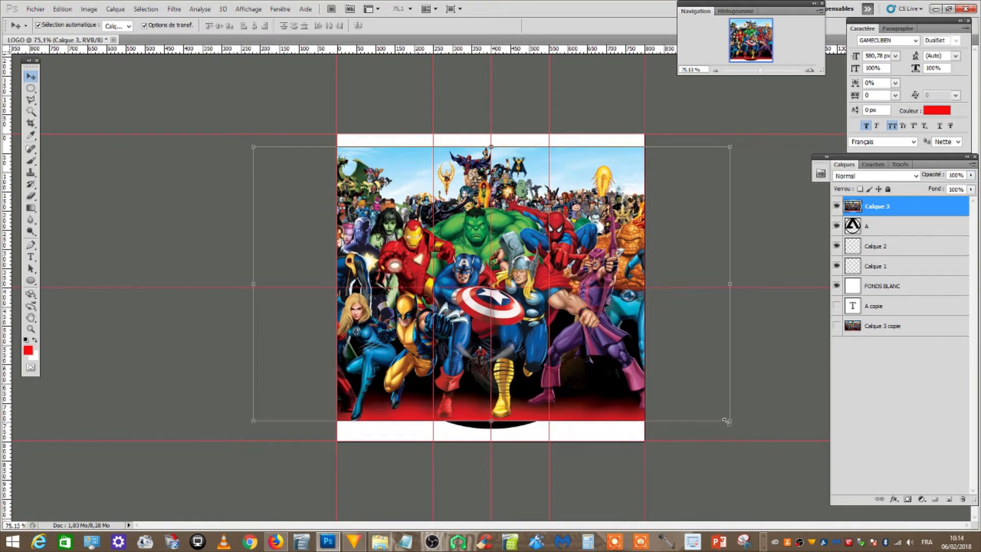
Scale the heroes image to 102.89% to cover the ring's lower edge, checking the fit at 59% opacity before restoring 100%
left_click_drag(726, 420, 741, 433)
left_click(971, 175)
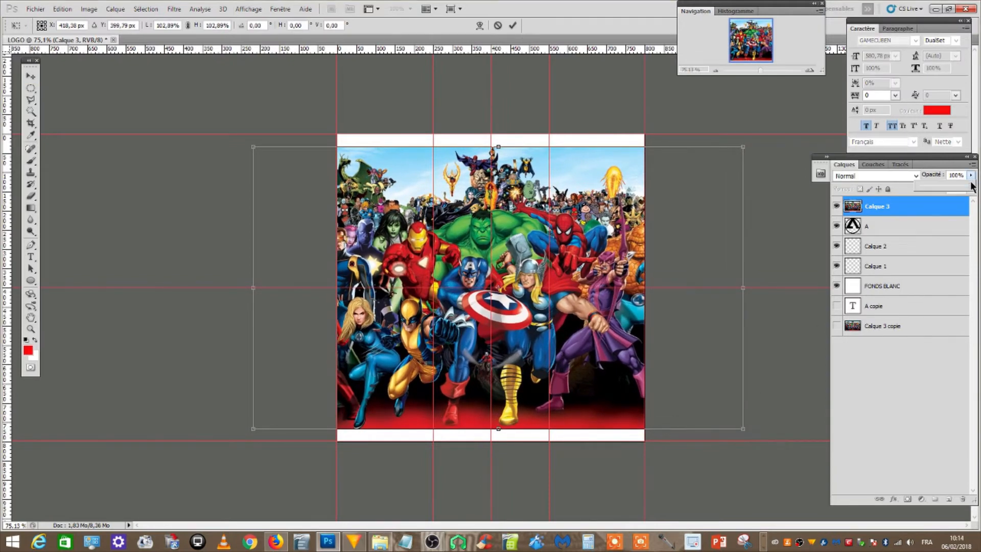
left_click_drag(973, 186, 949, 186)
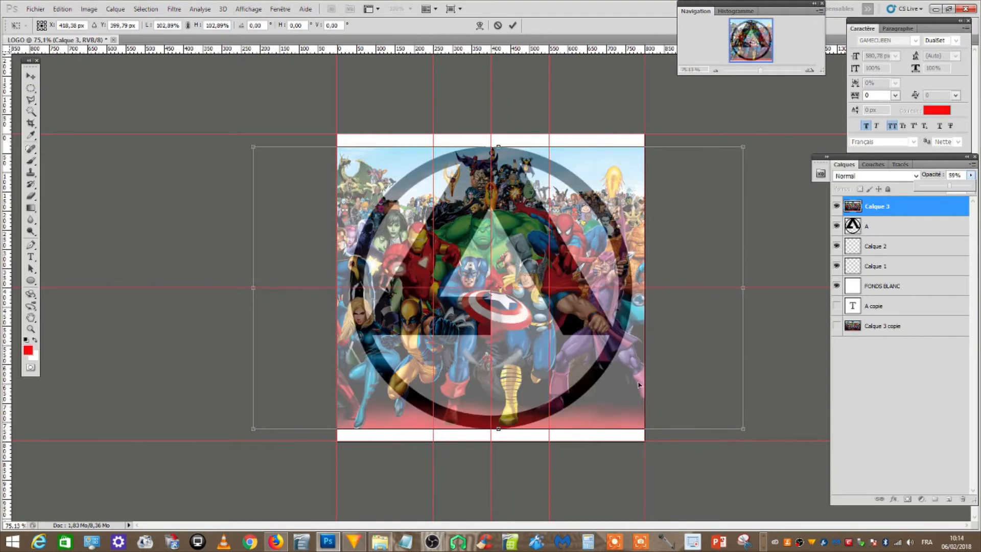
left_click(31, 76)
left_click(449, 204)
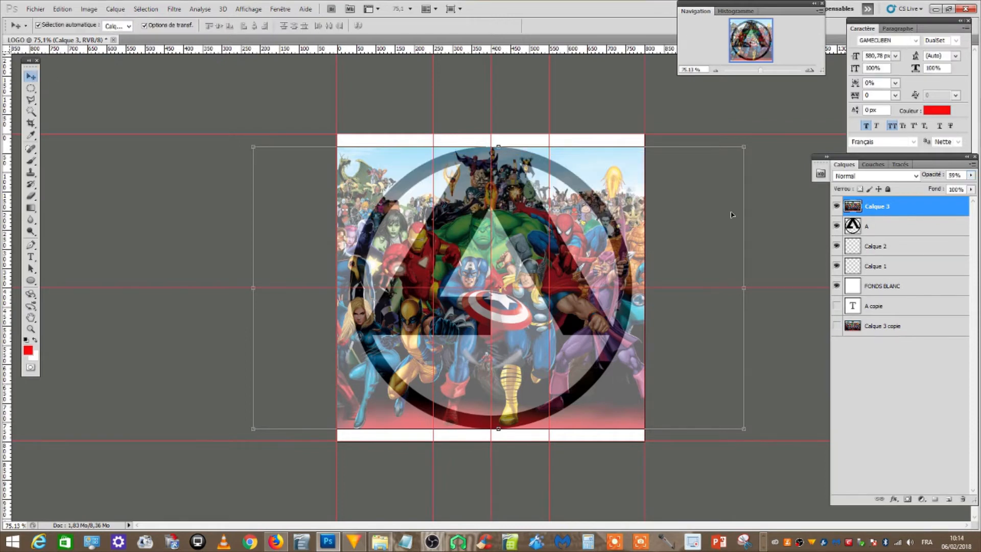
left_click(971, 176)
left_click_drag(970, 189, 975, 193)
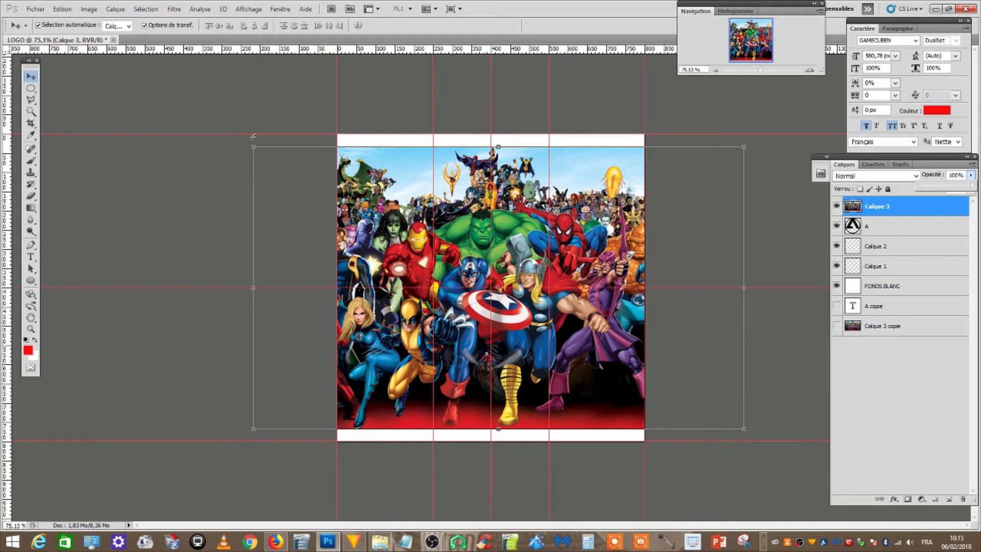
Clip the heroes image to the A layer with a clipping mask and reposition it within the letter and ring
left_click(115, 8)
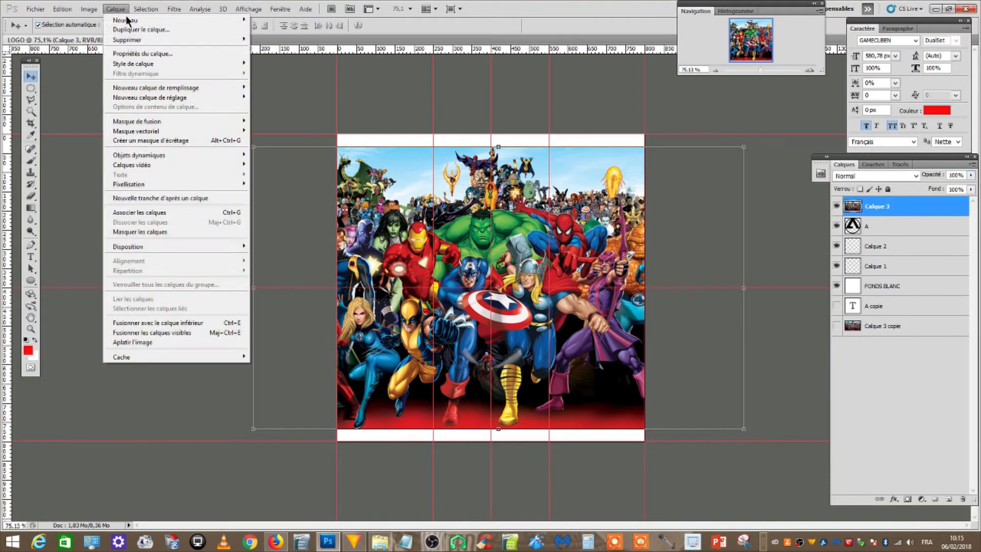
left_click(202, 140)
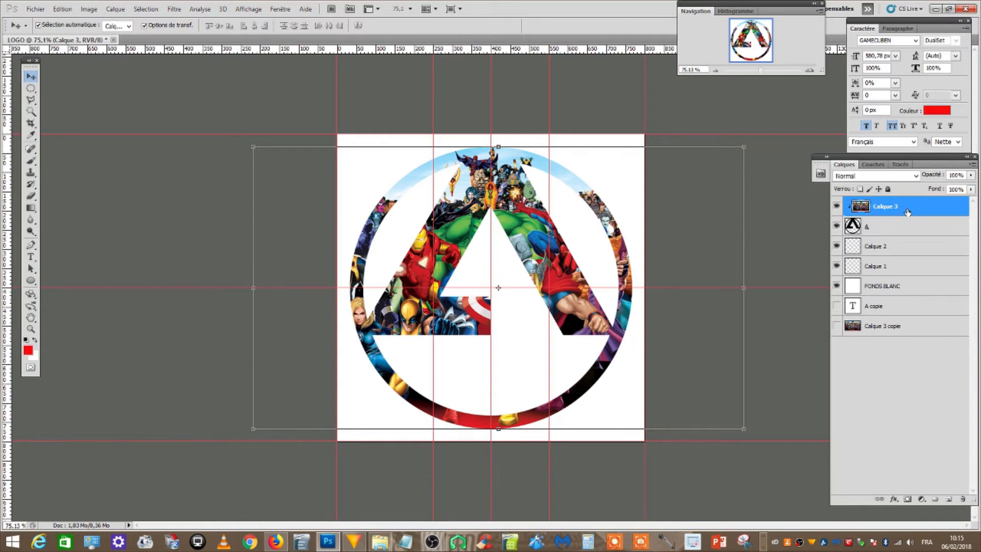
left_click_drag(529, 210, 537, 176)
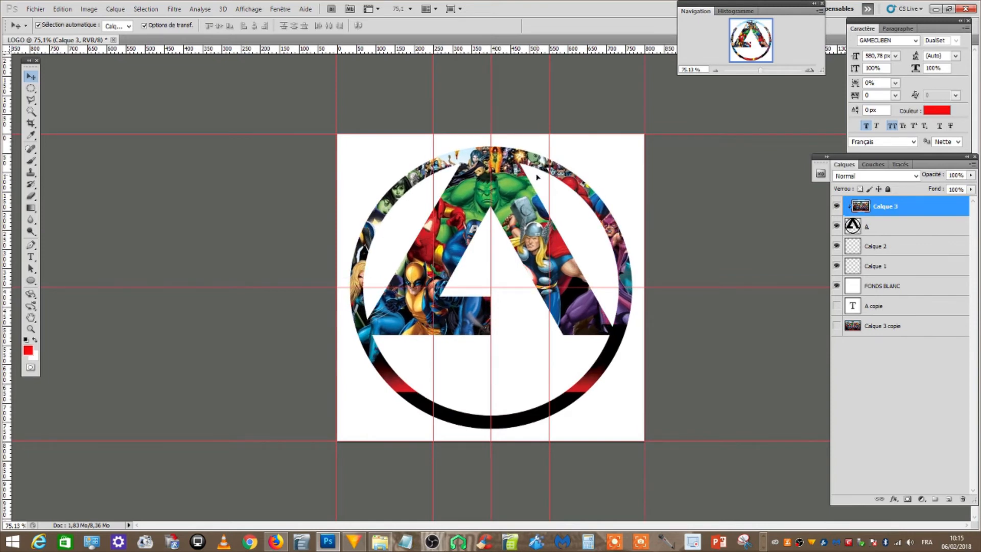
left_click(899, 331)
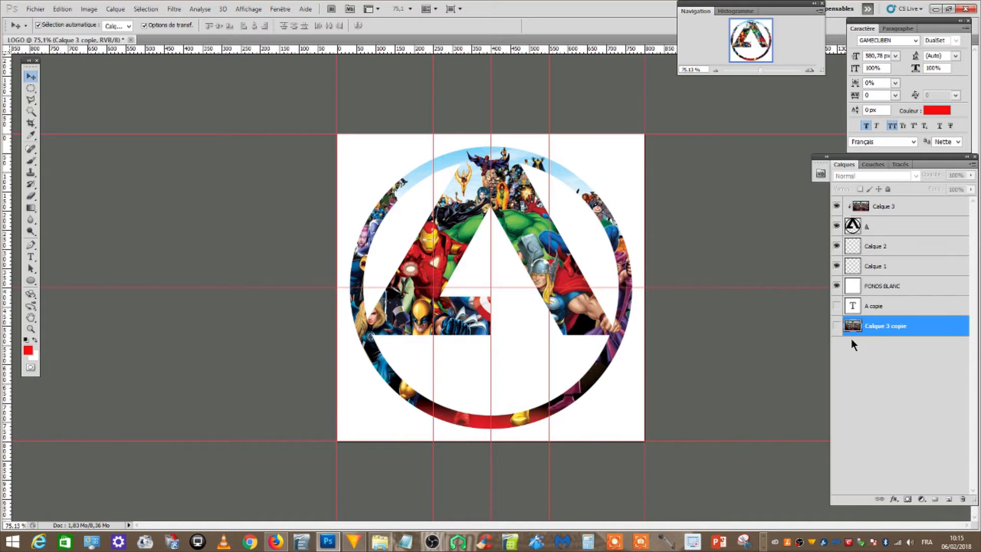
left_click(905, 208)
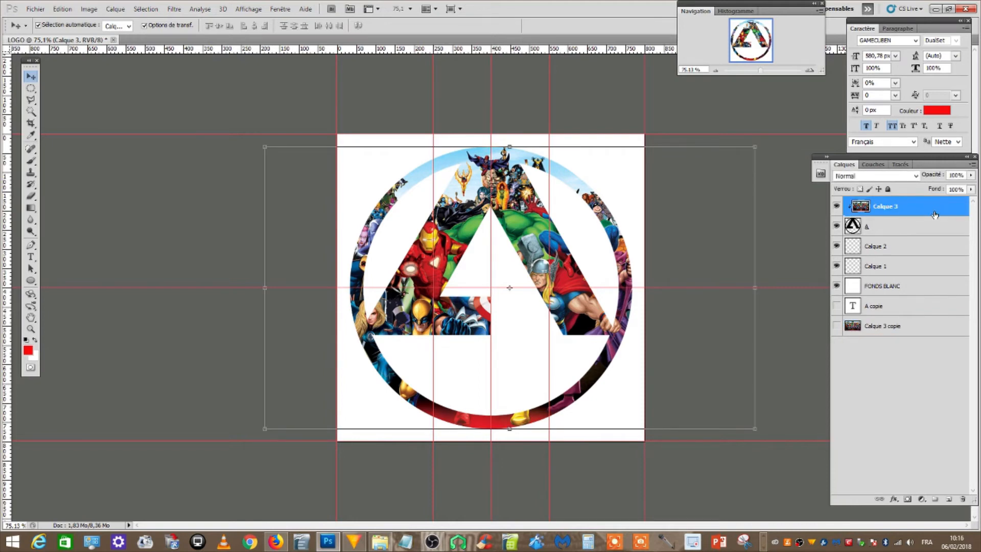
left_click(923, 227)
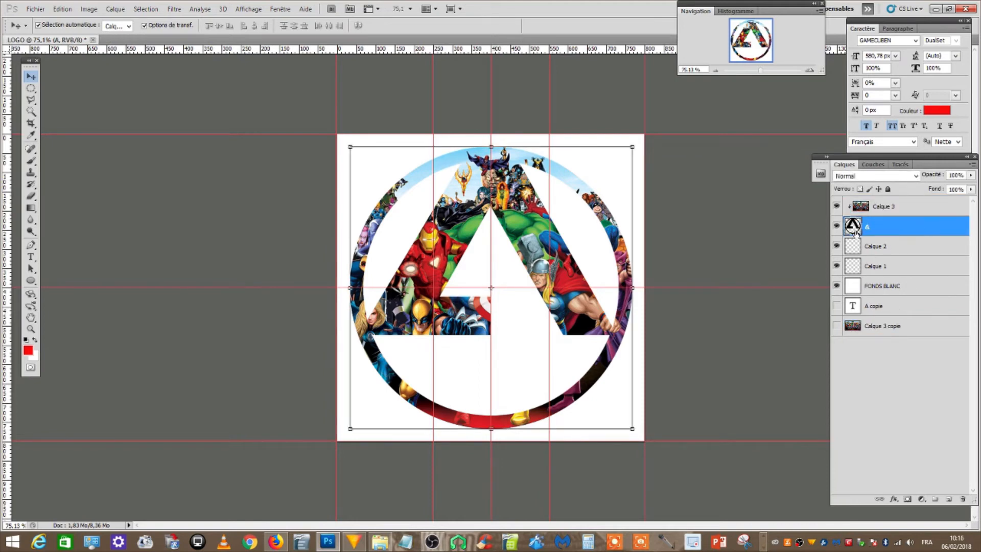
Try adding a drop shadow with 75% opacity and a 120° angle to the clipped image layer Calque 3
left_click(914, 208)
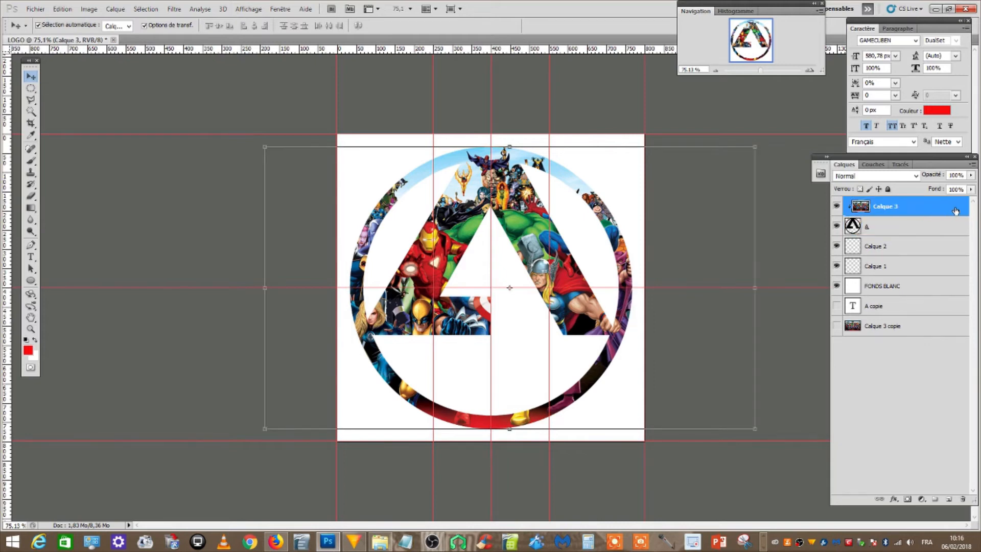
double_click(956, 211)
left_click_drag(594, 28, 809, 12)
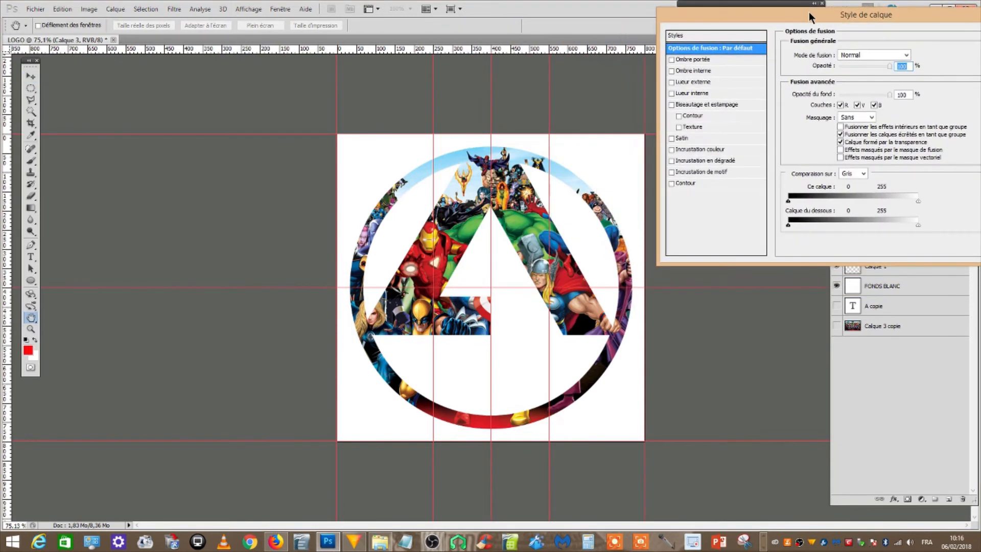
left_click(672, 59)
left_click(688, 59)
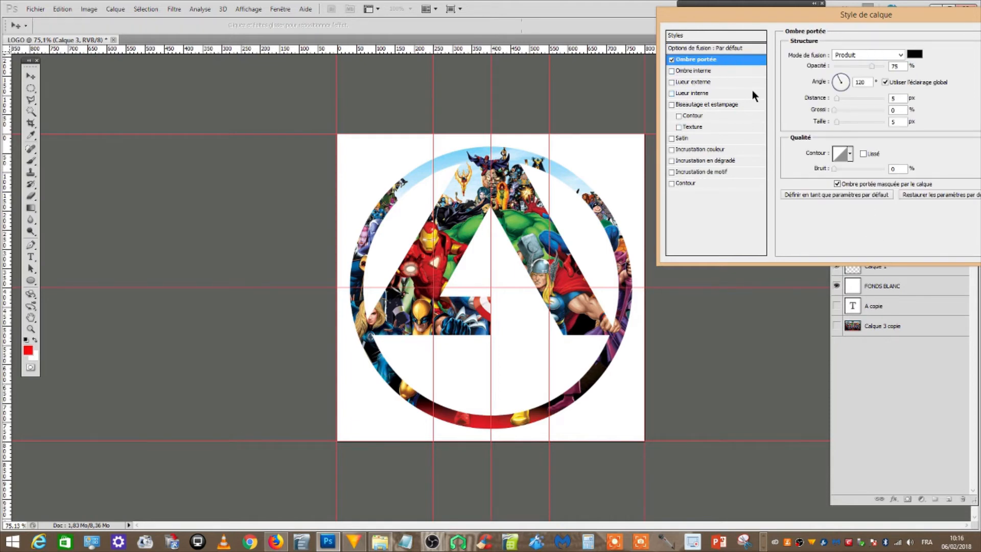
left_click_drag(732, 29, 564, 32)
left_click(863, 65)
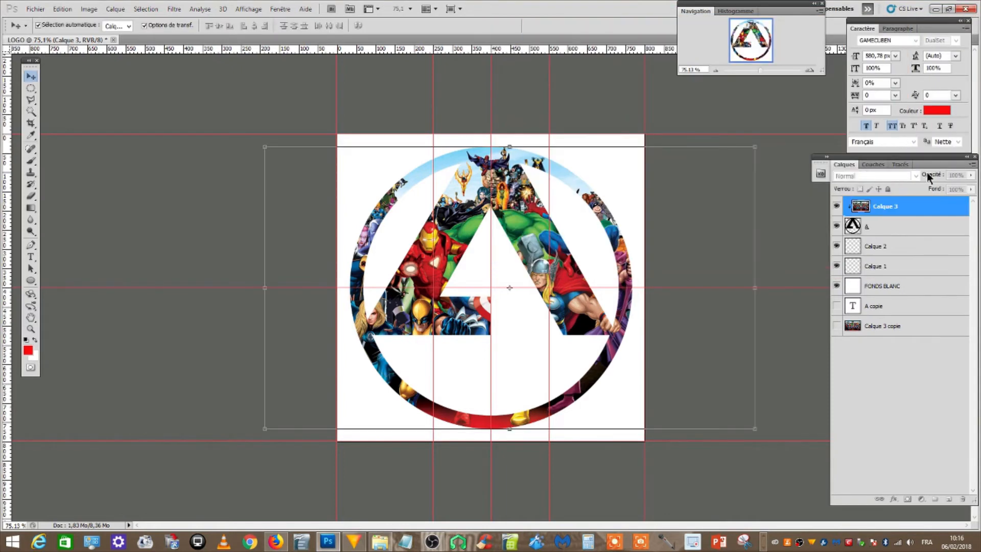
Add a drop shadow to the A layer in Normal blend mode, at 75% opacity and a 120° angle
left_click(921, 226)
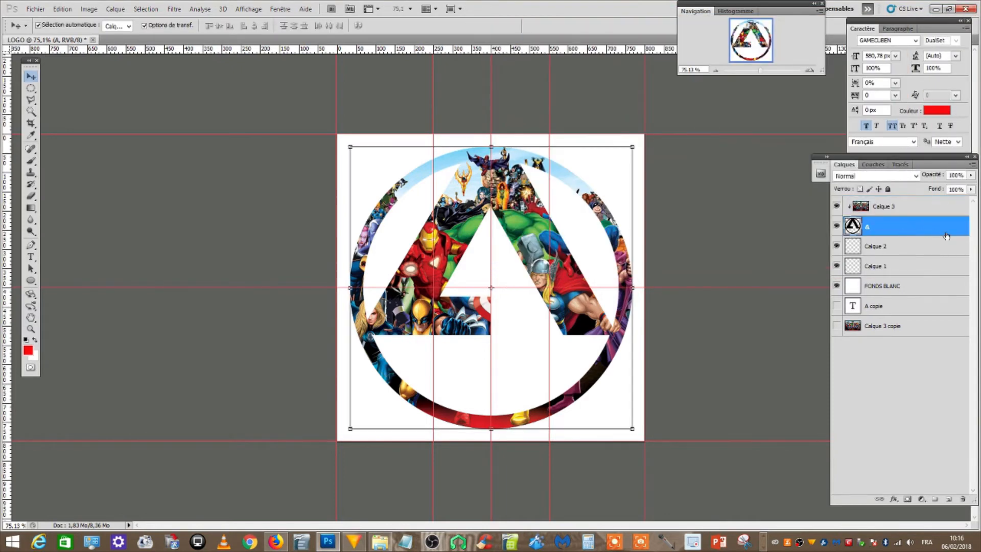
double_click(950, 229)
left_click_drag(590, 22, 753, 13)
left_click(670, 58)
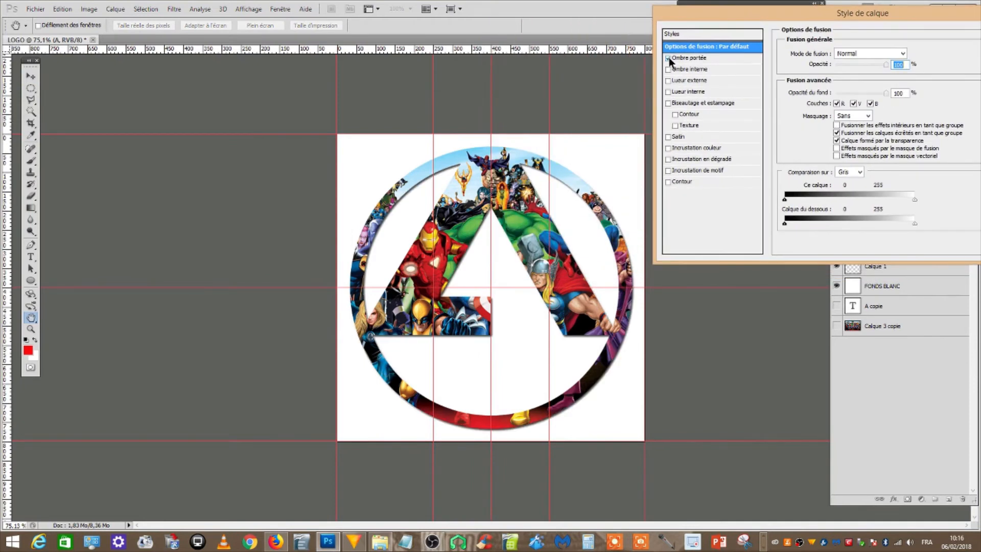
left_click(684, 57)
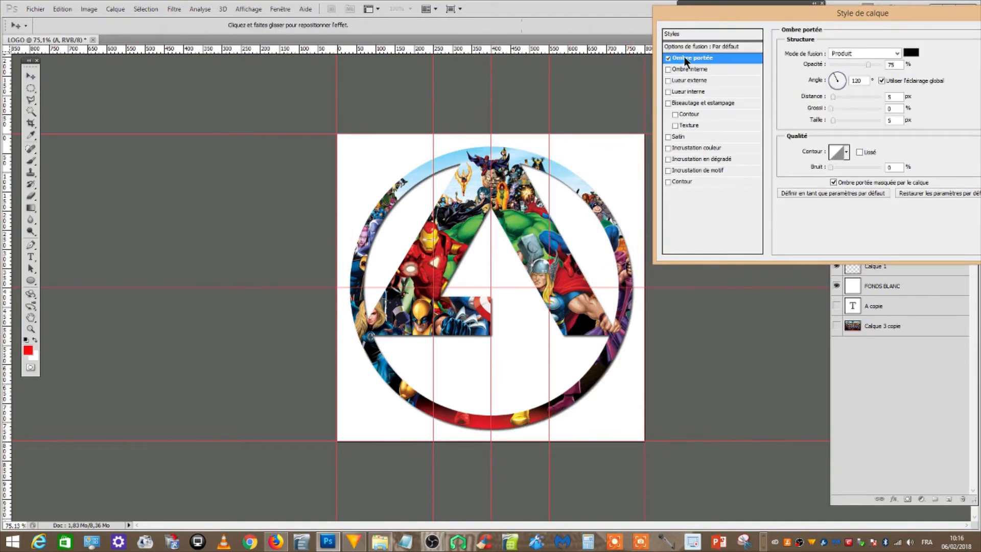
left_click(866, 53)
left_click(865, 62)
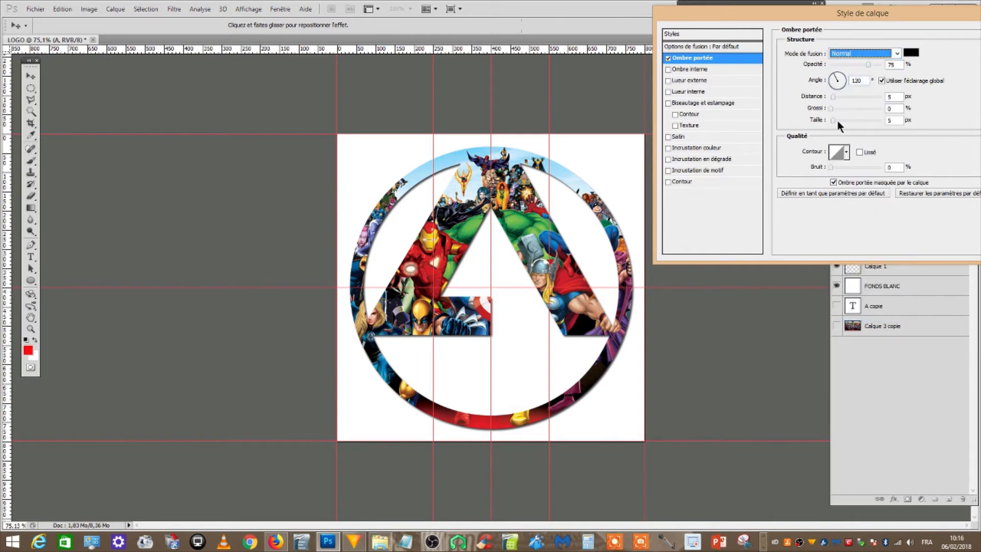
Give the drop shadow an anti-aliased half-round contour and increase its size slightly
left_click(860, 152)
left_click(847, 152)
left_click(782, 193)
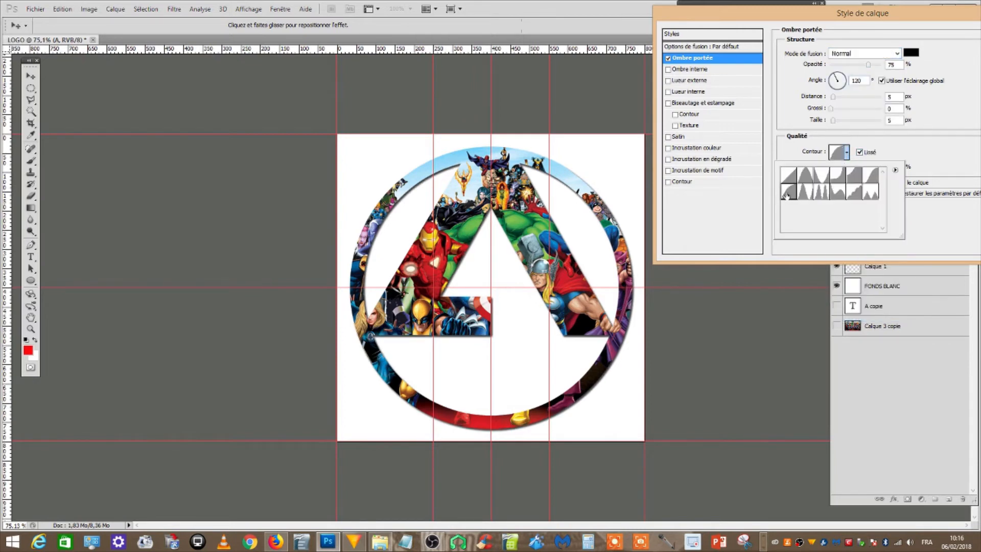
left_click(936, 128)
mouse_move(836, 121)
left_mouse_down()
mouse_move(850, 119)
mouse_move(835, 120)
left_mouse_up()
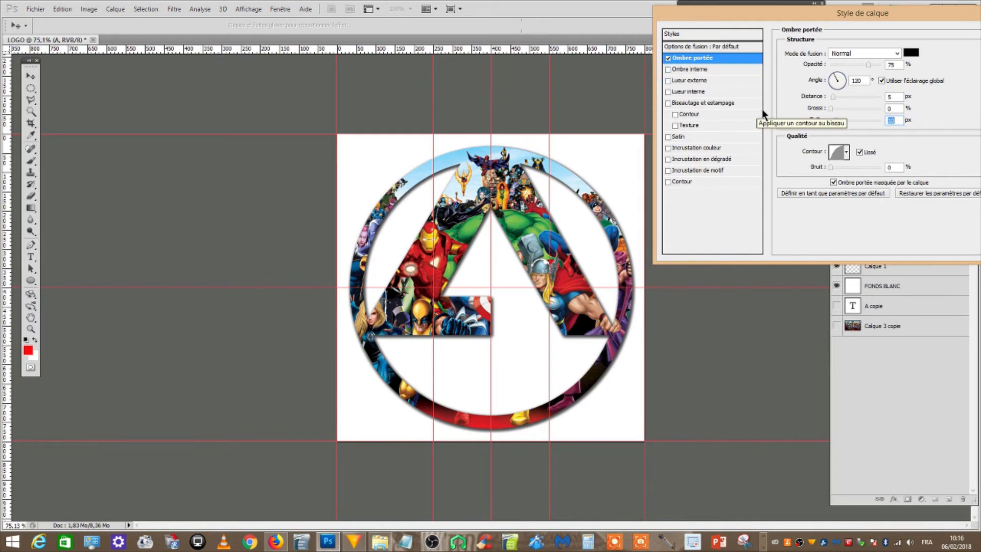
Try the inner shadow, outer glow and inner glow effects on the A layer, turning each off again
left_click(668, 70)
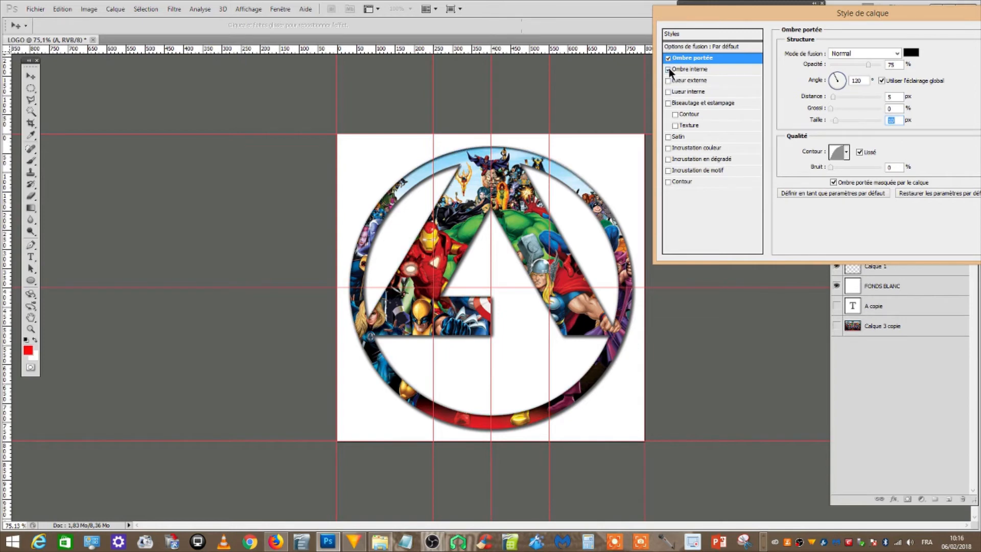
left_click(668, 70)
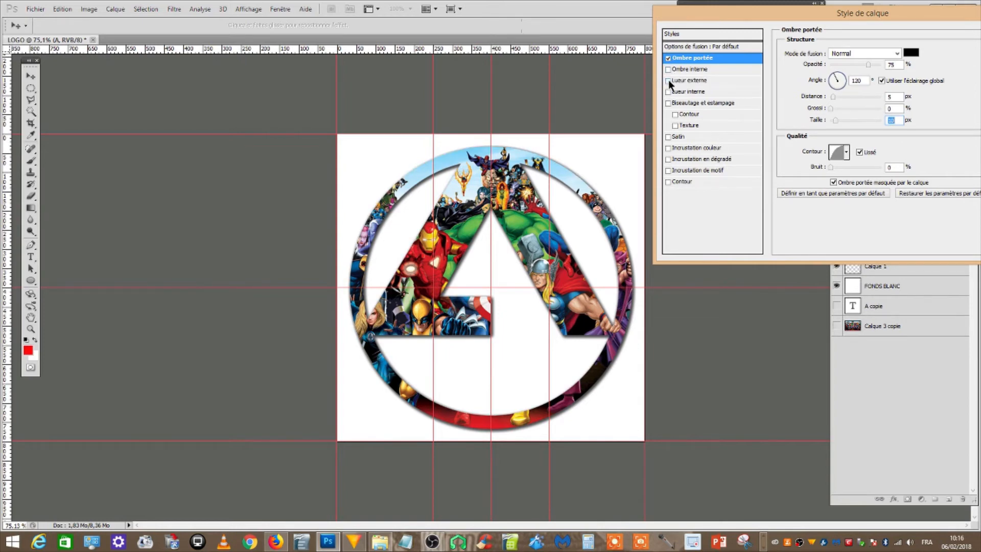
left_click(669, 80)
left_click(668, 81)
left_click(669, 81)
left_click(668, 91)
left_click(668, 91)
Try the Bevel and Emboss and Satin effects on the A layer
left_click(668, 102)
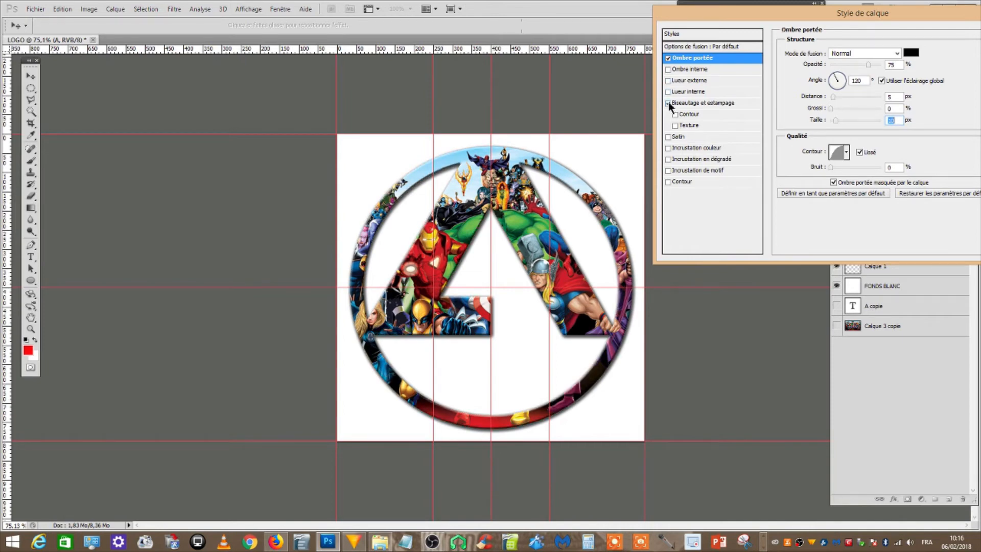
left_click(683, 102)
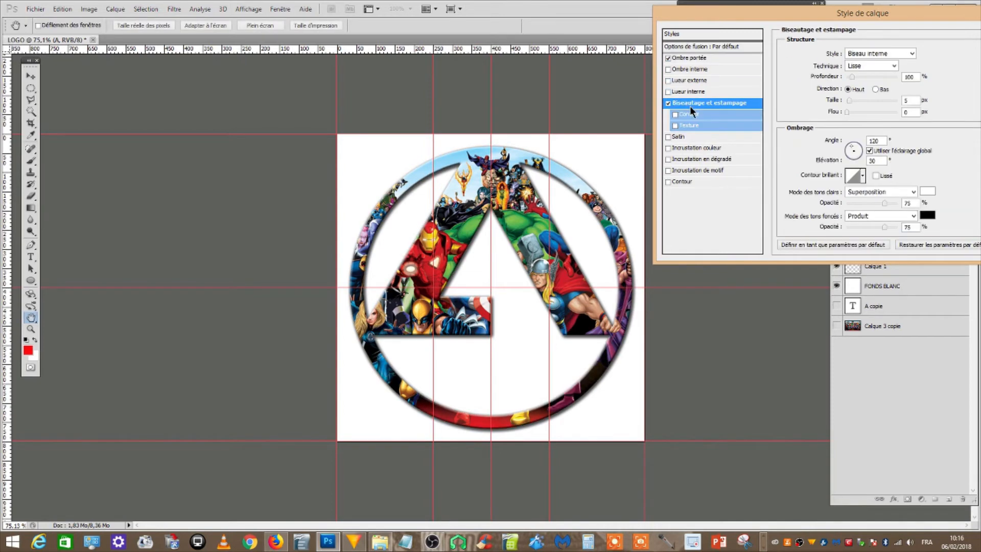
left_click(667, 137)
left_click(683, 138)
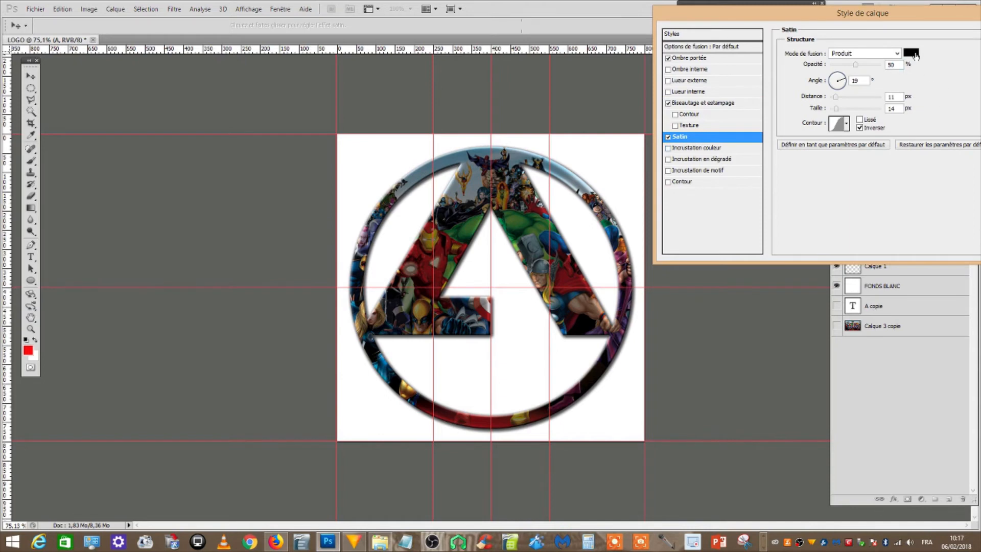
Try cyan, yellow and a red sampled from the heroes image as the satin colour, and cancel the colour change
left_click(912, 53)
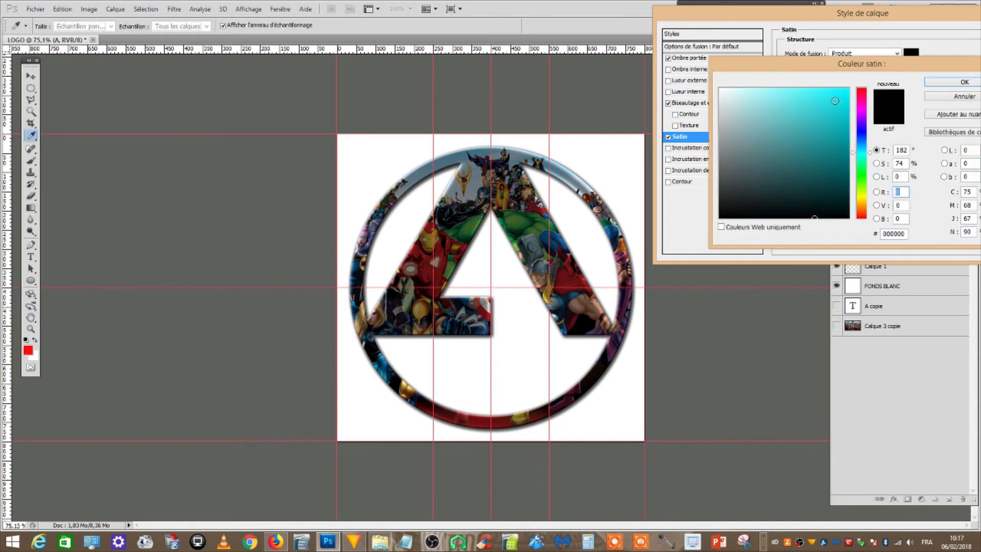
left_click(847, 90)
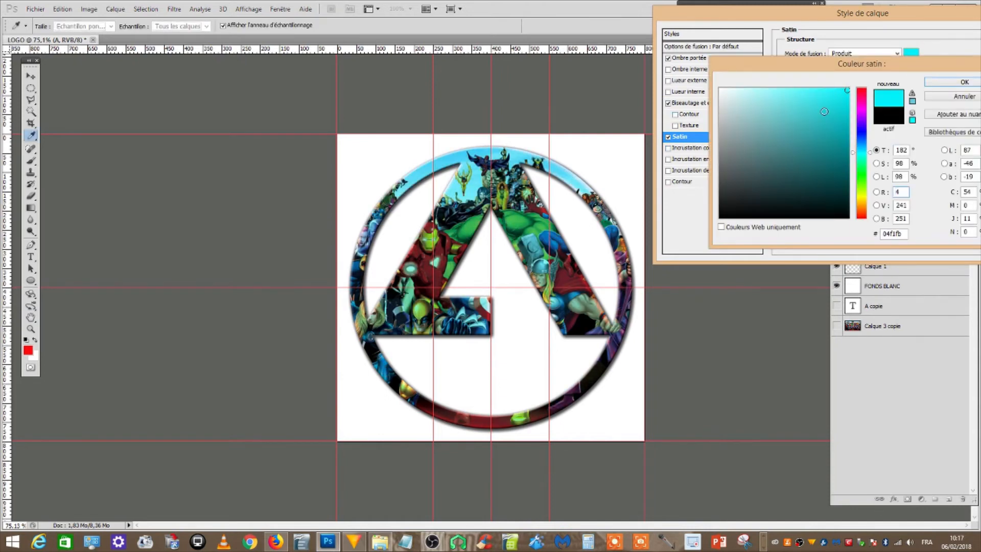
left_click(862, 196)
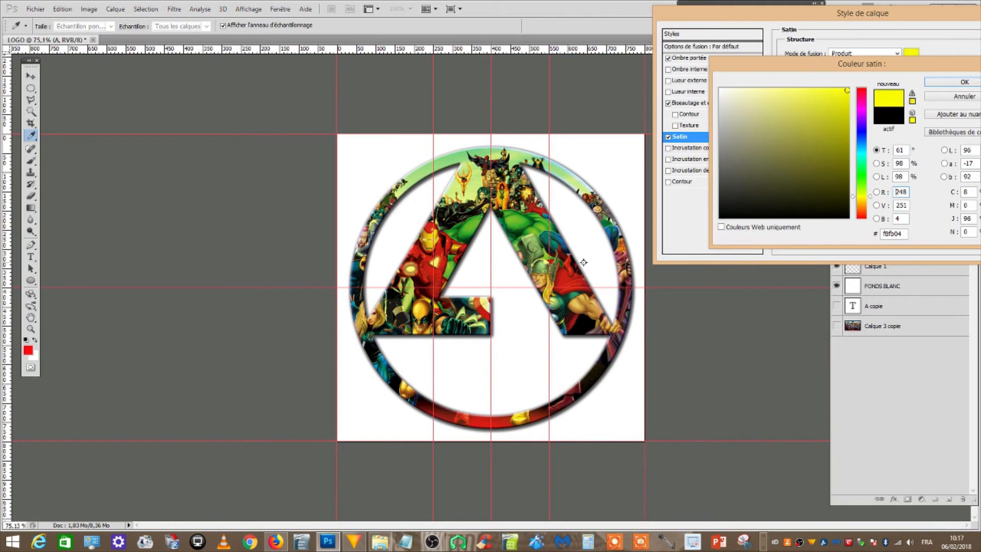
left_click(568, 279)
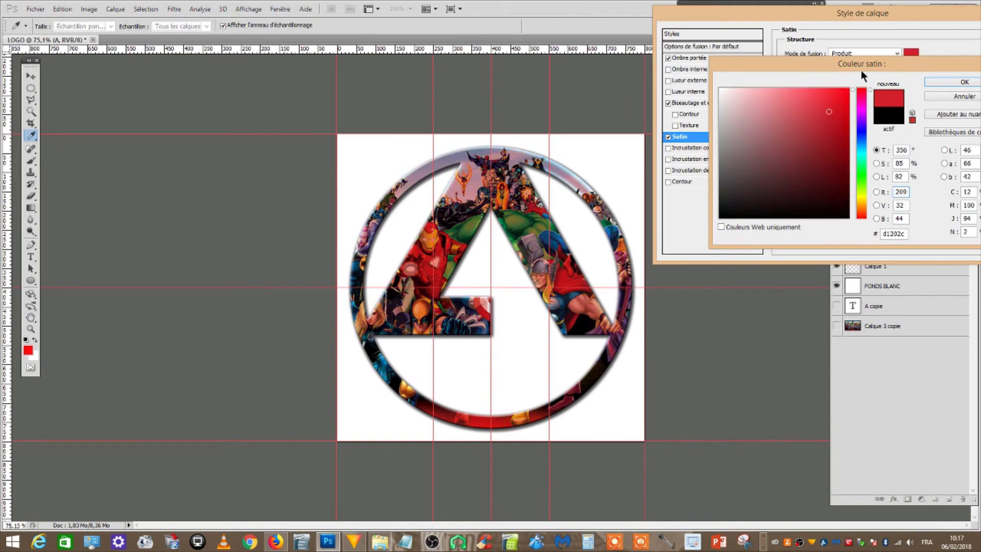
left_click(946, 95)
Try the Normal blend mode for the satin, and turn off both the Satin and the Bevel and Emboss effects
left_click(854, 52)
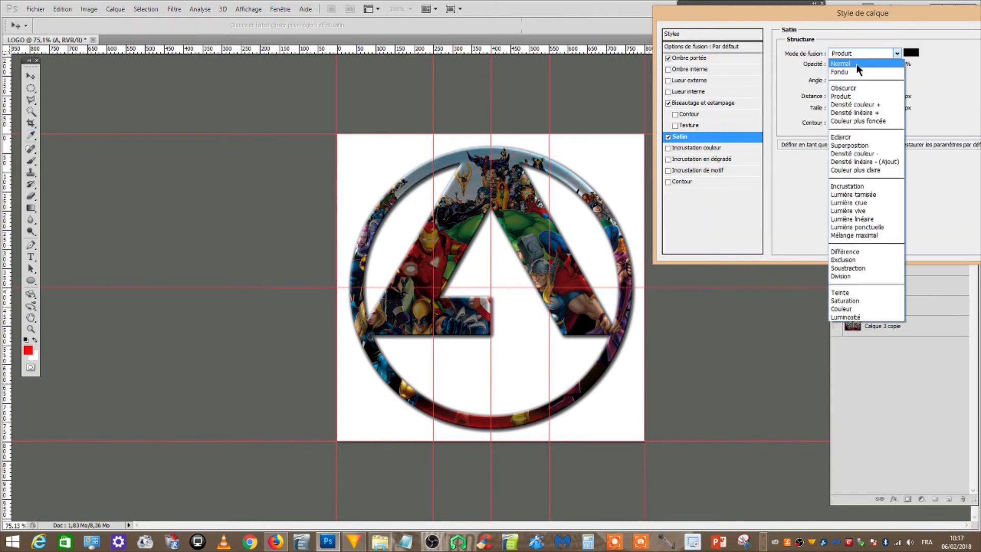
left_click(856, 63)
left_click(668, 104)
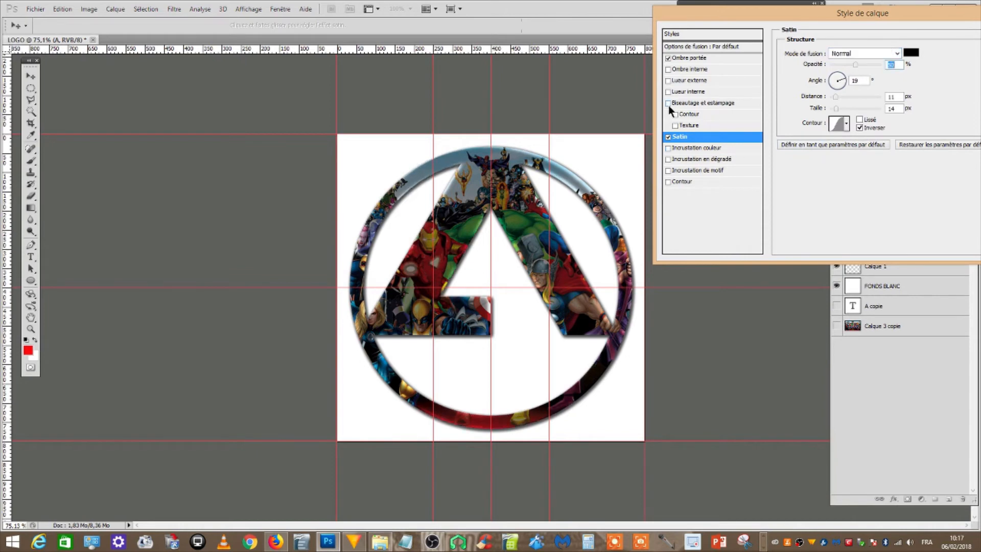
left_click(668, 137)
Add a thickened black outside stroke to the A layer in Normal mode at 100% opacity
left_click(668, 182)
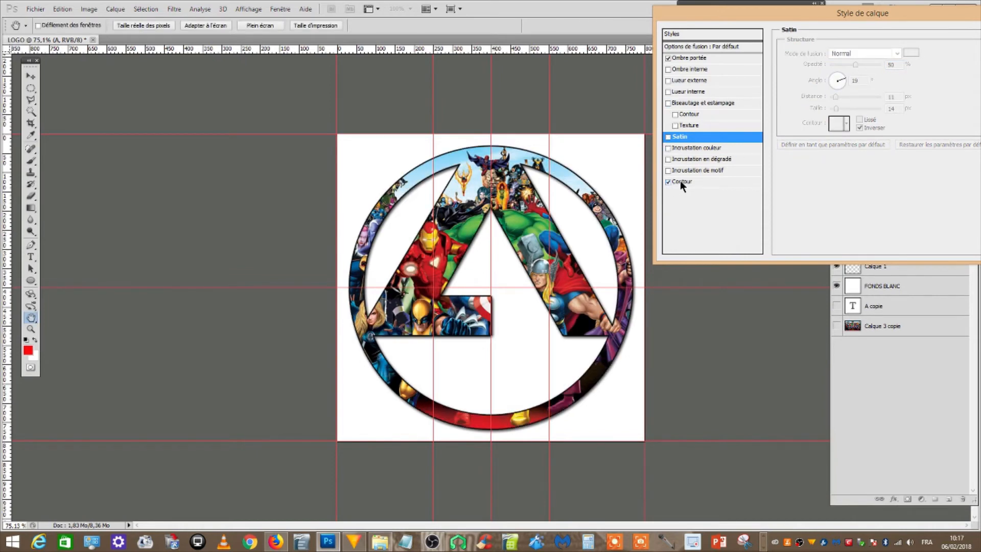
left_click(680, 181)
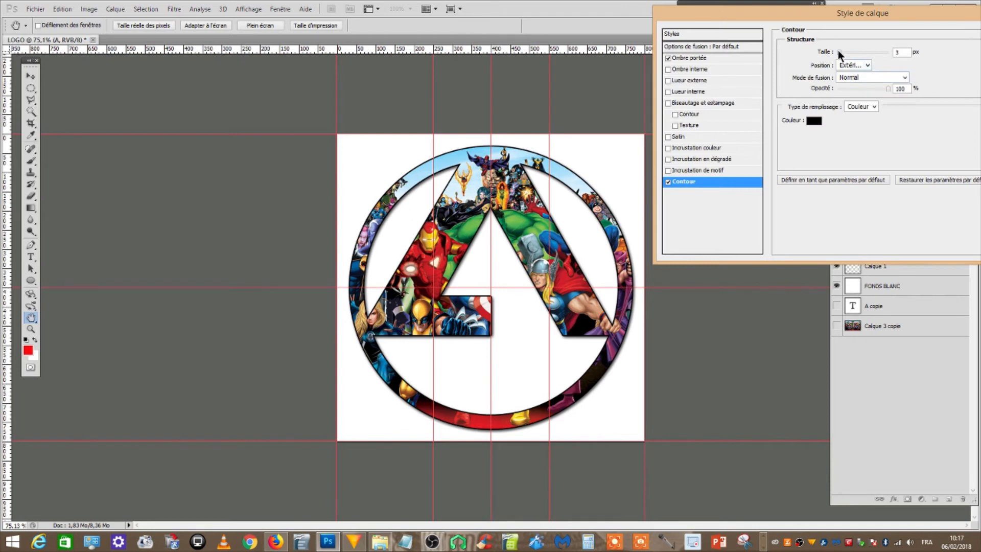
left_click_drag(838, 50, 843, 56)
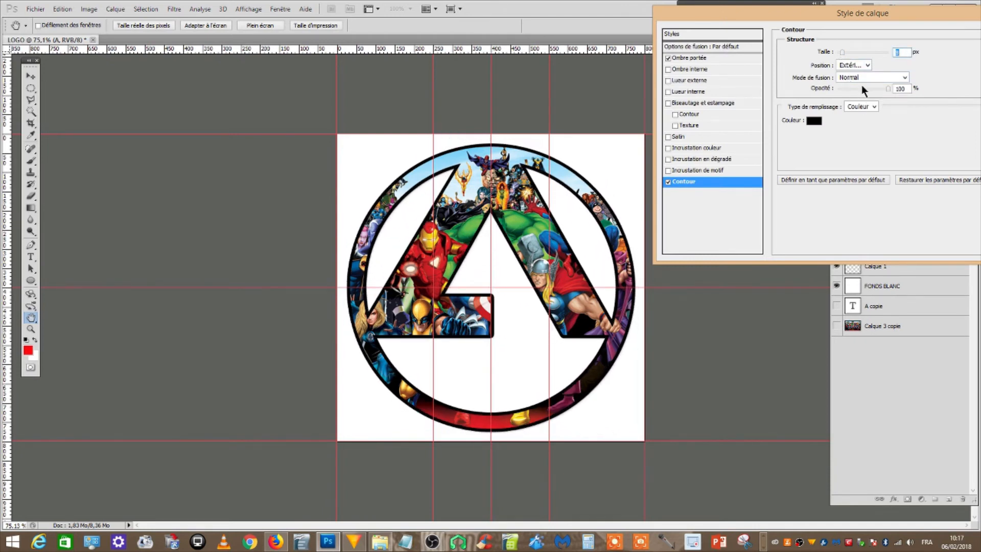
mouse_move(880, 87)
left_mouse_down()
mouse_move(855, 88)
mouse_move(949, 97)
left_mouse_up()
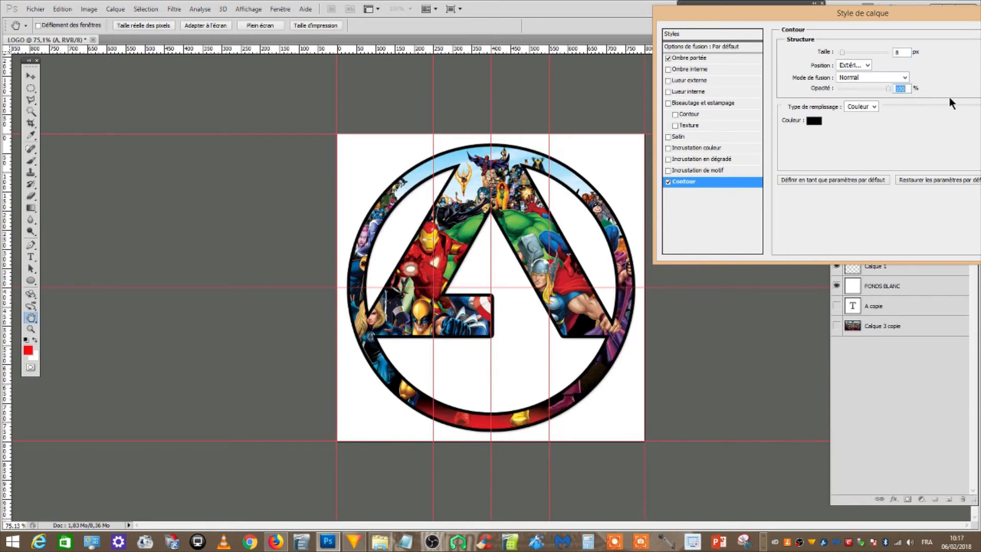
Add a gradient overlay to the A layer using the red-to-white foreground-to-background preset
left_click(668, 160)
left_click(687, 159)
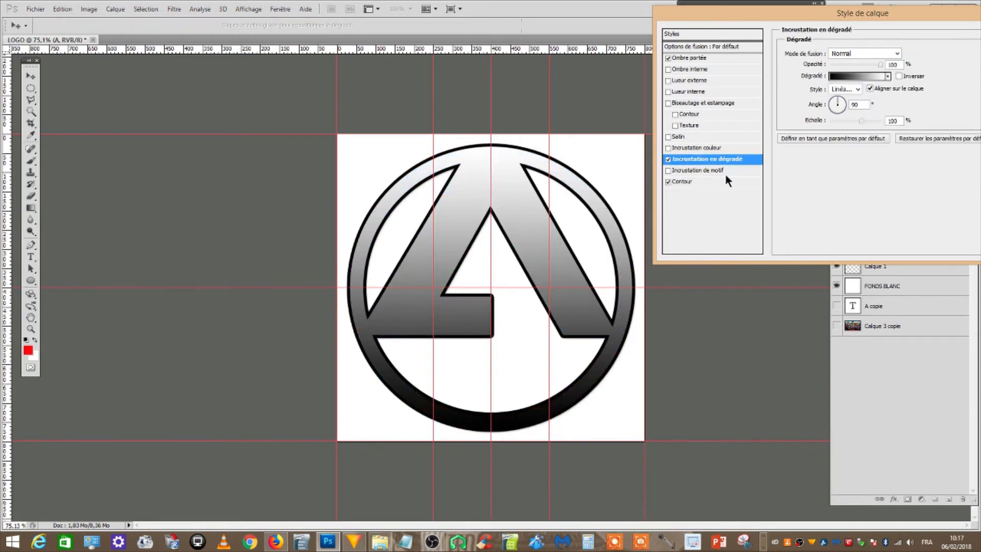
left_click(866, 77)
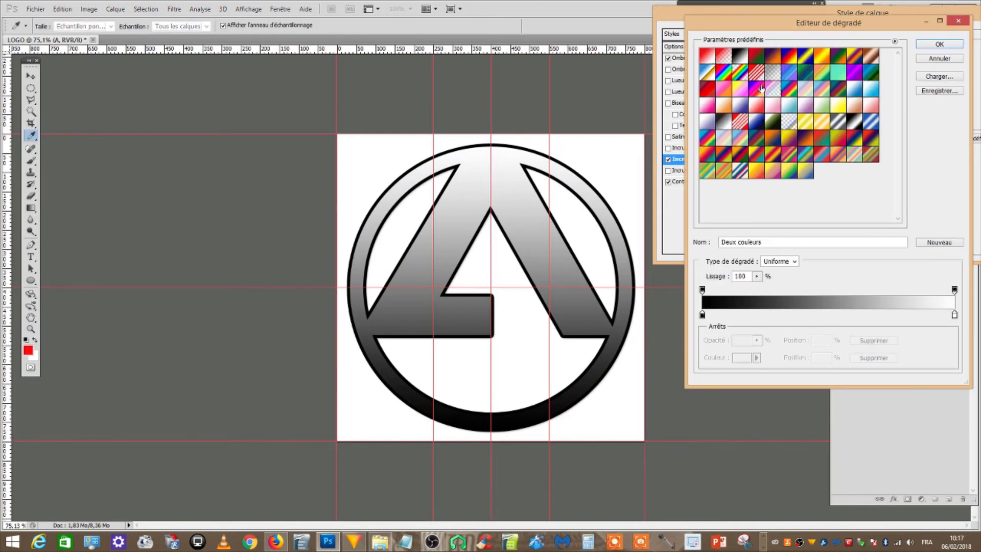
left_click(713, 58)
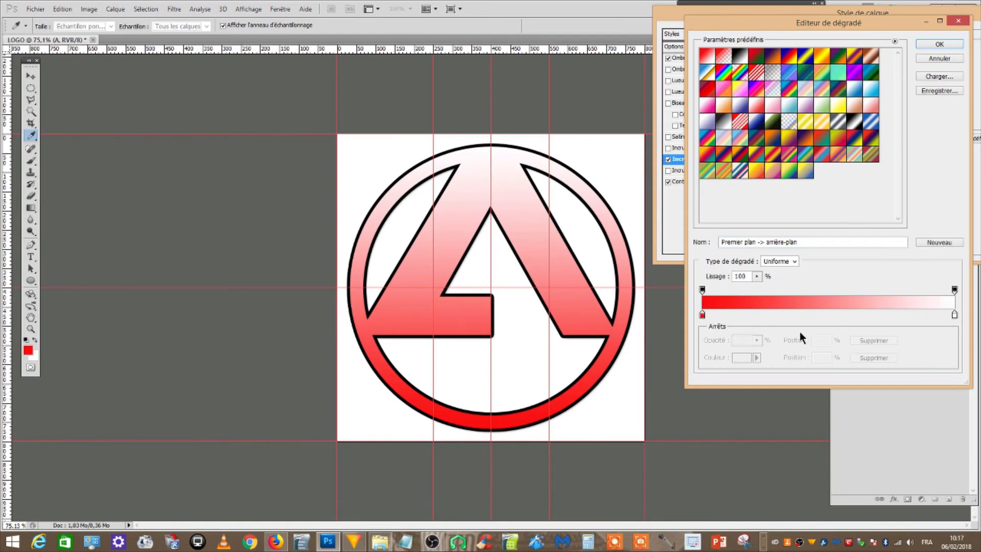
Change the gradient's starting colour stop at 0% to dark brownish red 390f0f
left_click(703, 315)
left_click(703, 315)
left_click(743, 357)
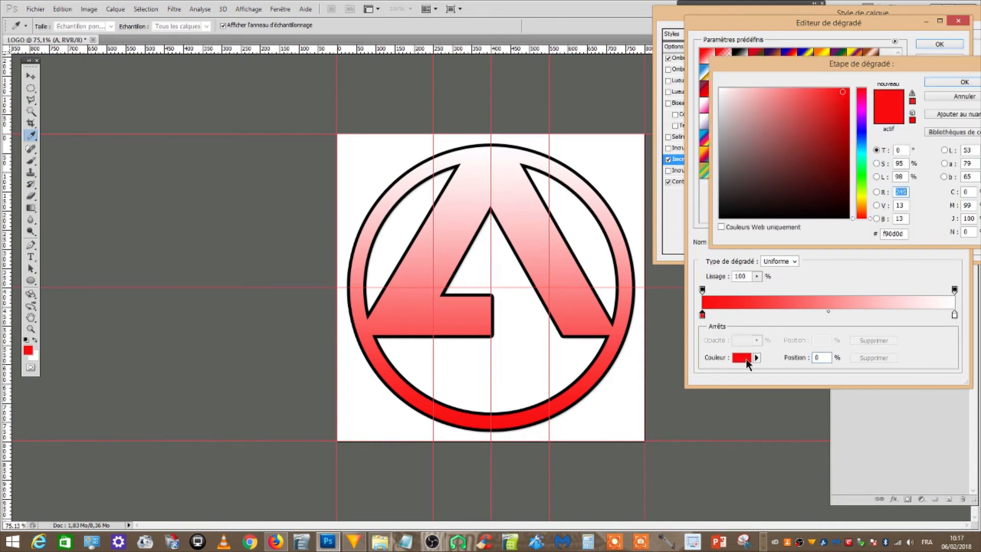
left_click(954, 97)
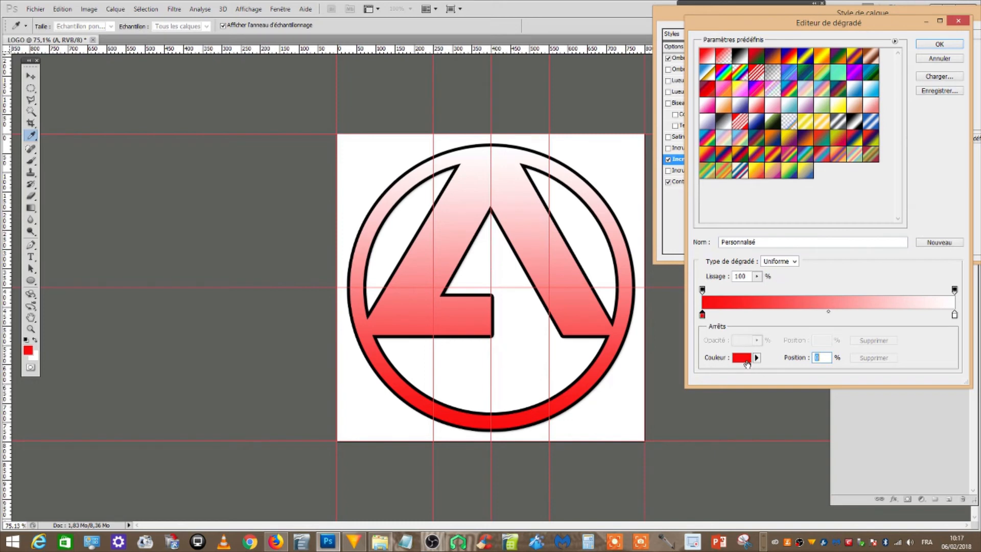
left_click(736, 356)
left_click(815, 189)
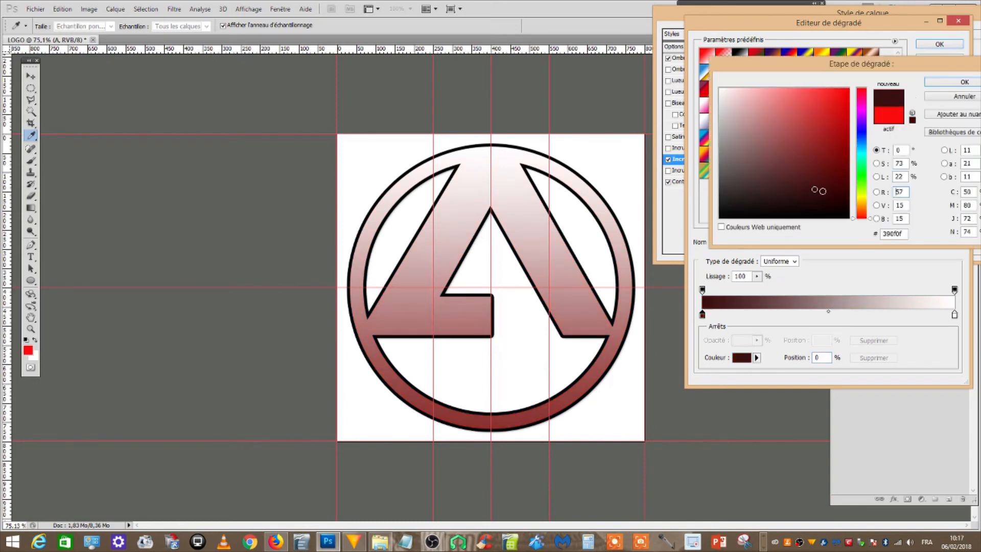
left_click(964, 83)
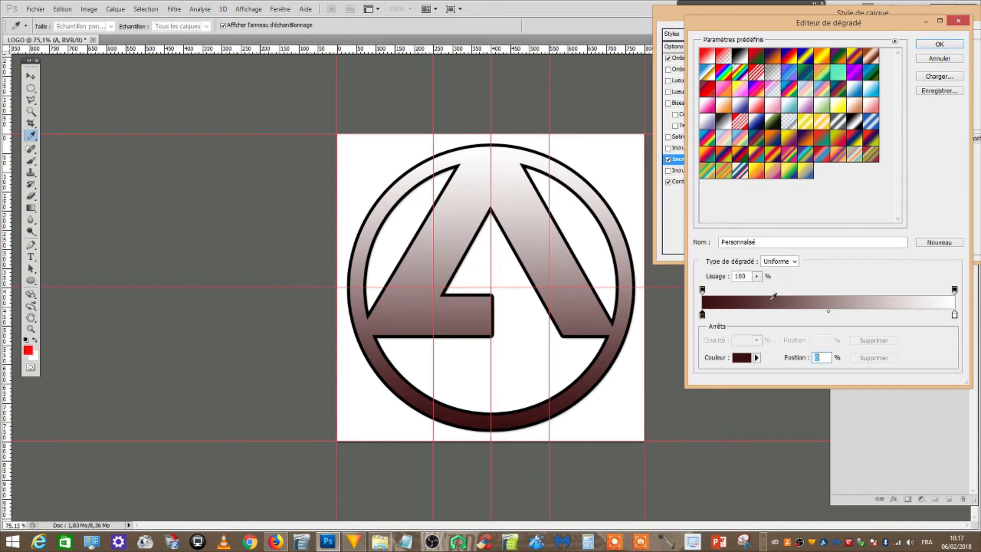
Add three dark colour stops to the gradient, at 17%, about 25% and about 62%
left_click(745, 314)
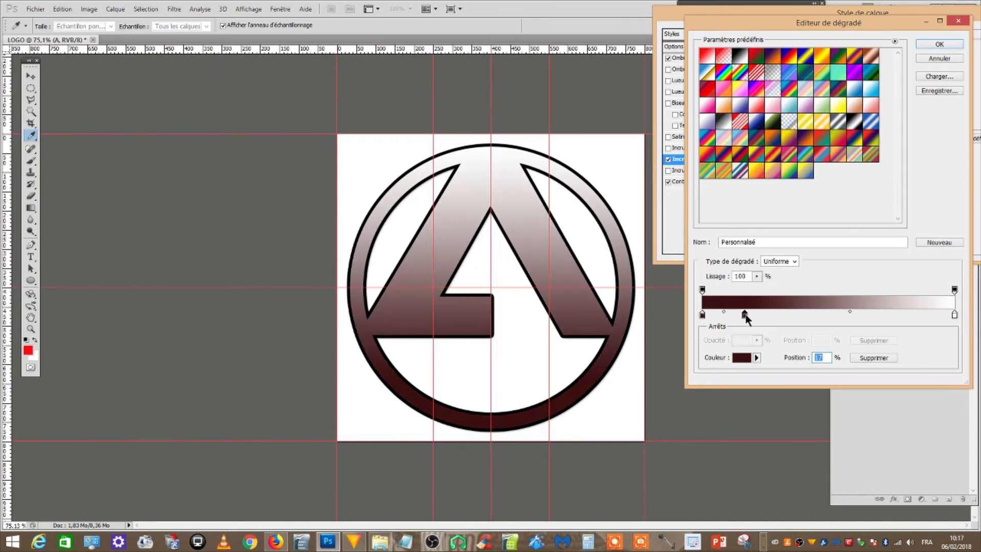
left_click(766, 315)
left_click(795, 315)
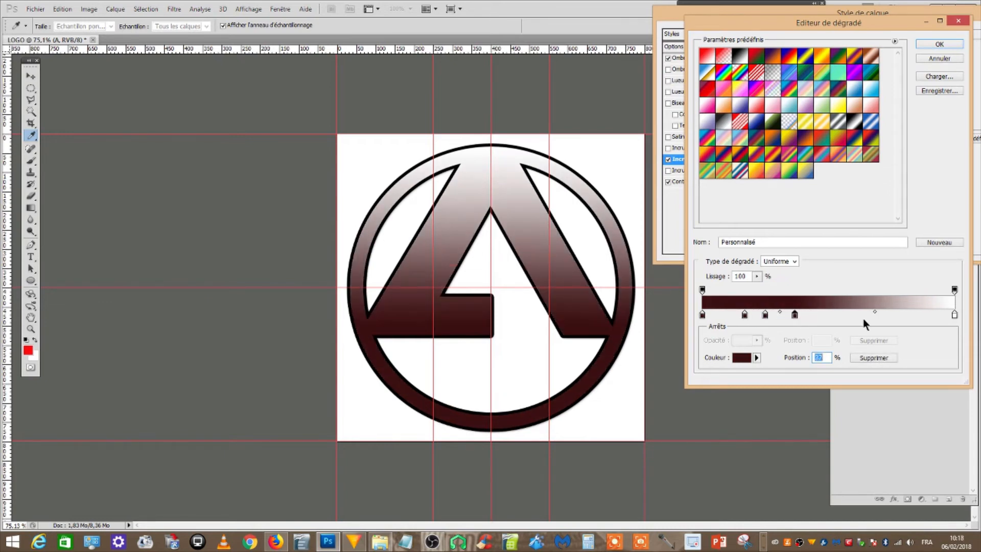
left_click_drag(795, 315, 860, 316)
Change the colour of the gradient stop at 17% to bright red
left_click(744, 315)
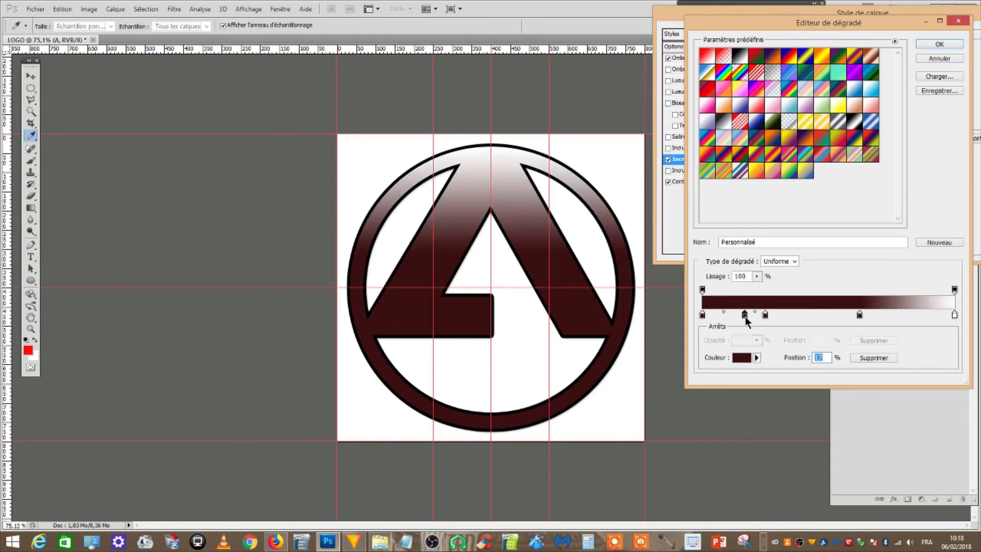
left_click(743, 358)
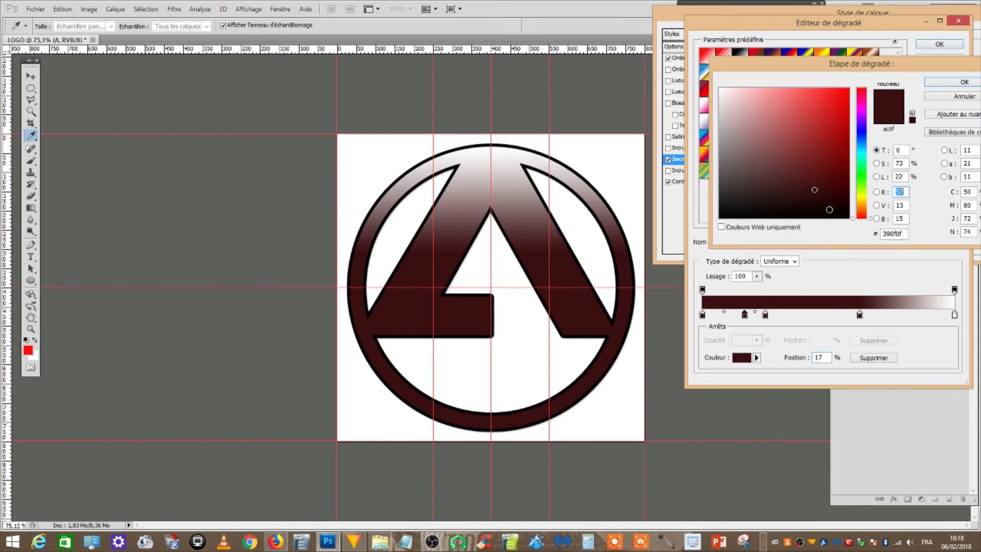
left_click(831, 102)
left_click_drag(841, 93, 831, 121)
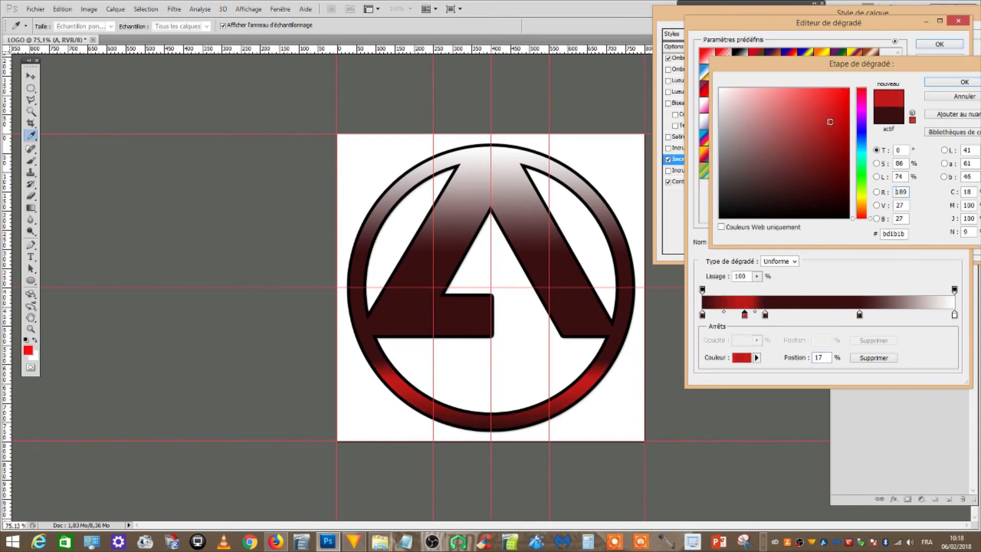
left_click(843, 92)
left_click(931, 83)
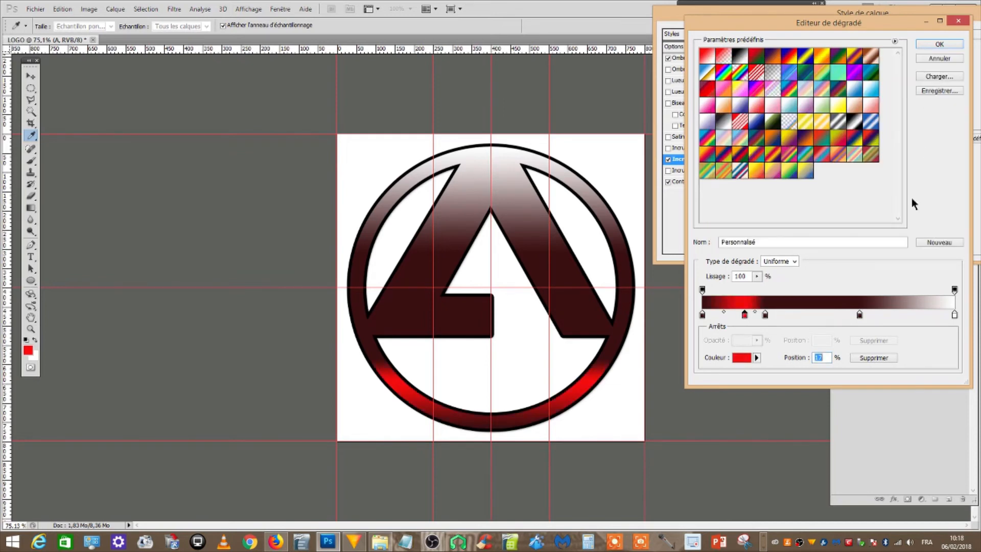
Change the colour of the gradient stop at 62% to a muted brownish grey
left_click(858, 314)
left_click(742, 358)
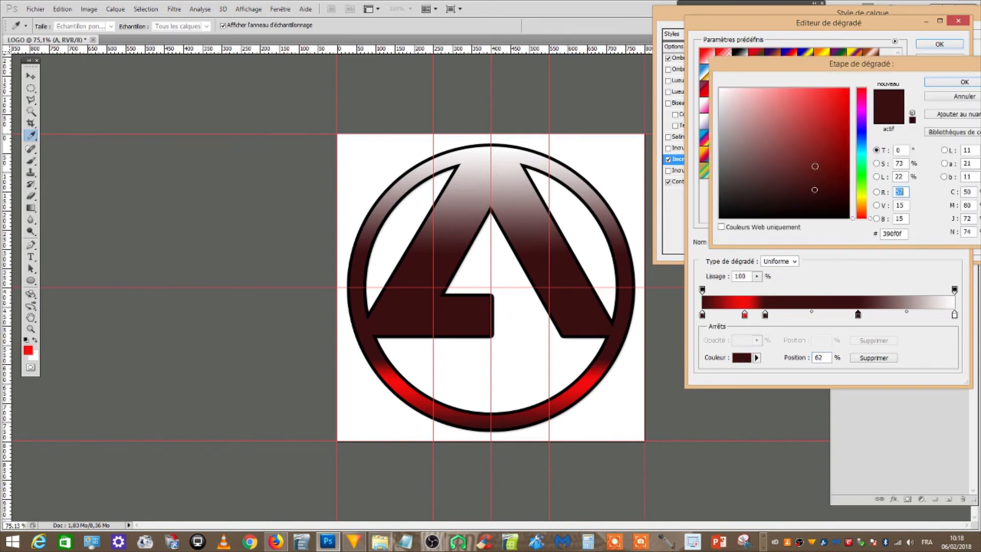
left_click(722, 95)
left_click_drag(723, 96, 738, 155)
left_click(940, 82)
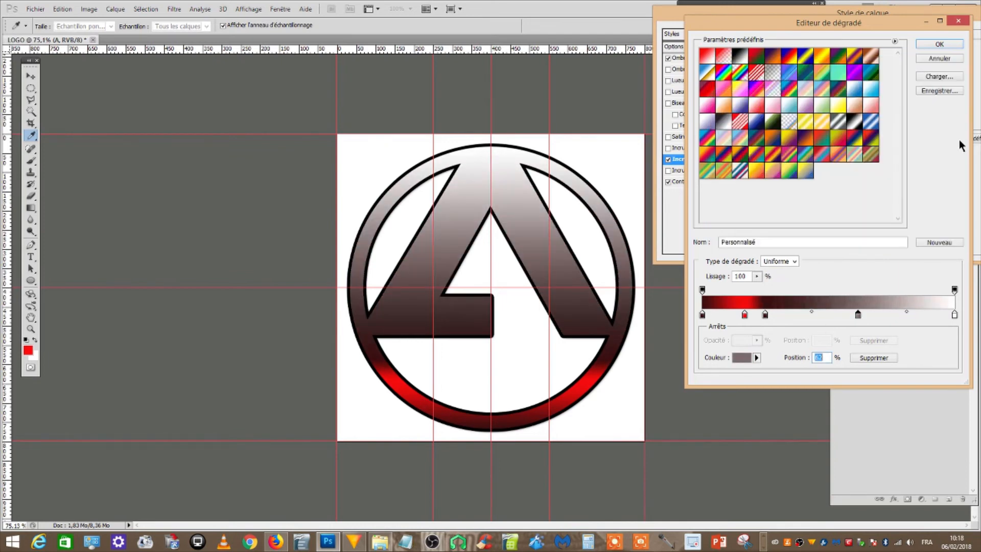
Remove the gradient's dark colour stop at about 25% and accept the edited gradient
left_click(765, 315)
left_click_drag(766, 317, 770, 303)
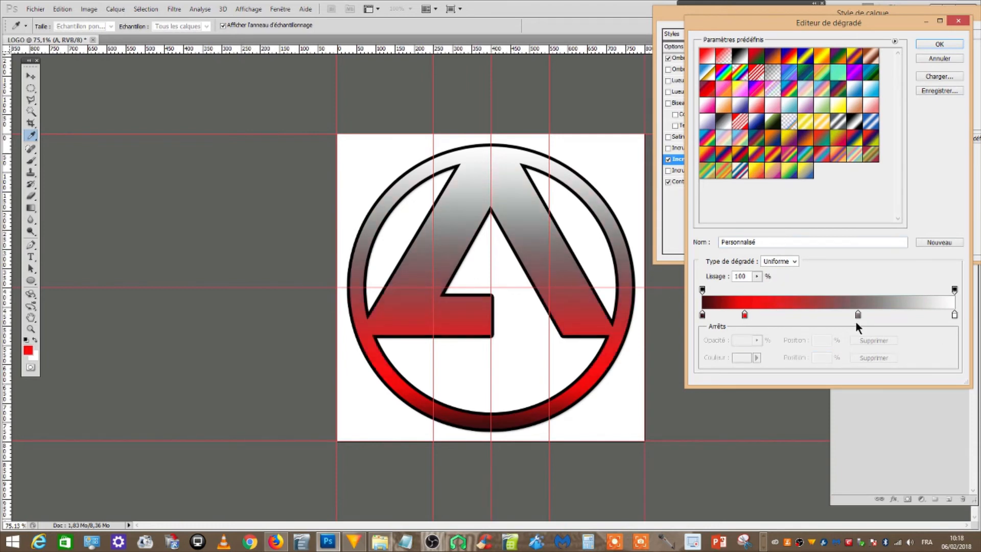
left_click(939, 44)
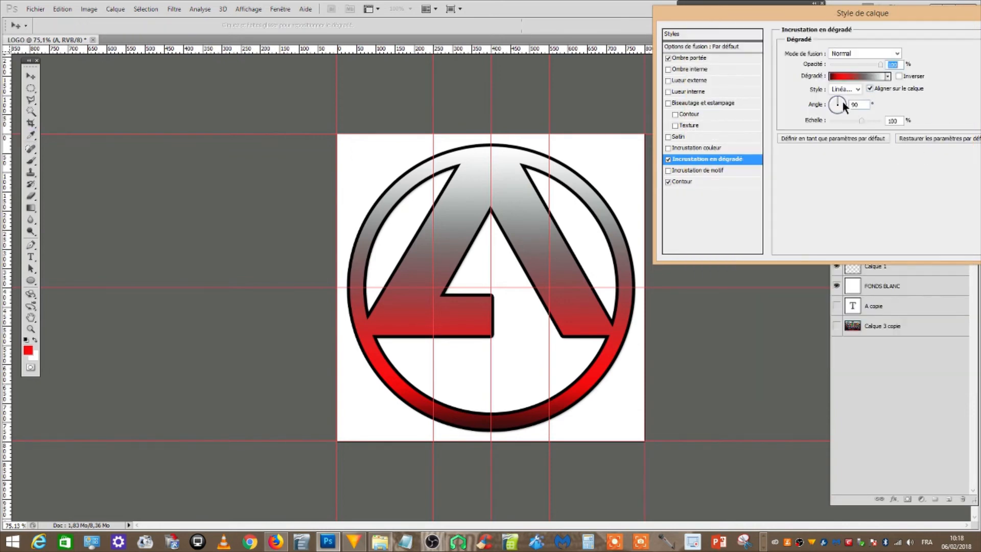
Set the gradient overlay's angle to 4°, scale to 150% and opacity to about half, apply the layer style, and collapse layer A's effects list
left_click_drag(845, 108, 887, 134)
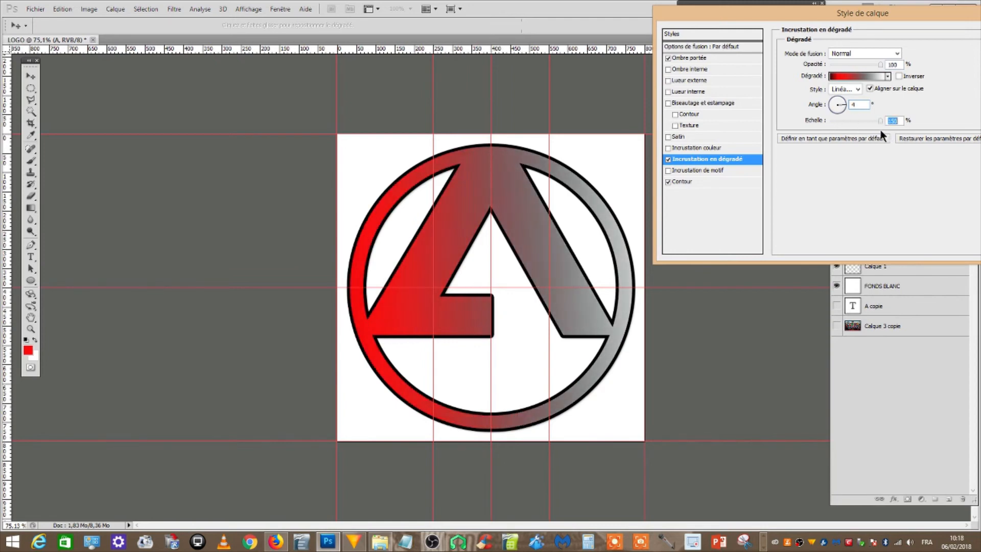
left_click_drag(880, 66, 854, 66)
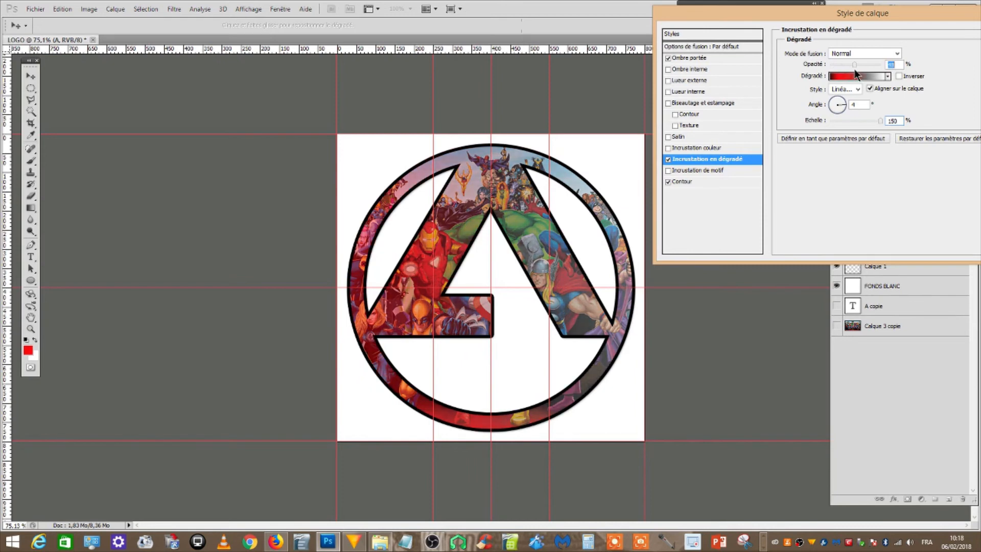
left_click(667, 58)
left_click_drag(758, 15, 477, 21)
left_click(763, 41)
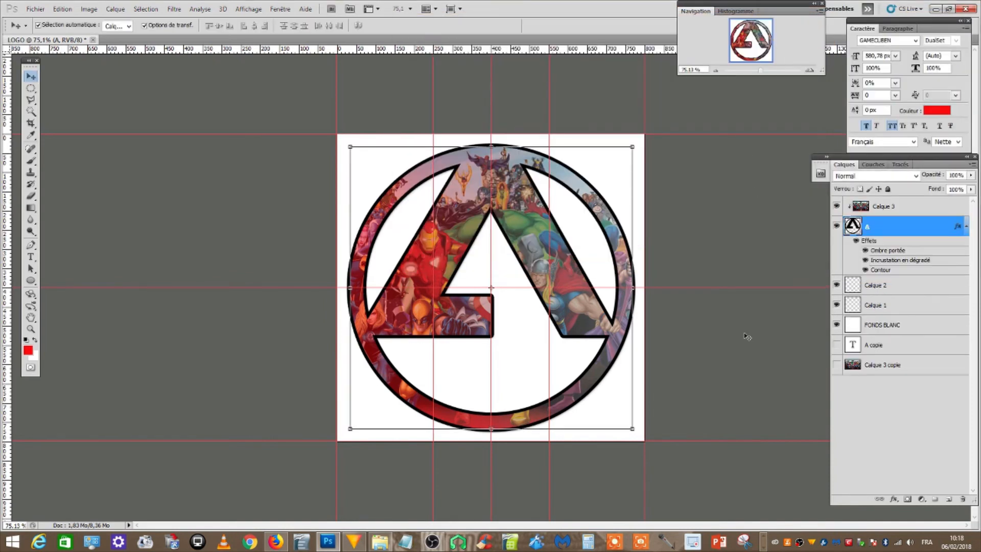
left_click(965, 228)
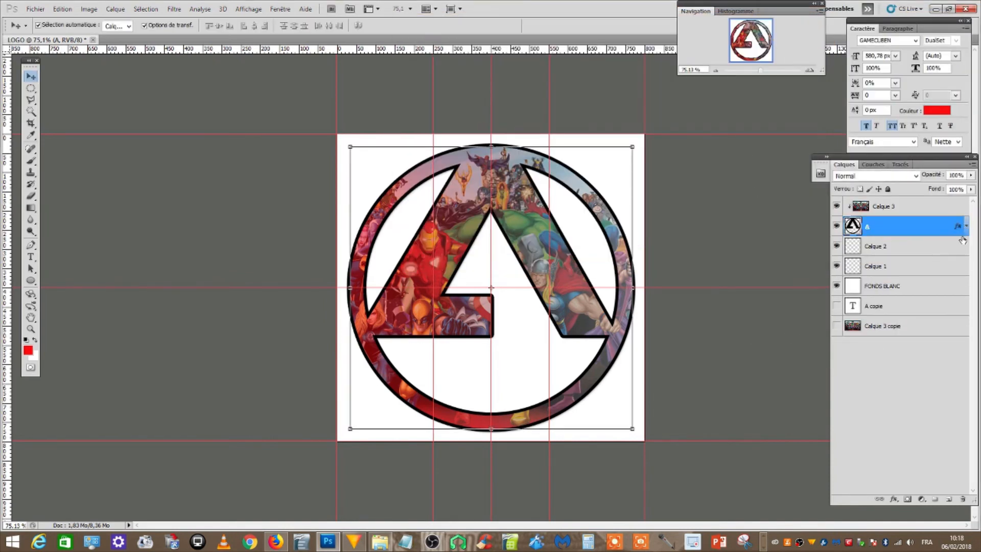
left_click(922, 357)
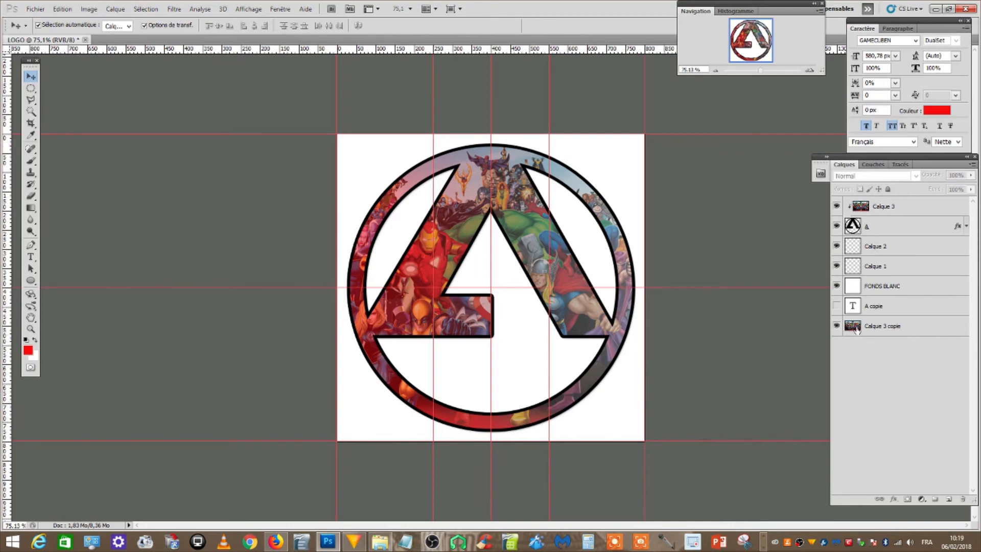
Place the visible Calque 3 copie layer just above FONDS BLANC and move its image to match the upper-left corner of Calque 3's image
left_click(855, 331)
left_click_drag(856, 333, 858, 273)
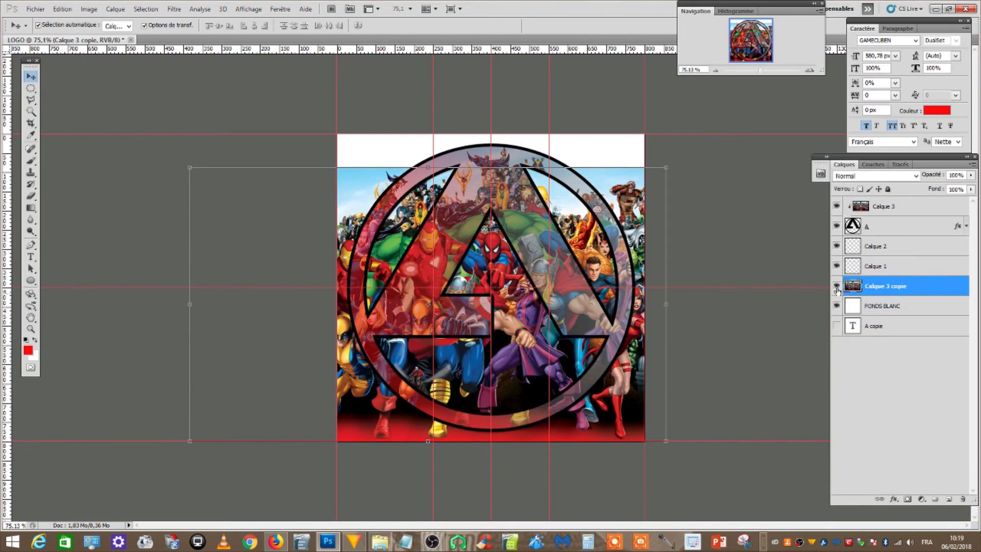
left_click(888, 207)
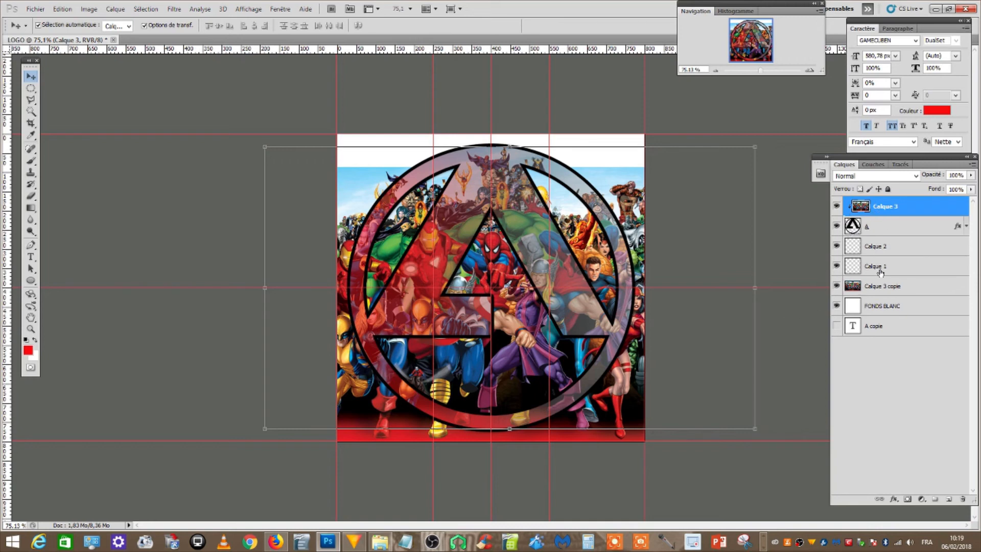
left_click(892, 287)
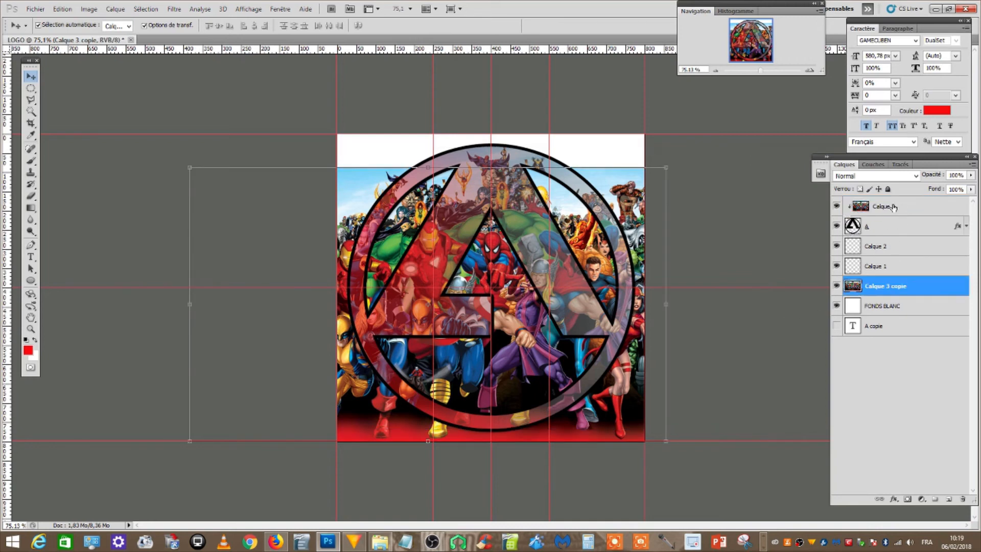
left_click(877, 207)
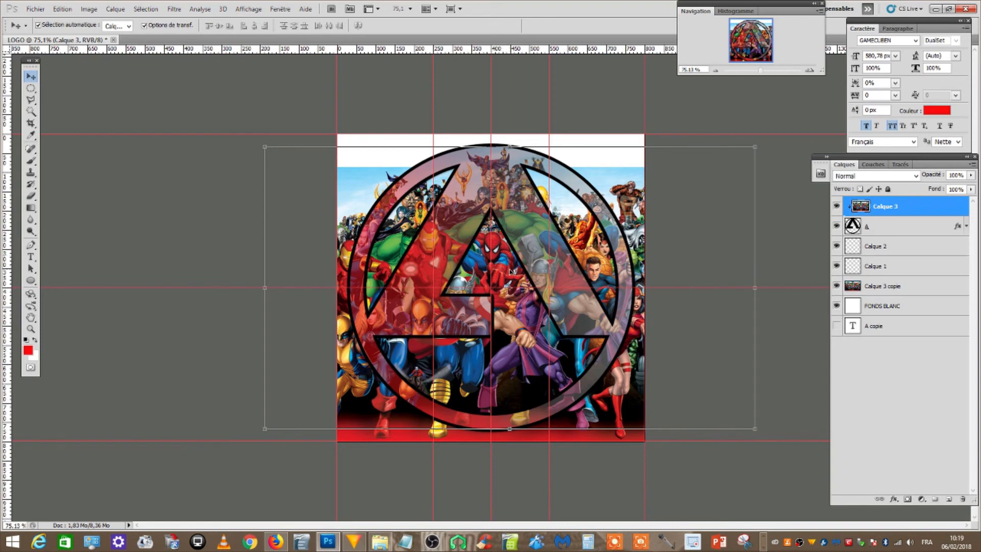
left_click_drag(508, 263, 581, 250)
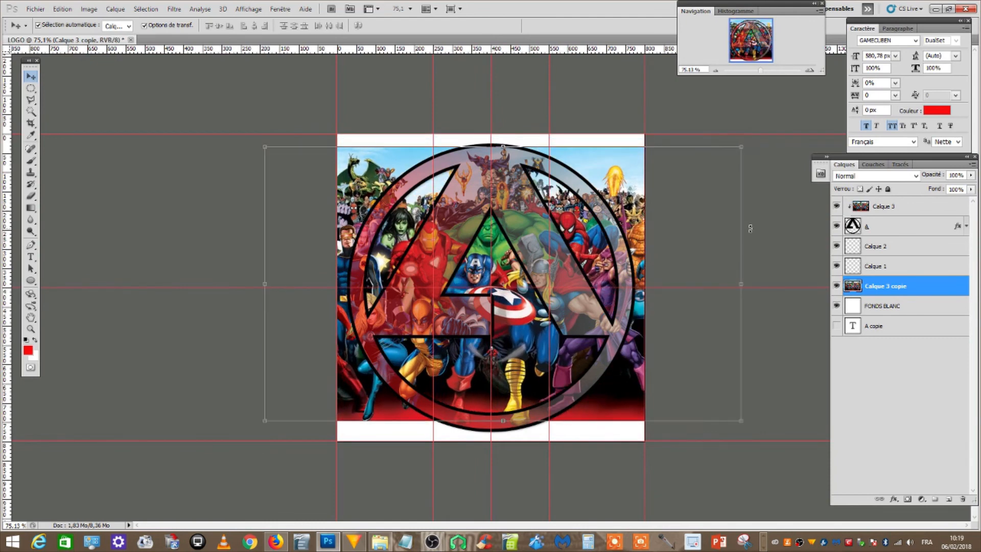
Hide Calque 3 copie and place guides along all four edges of Calque 3's bounding box
left_click(879, 211)
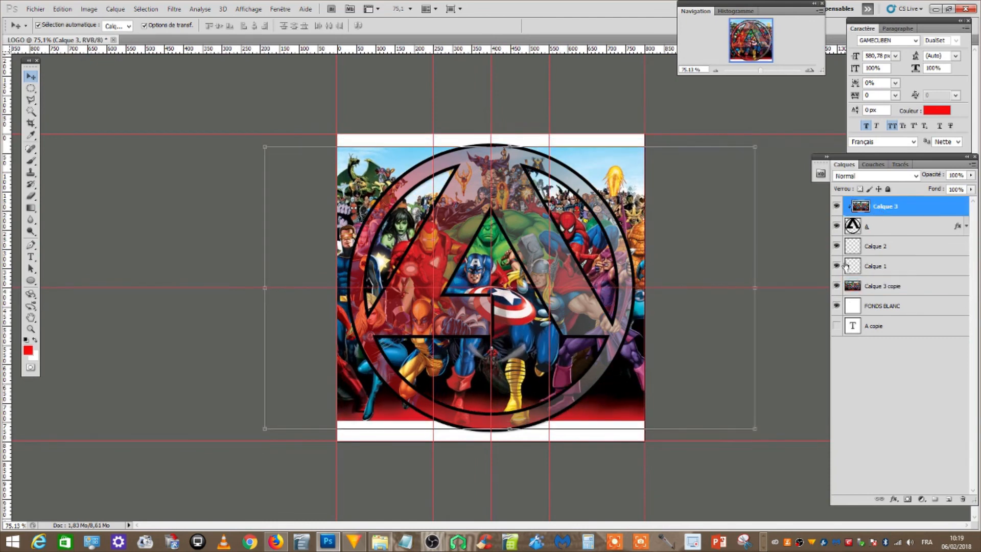
left_click(837, 286)
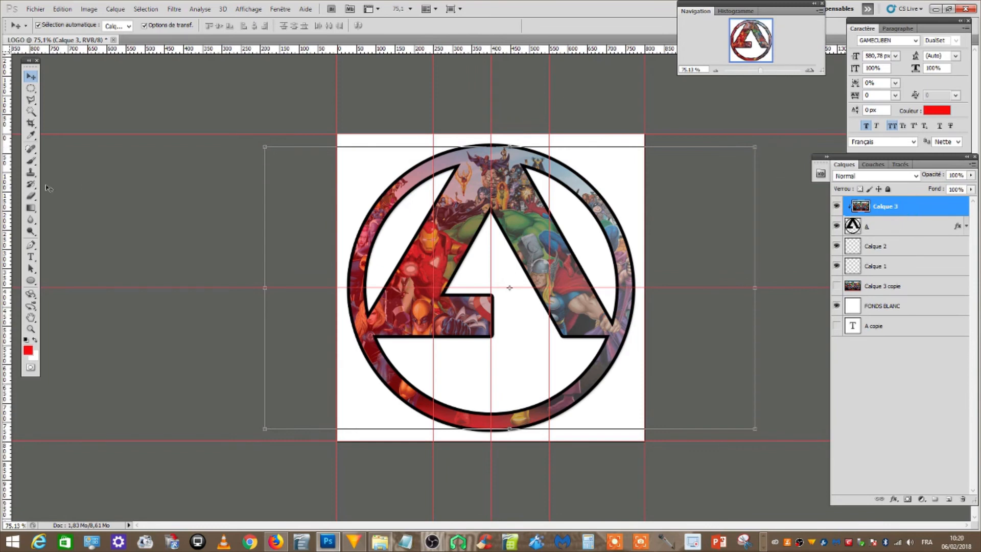
left_click_drag(7, 209, 265, 227)
left_click_drag(364, 83, 375, 146)
left_click_drag(404, 49, 461, 428)
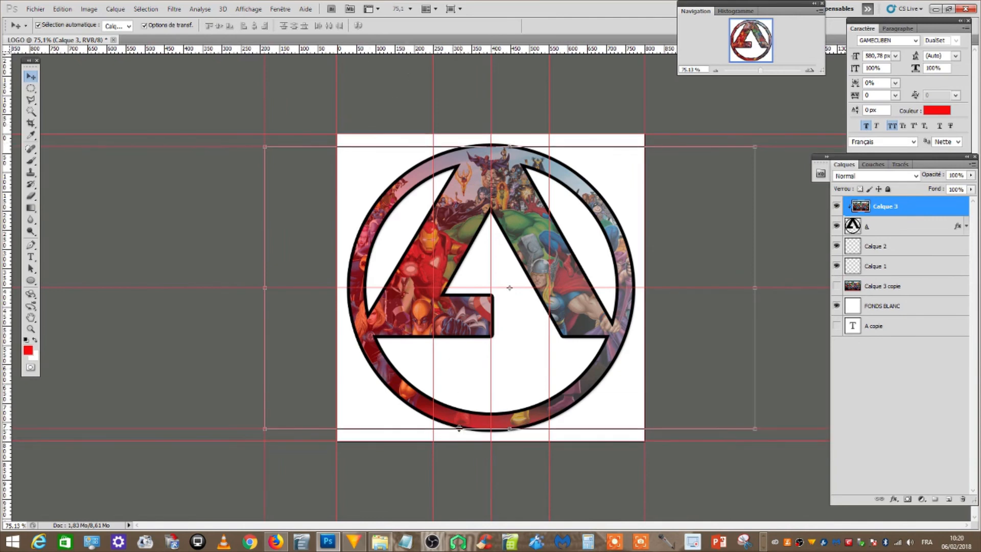
left_click_drag(6, 264, 754, 275)
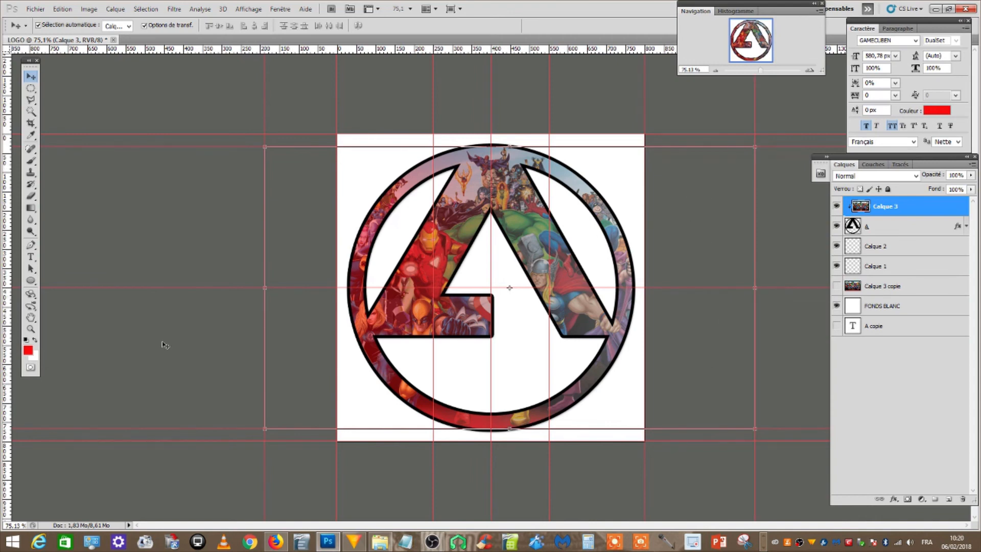
Show and select Calque 3 copie, and compare its alignment by toggling the visibility of the Calque 3, A and copy layers
left_click(836, 286)
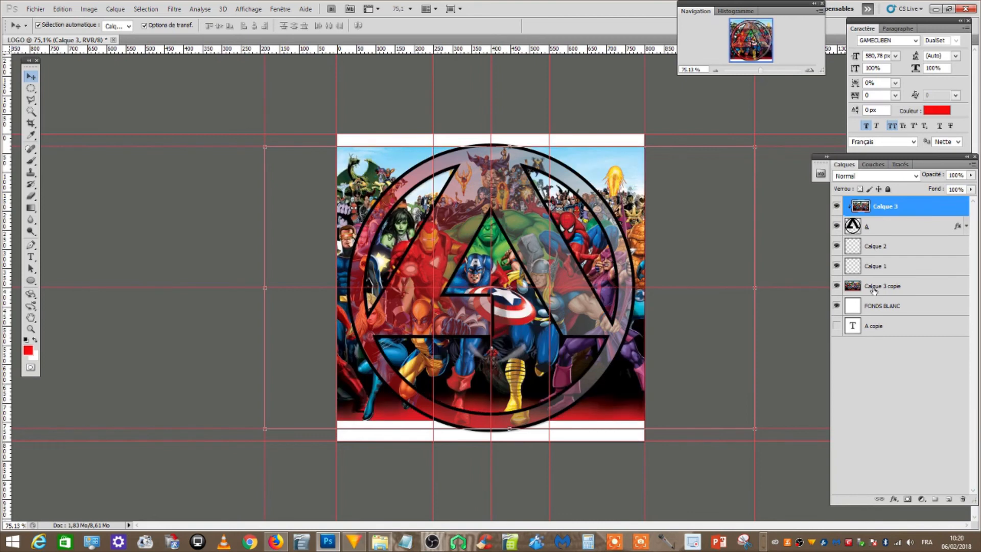
left_click(874, 289)
left_click(836, 206)
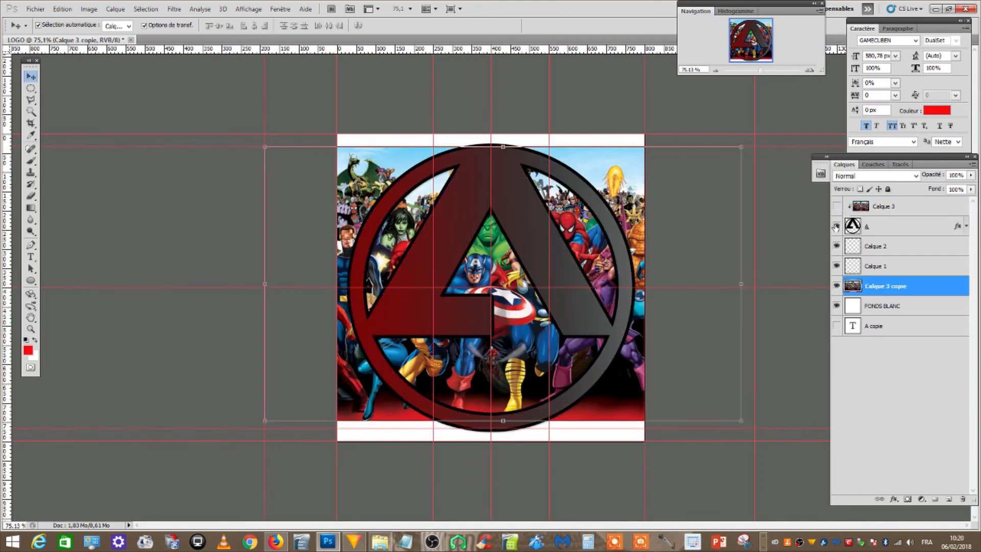
left_click(836, 227)
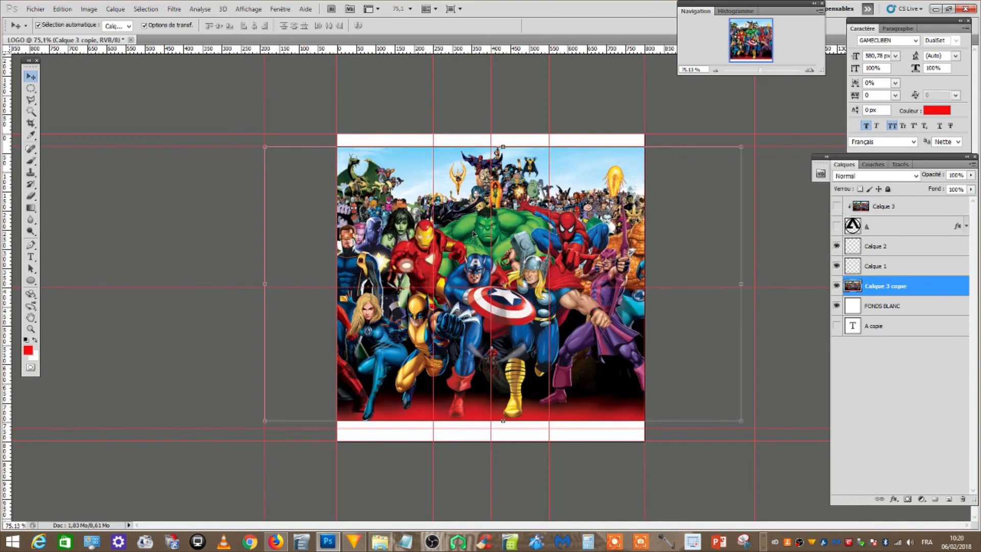
left_click(836, 226)
left_click(837, 208)
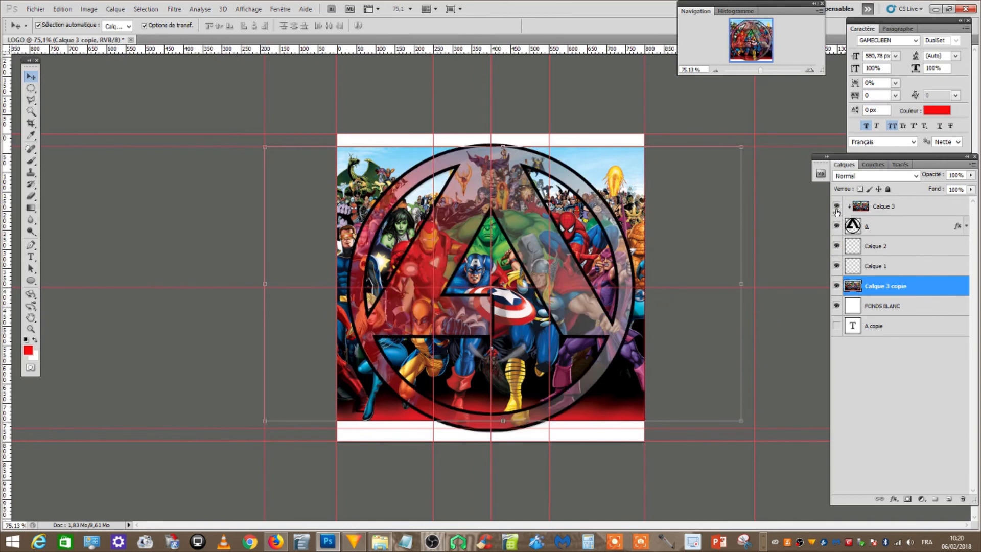
left_click(836, 207)
left_click(836, 207)
left_click(836, 286)
left_click(837, 286)
Stretch Calque 3 copie out to the new guides, to 102.91% width and 102.95% height, and apply the transformation
left_click_drag(742, 285, 754, 285)
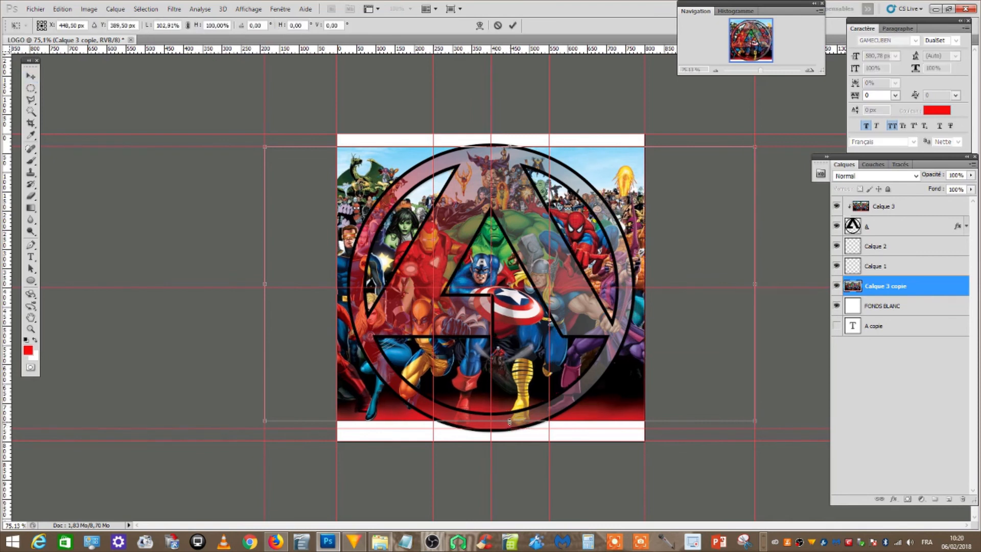
left_click_drag(509, 422, 509, 428)
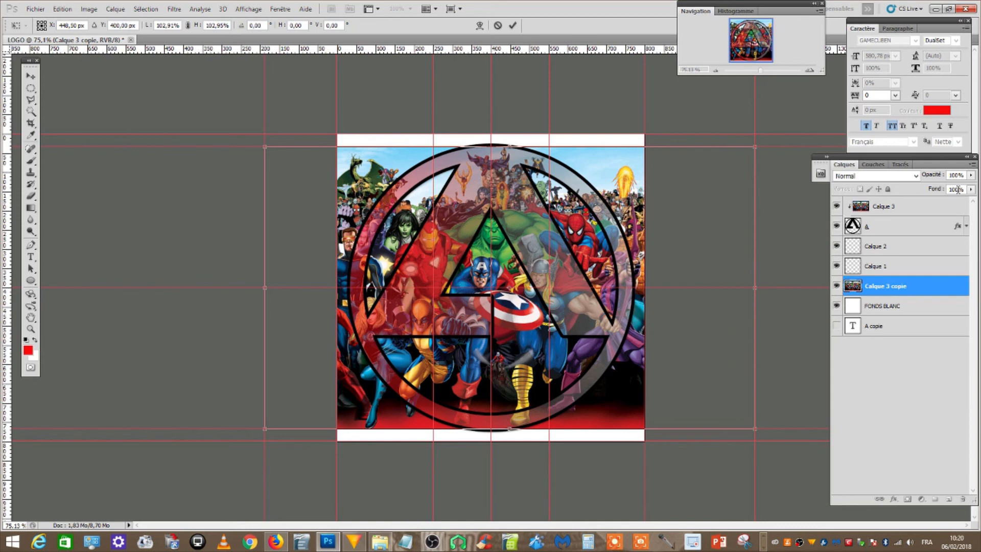
left_click(31, 76)
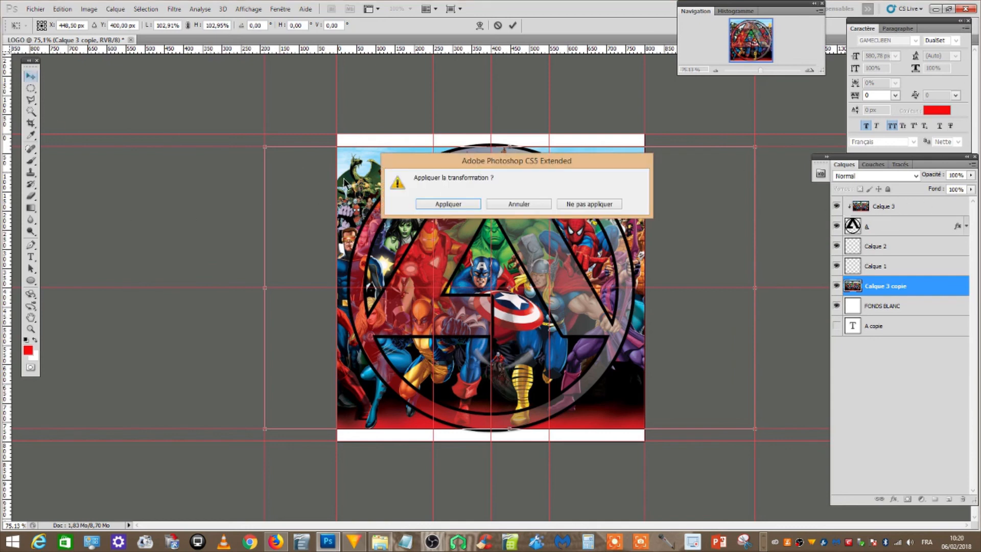
left_click(442, 202)
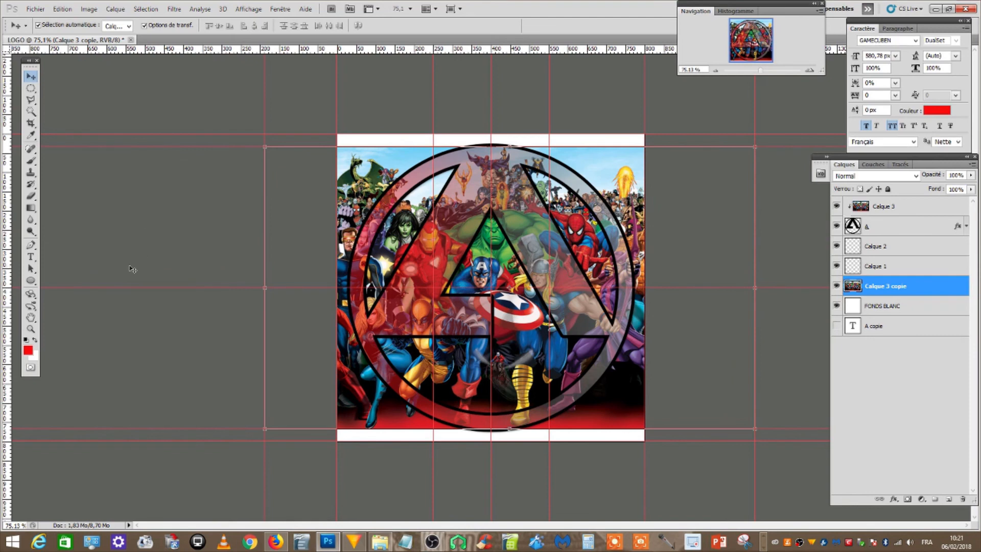
Hide the Calque 3 layer and briefly hide layer A to check the heroes image underneath
left_click(837, 206)
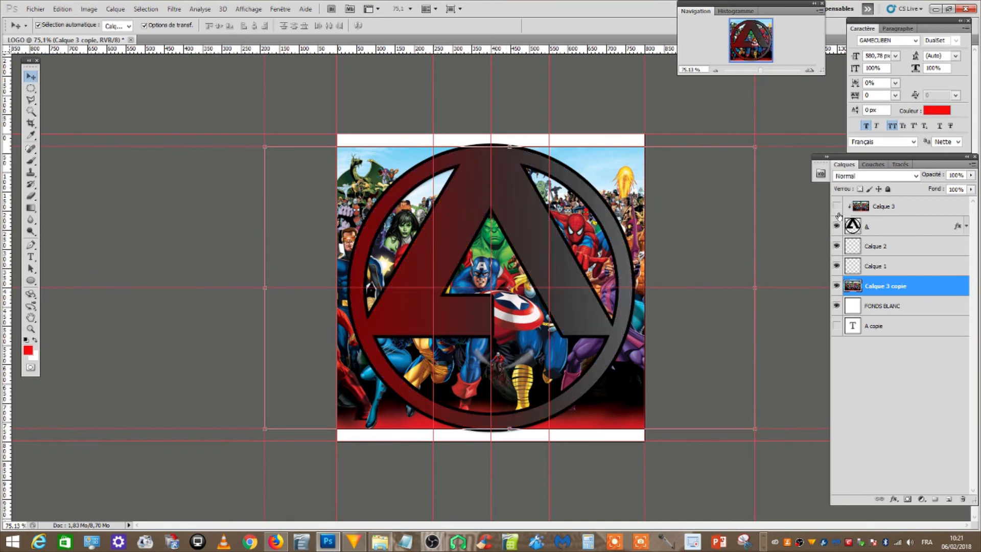
left_click(837, 226)
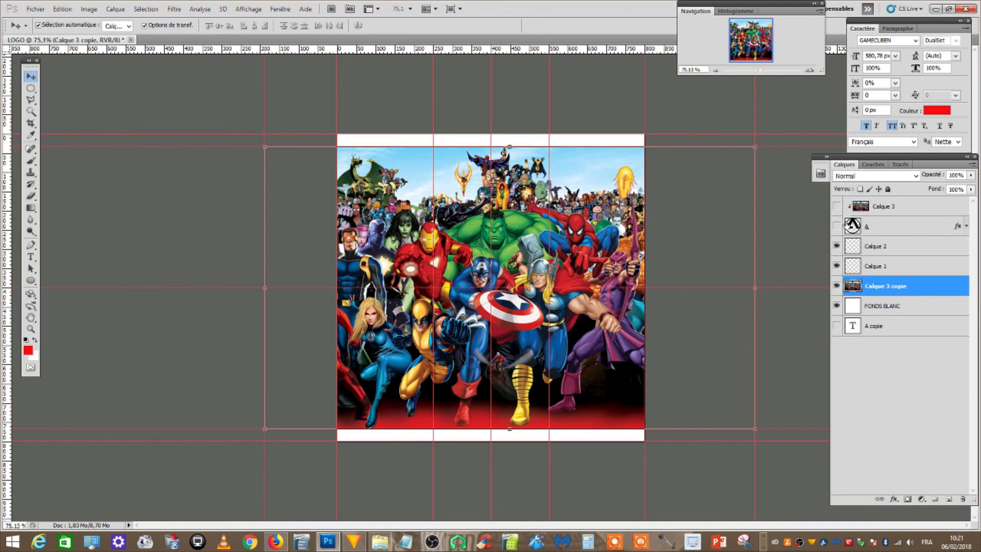
left_click(836, 226)
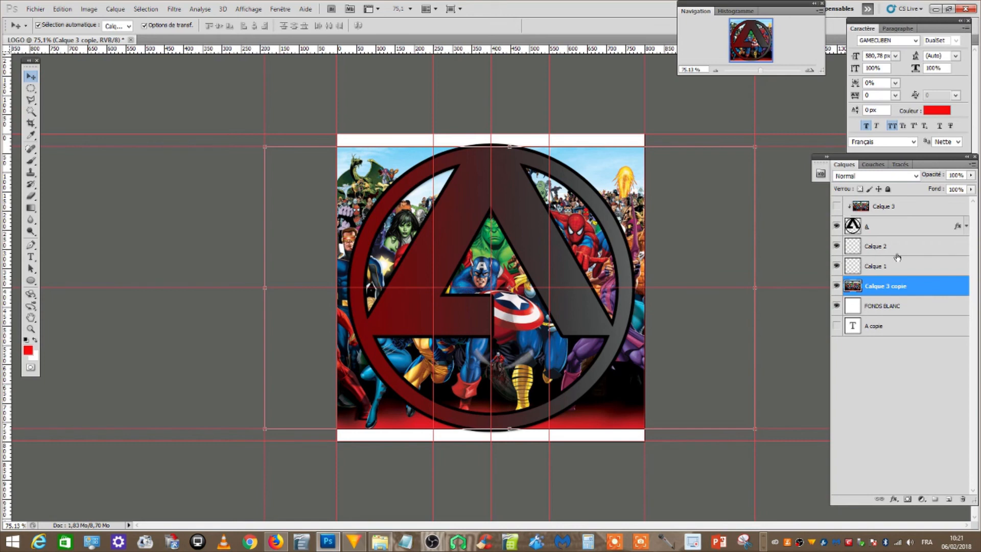
Make Calque 1 the active layer and activate the Elliptical Marquee tool at 100% zoom
left_click(883, 271)
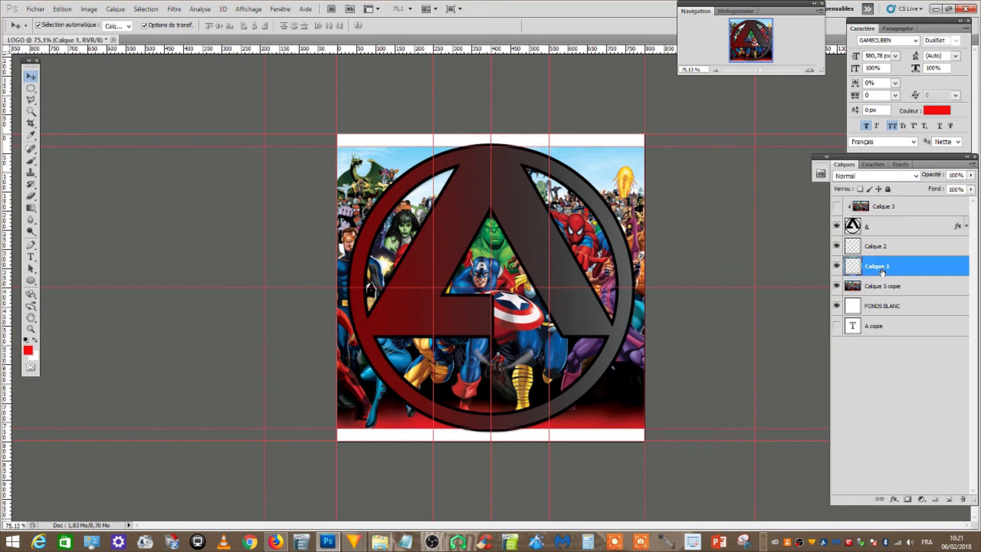
left_click(31, 88)
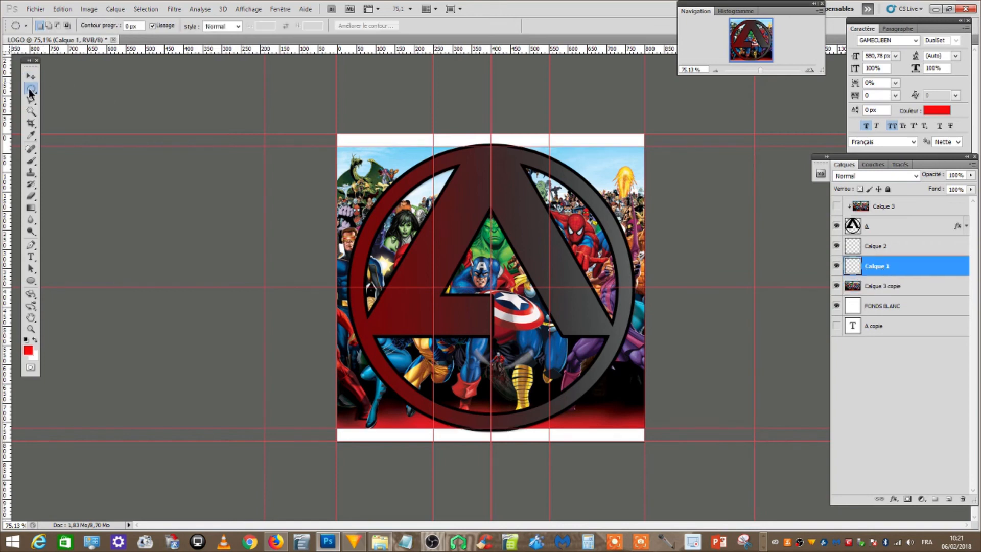
left_click(82, 97)
key("ctrl+plus")
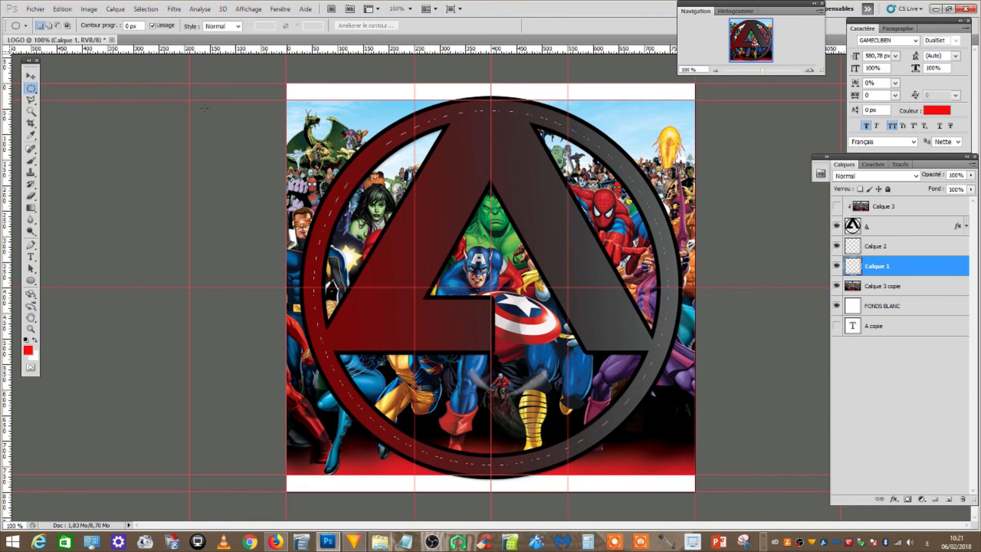
left_click_drag(204, 108, 193, 104)
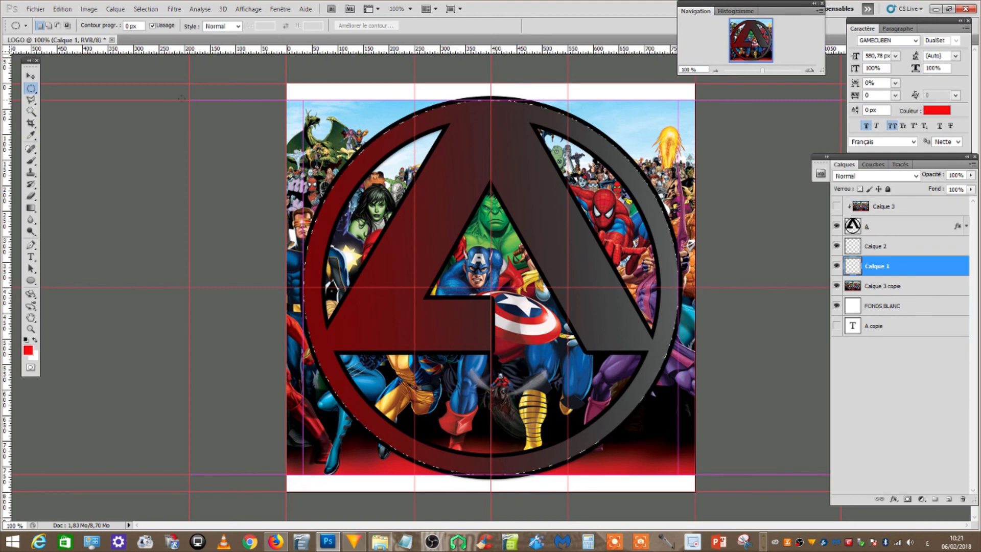
left_click_drag(182, 98, 165, 97)
left_click_drag(168, 99, 429, 275)
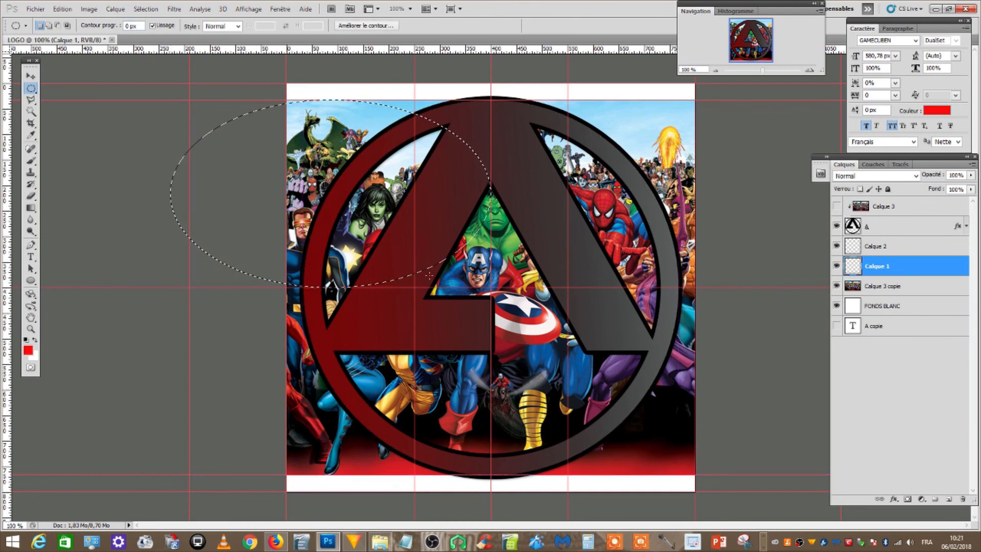
key("ctrl+d")
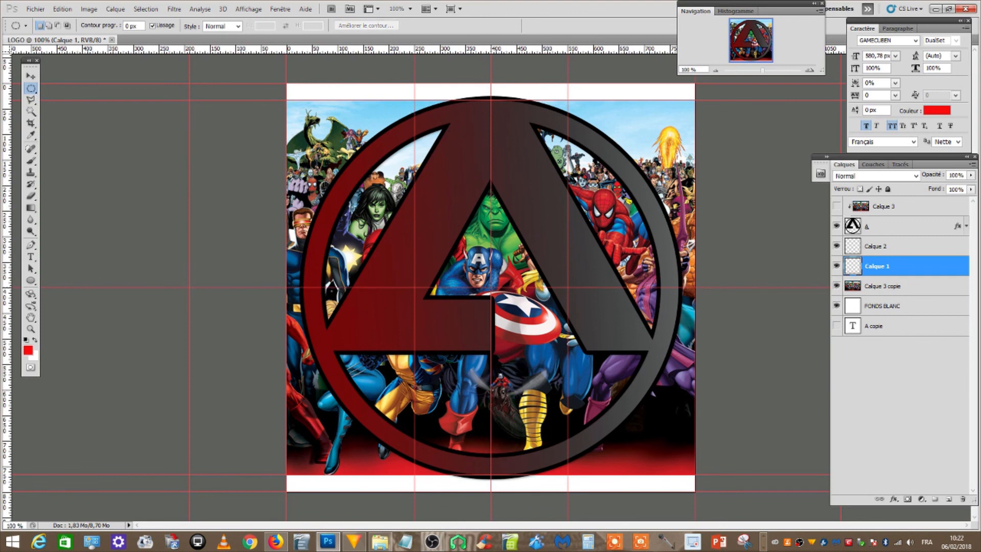
Delete the part of Calque 3 copie outside the ring, using an inverted circular selection that follows the ring's outer edge
left_click_drag(159, 111, 151, 98)
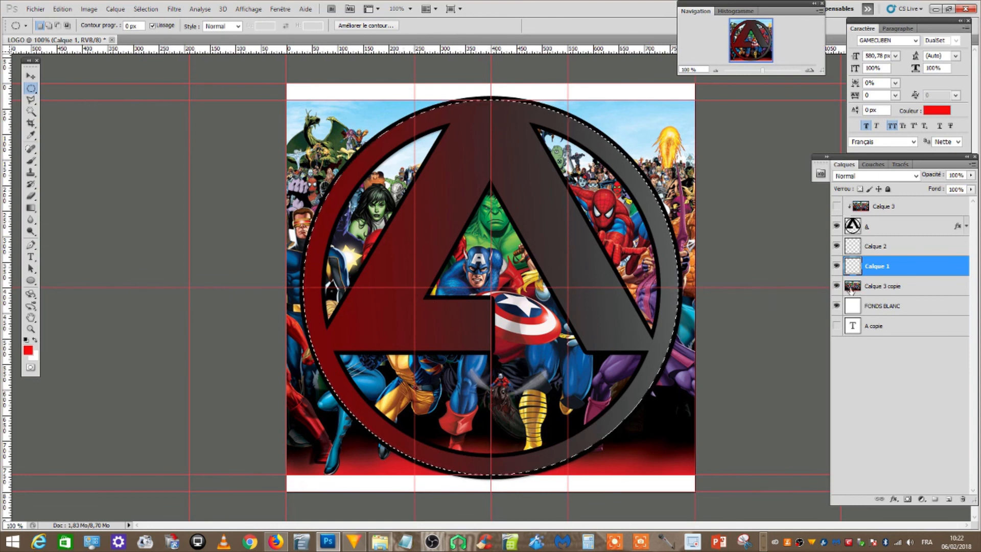
left_click(852, 288)
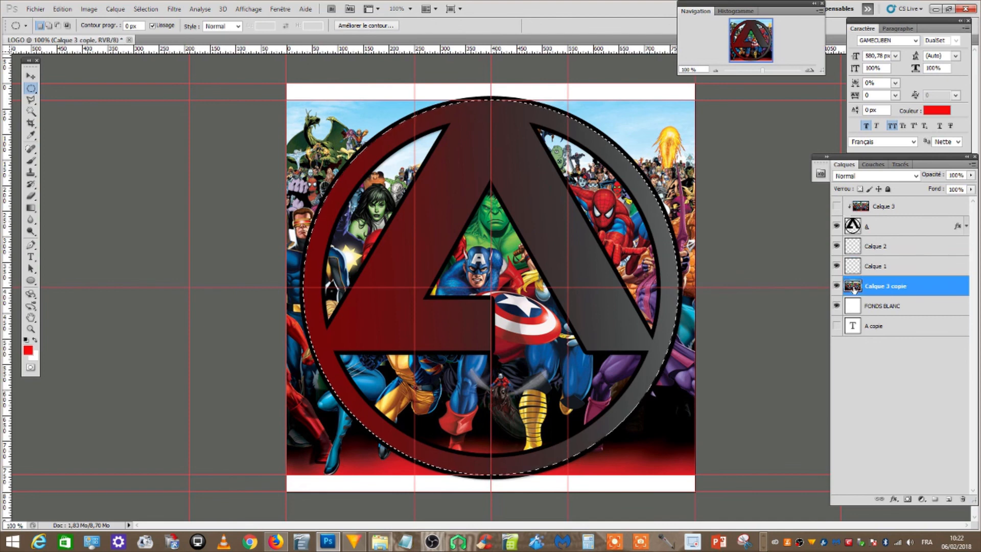
left_click(150, 9)
left_click(165, 44)
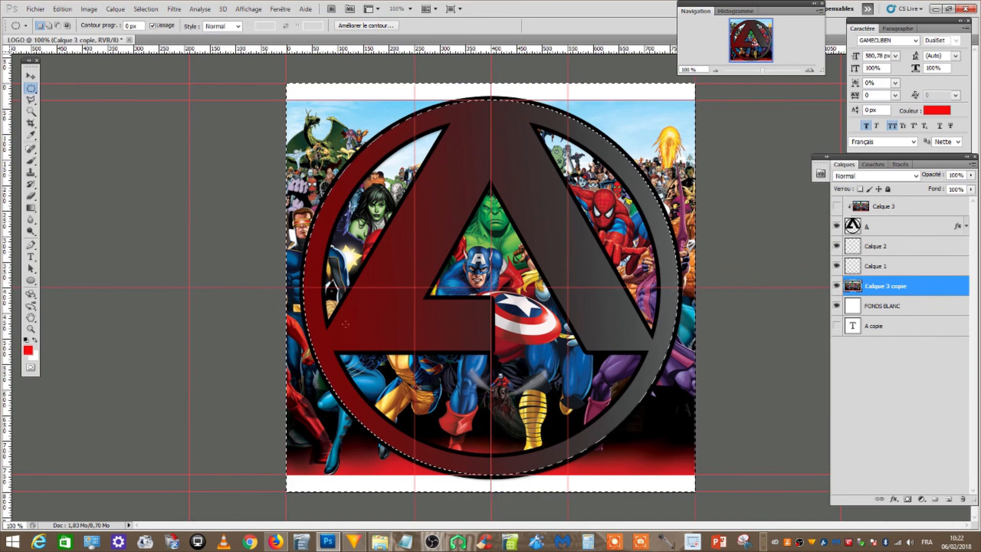
key("Delete")
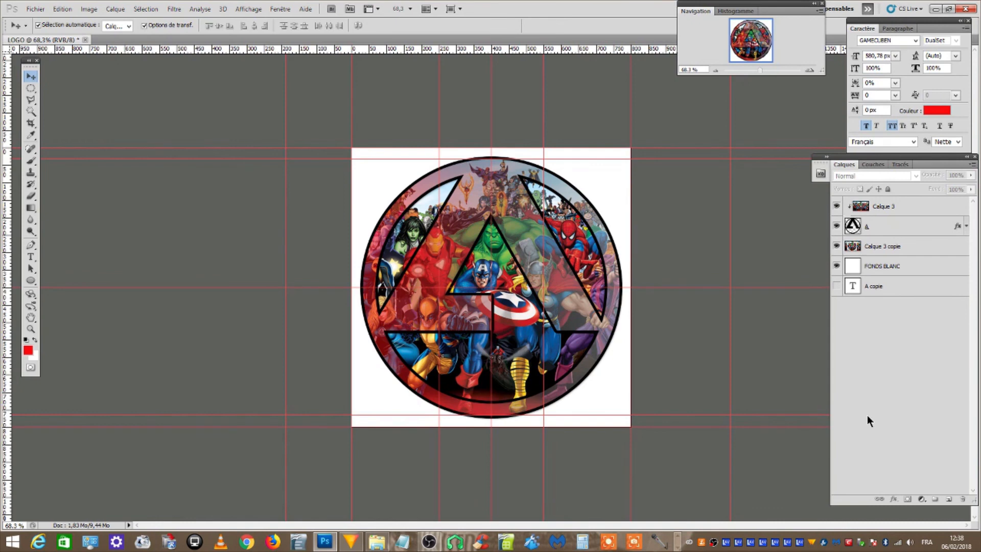
left_click(88, 9)
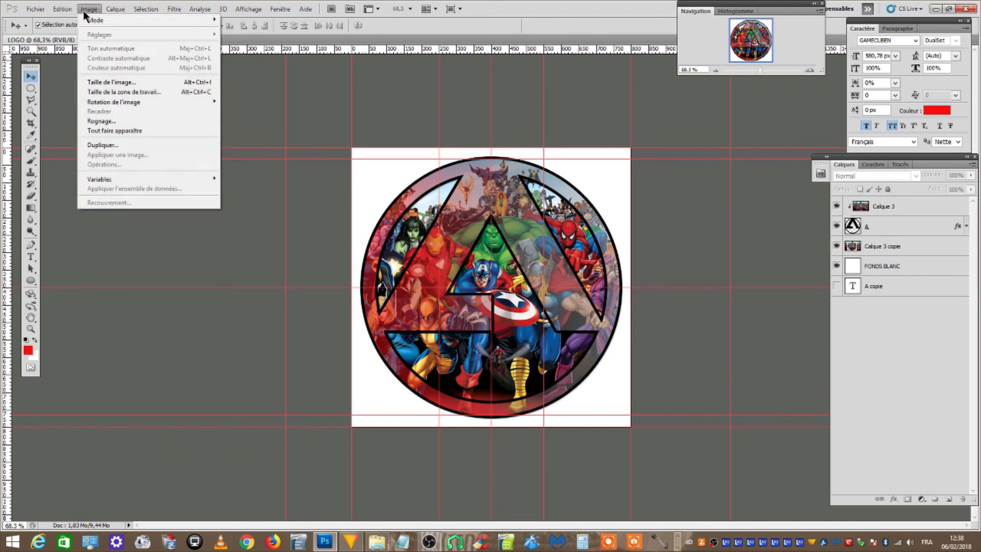
left_click(875, 376)
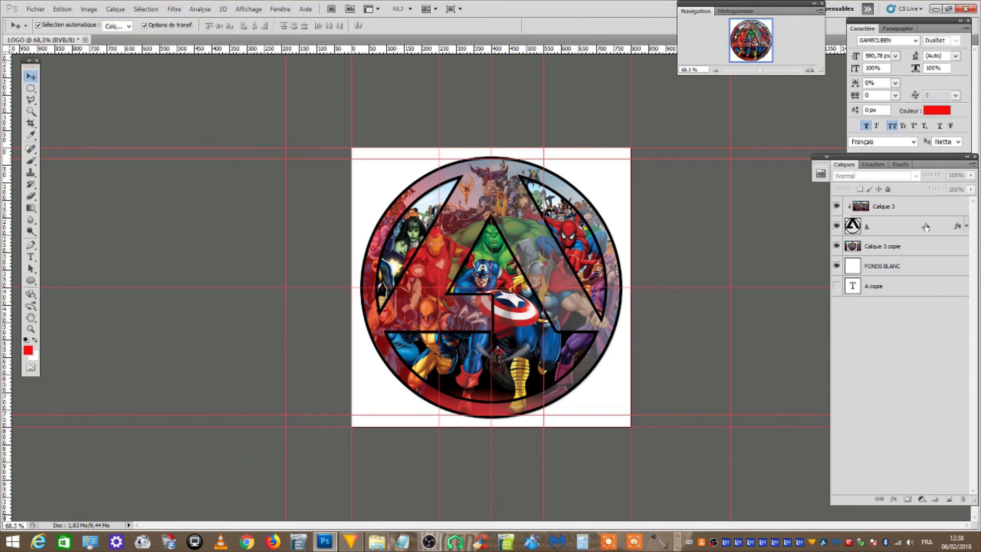